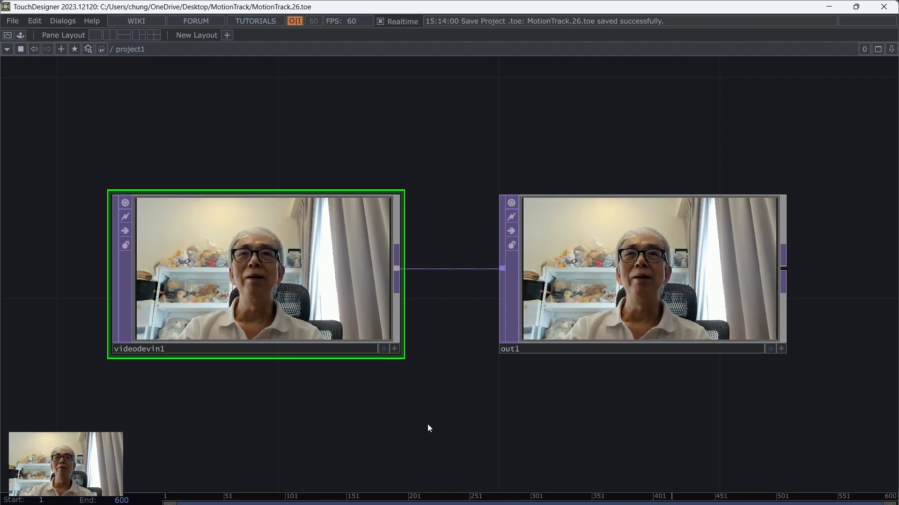
# Step: Switch to the browser and review the Blob Track, Texture 3D and Time Machine TOP documentation and the slit-scan video artworks catalogue
pyautogui.moveTo(462, 429); pyautogui.dragTo(400, 351)
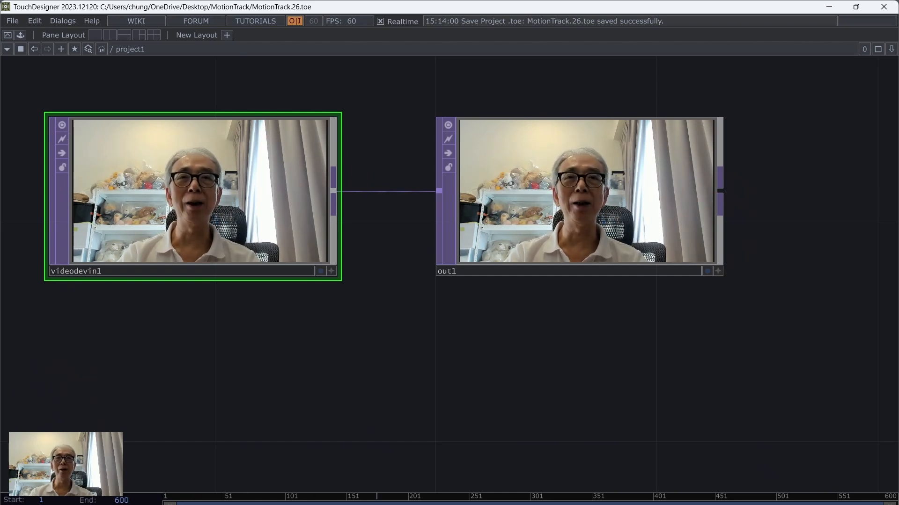
pyautogui.click(515, 496)
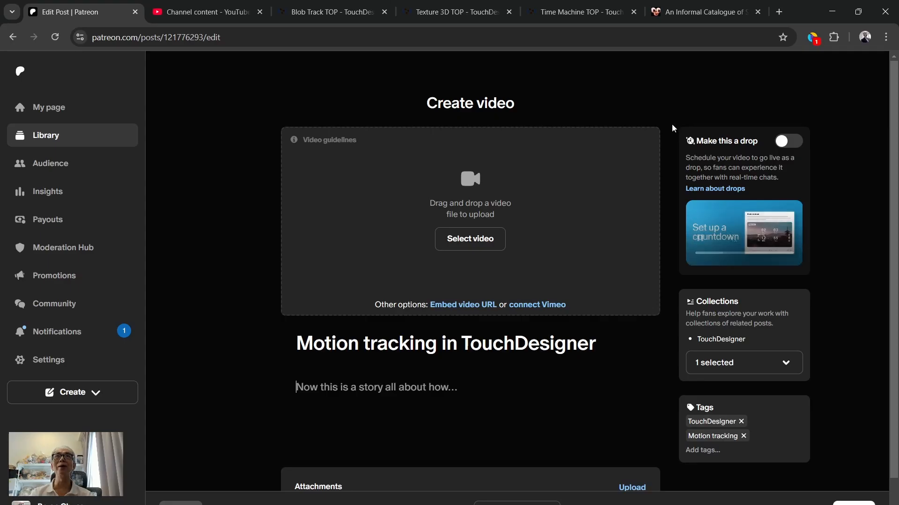
pyautogui.click(589, 10)
pyautogui.click(469, 10)
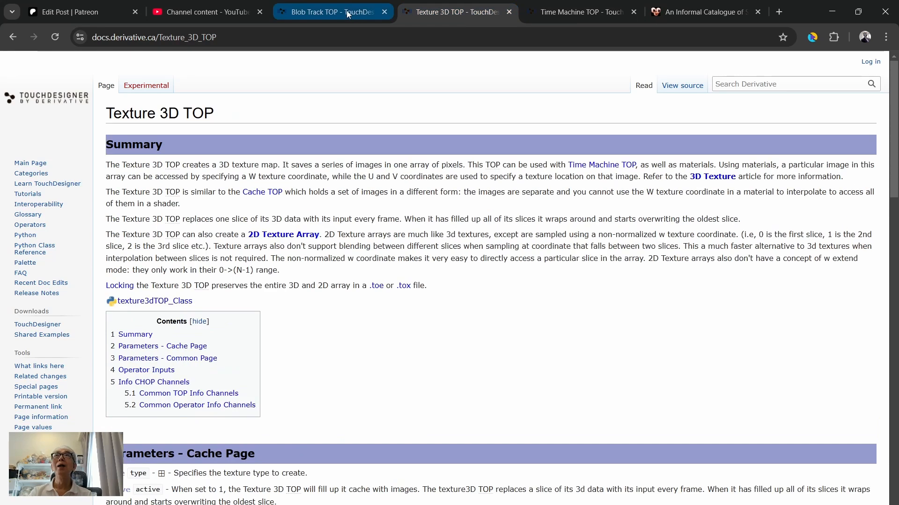
pyautogui.click(345, 12)
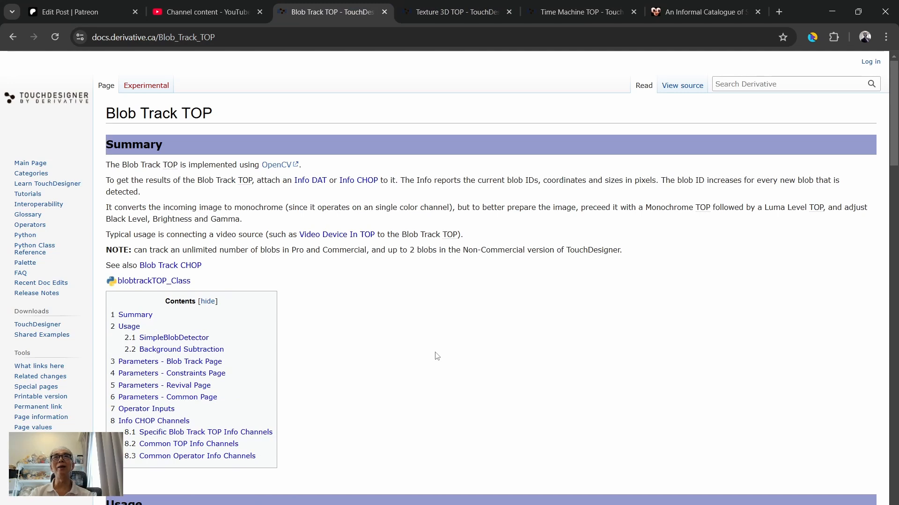
pyautogui.click(710, 13)
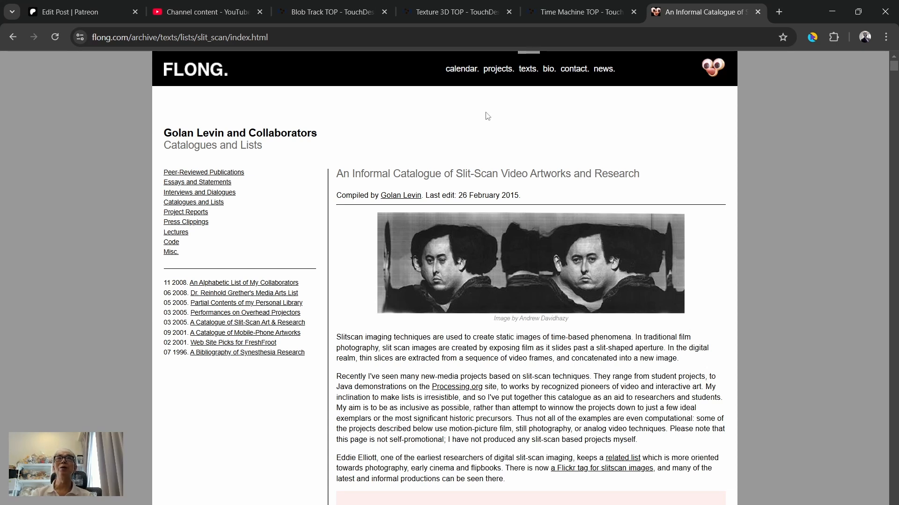
pyautogui.click(453, 13)
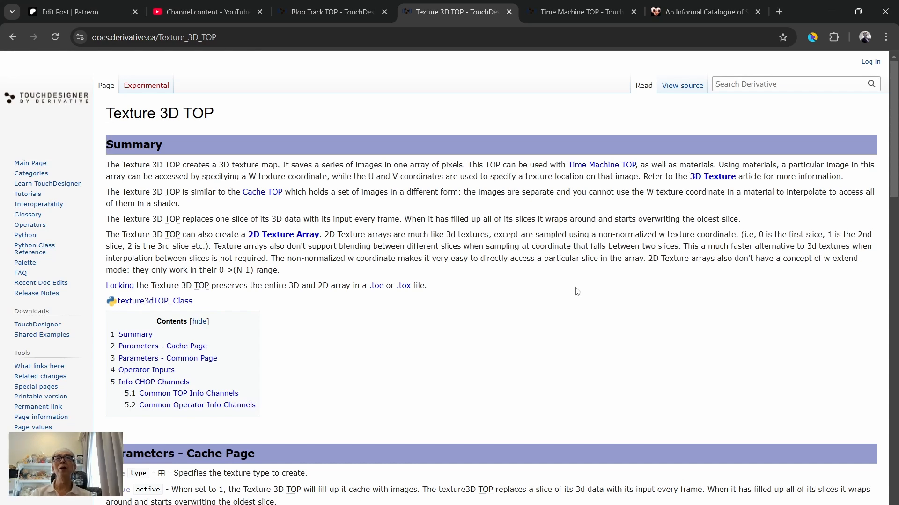
pyautogui.click(585, 15)
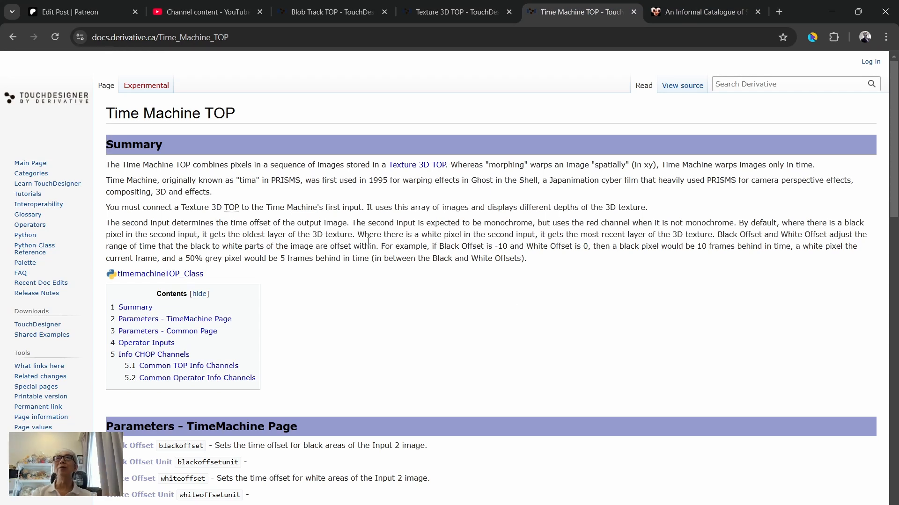
pyautogui.click(331, 13)
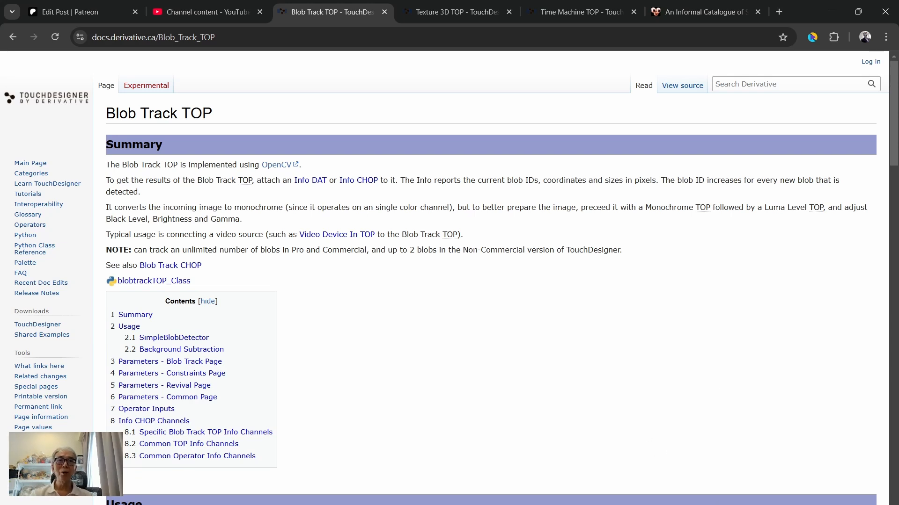
# Step: Switch back to TouchDesigner, disconnect videodevin1 from out1, and move the two nodes far apart
pyautogui.moveTo(669, 504)
pyautogui.click(669, 472)
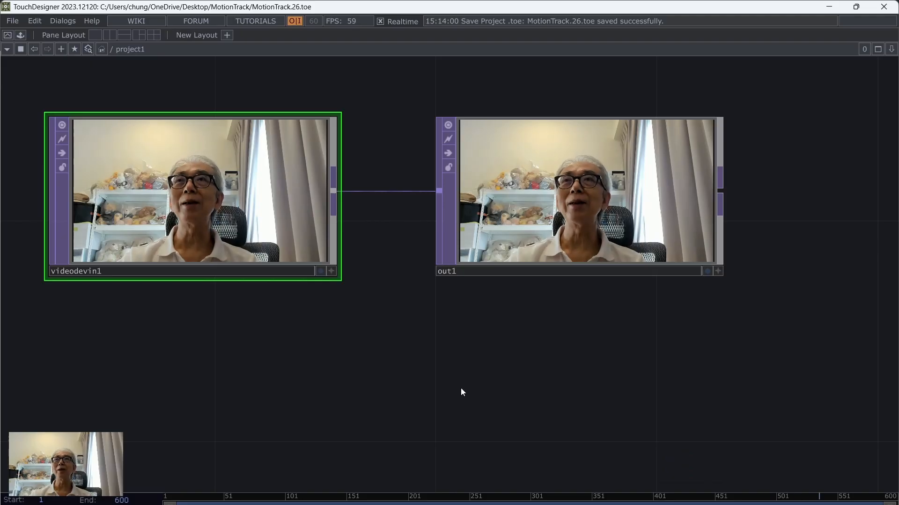
pyautogui.moveTo(460, 387); pyautogui.dragTo(517, 417)
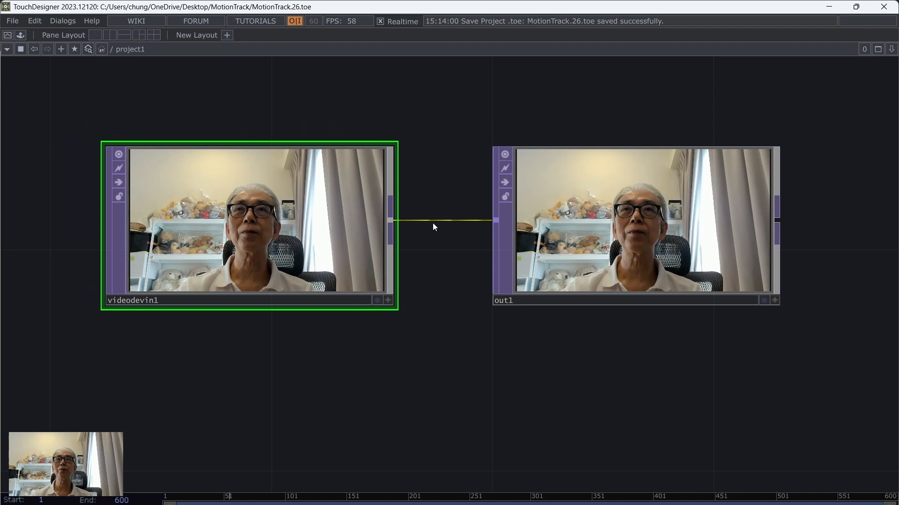
pyautogui.rightClick(432, 223)
pyautogui.click(464, 259)
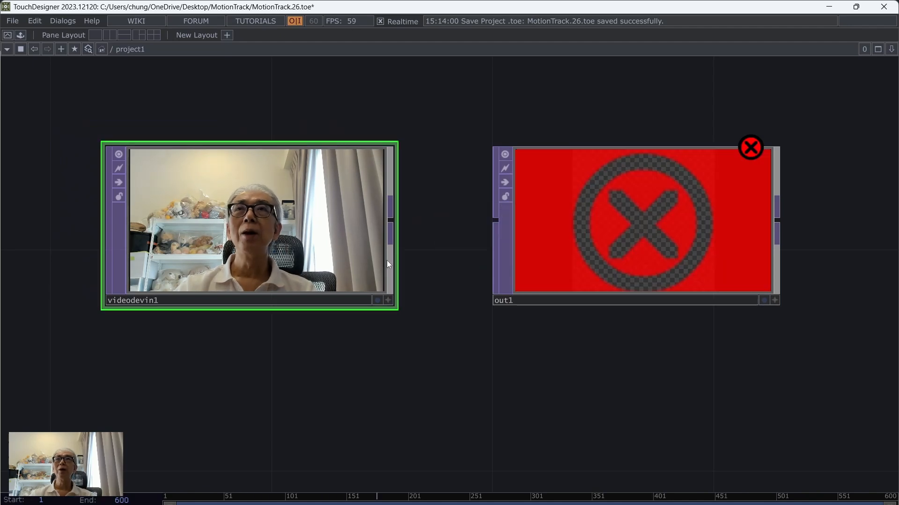
pyautogui.scroll(-5, 386, 260)
pyautogui.moveTo(347, 251); pyautogui.dragTo(175, 150)
pyautogui.moveTo(473, 259); pyautogui.dragTo(652, 158)
pyautogui.moveTo(340, 227); pyautogui.dragTo(353, 263)
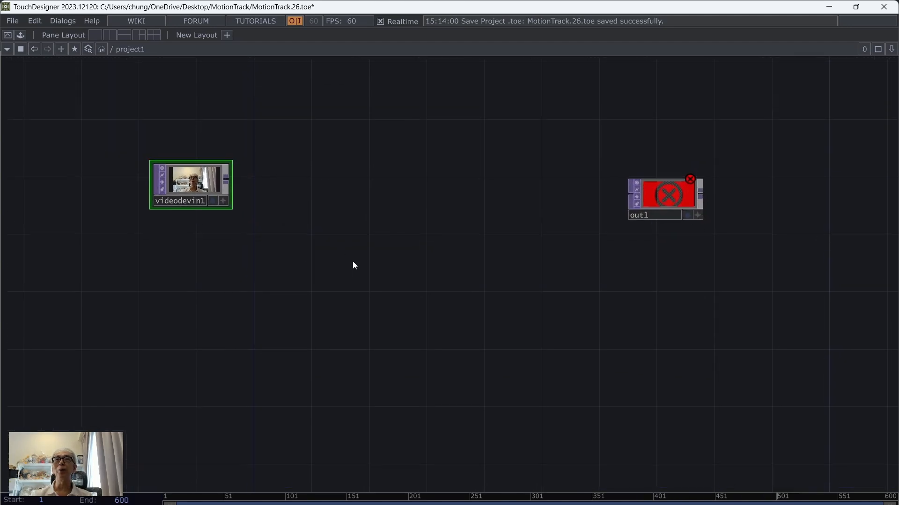
# Step: Add a Resolution TOP fed by videodevin1 and place it below that node
pyautogui.rightClick(225, 184)
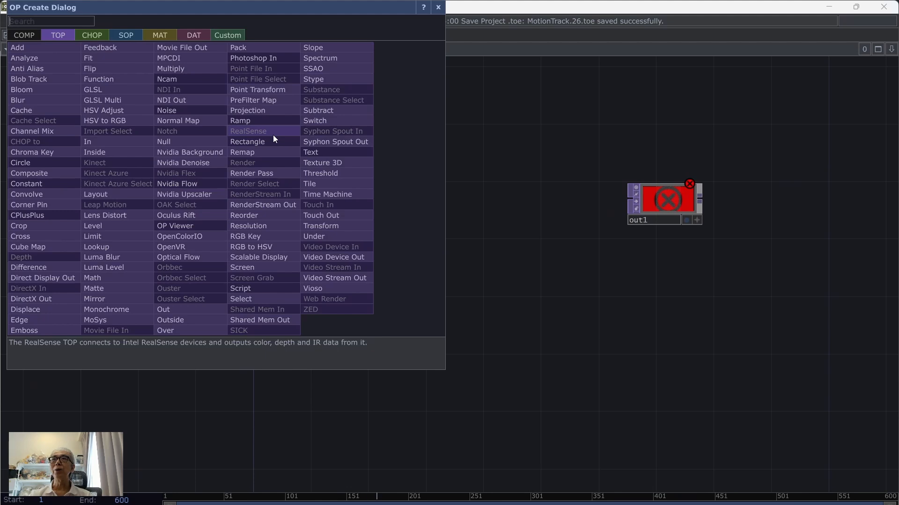
pyautogui.click(246, 224)
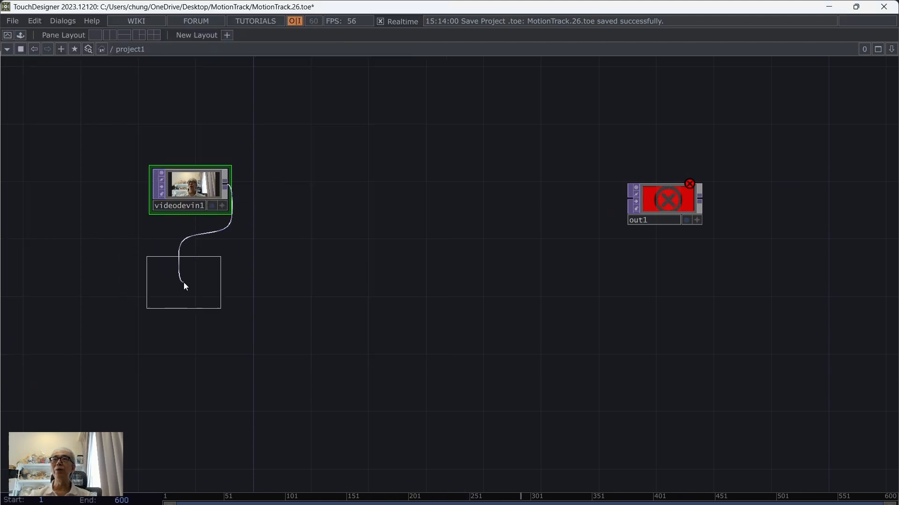
pyautogui.click(187, 284)
# Step: Set the Resolution TOP's output resolution to Half, then reduce the node's height and move it closer beneath videodevin1
pyautogui.press('p')
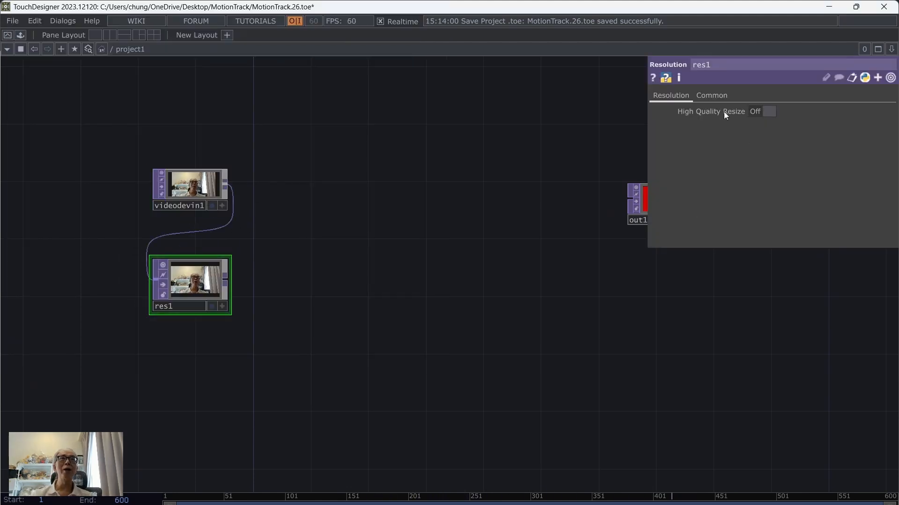
pyautogui.click(712, 96)
pyautogui.click(771, 113)
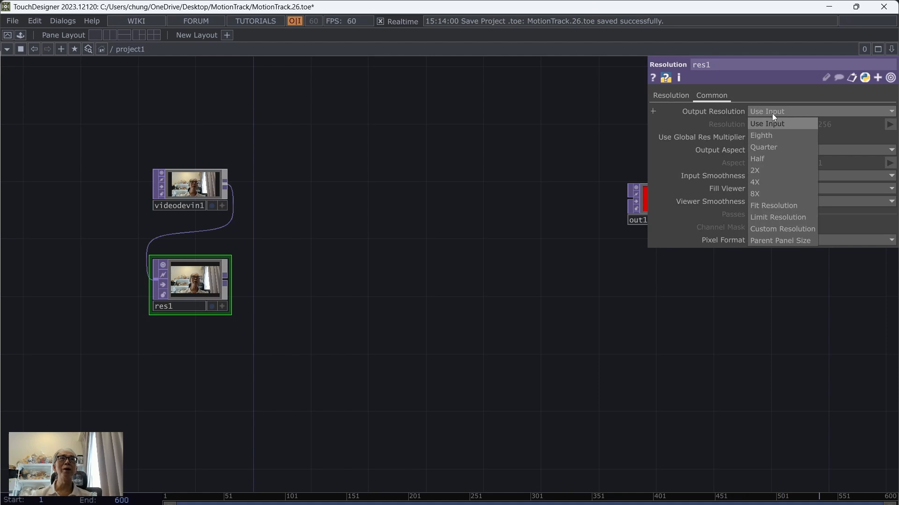
pyautogui.click(759, 159)
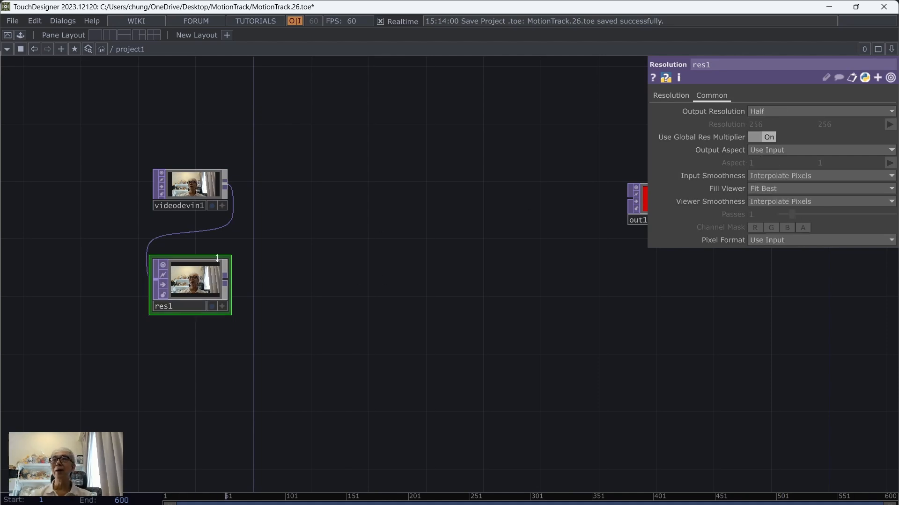
pyautogui.middleClick(193, 284)
pyautogui.click(229, 257)
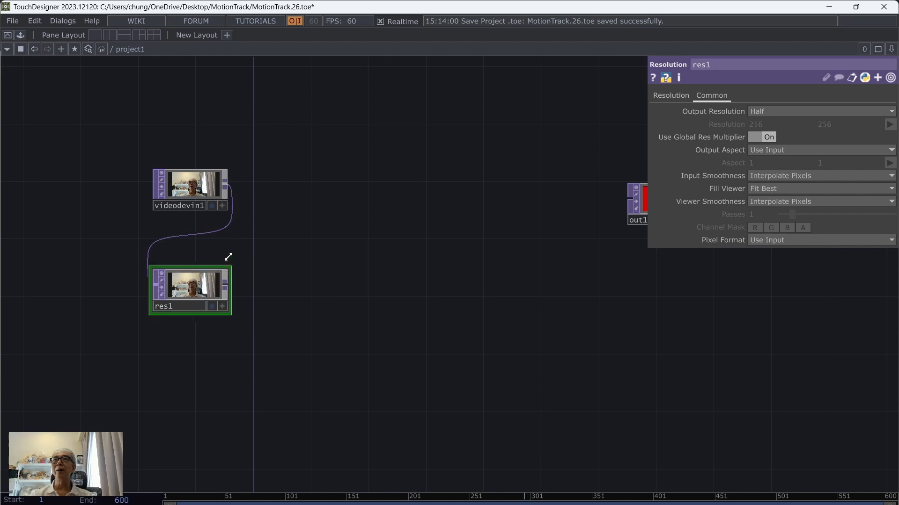
pyautogui.moveTo(190, 291); pyautogui.dragTo(188, 263)
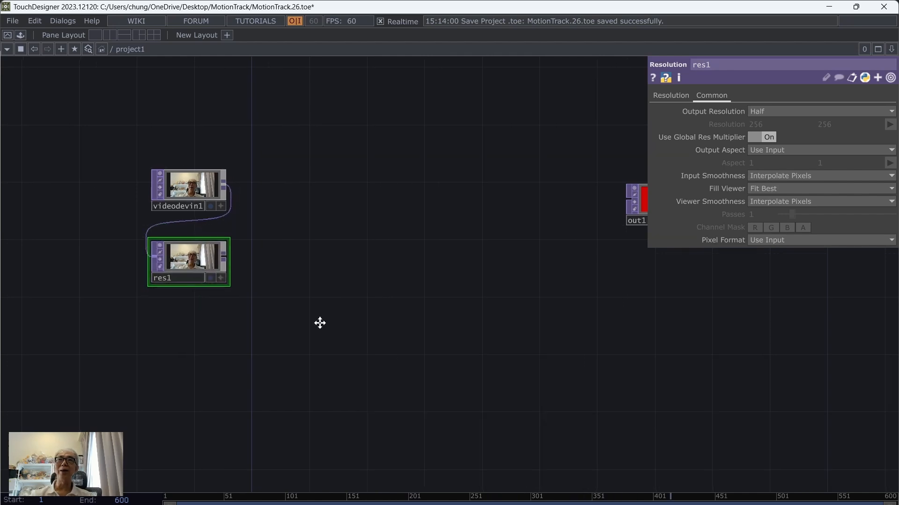
# Step: Add a Monochrome TOP fed by res1, place it below that node, and briefly preview its output as the network background
pyautogui.moveTo(320, 323); pyautogui.dragTo(278, 335)
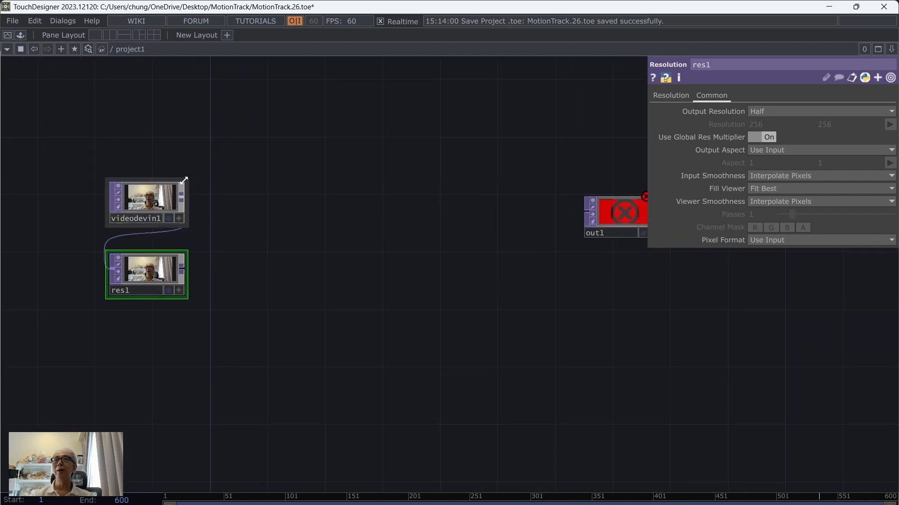
pyautogui.click(171, 219)
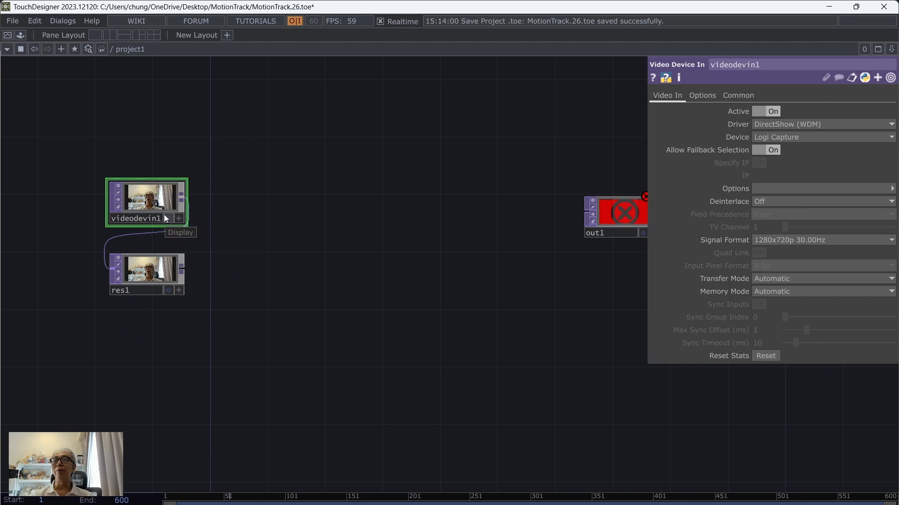
pyautogui.moveTo(337, 313); pyautogui.dragTo(341, 281)
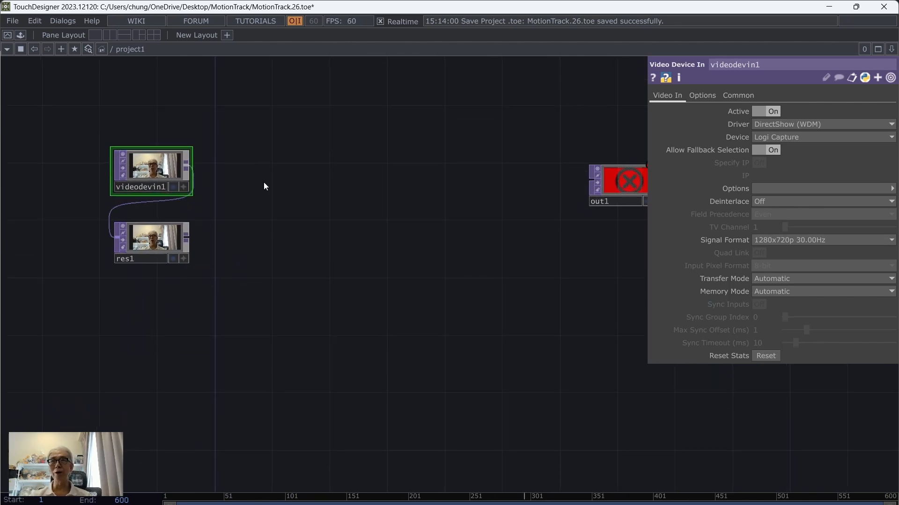
pyautogui.rightClick(188, 238)
pyautogui.click(117, 362)
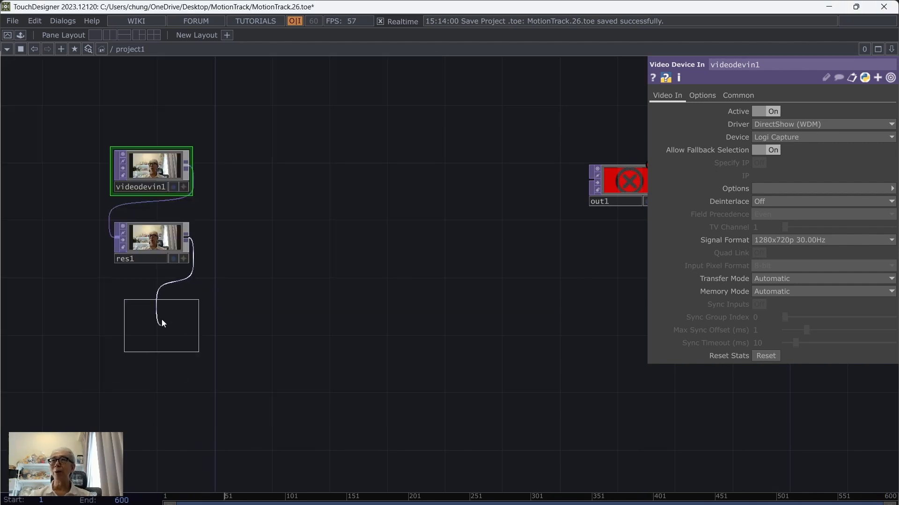
pyautogui.click(149, 311)
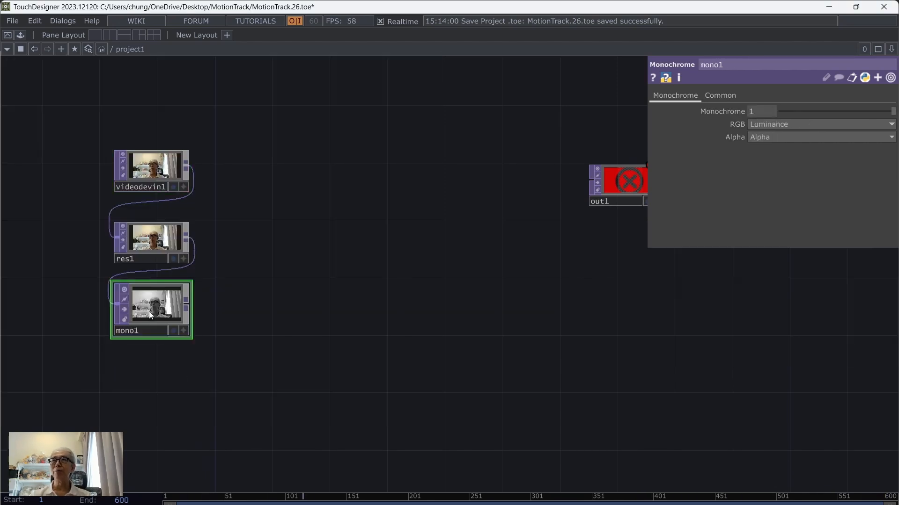
pyautogui.click(174, 331)
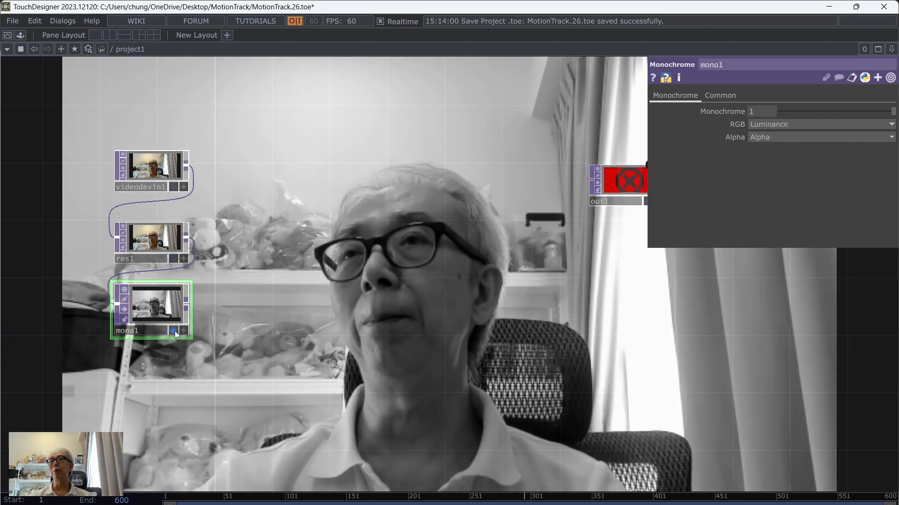
pyautogui.click(174, 331)
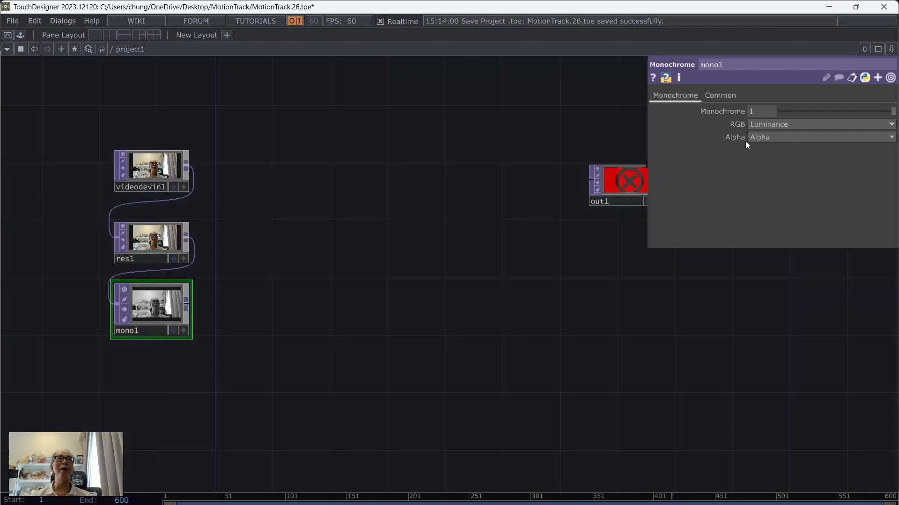
# Step: Set the Monochrome TOP's pixel format to 8-bit fixed (Mono) and reduce the node's height to match the others
pyautogui.click(721, 96)
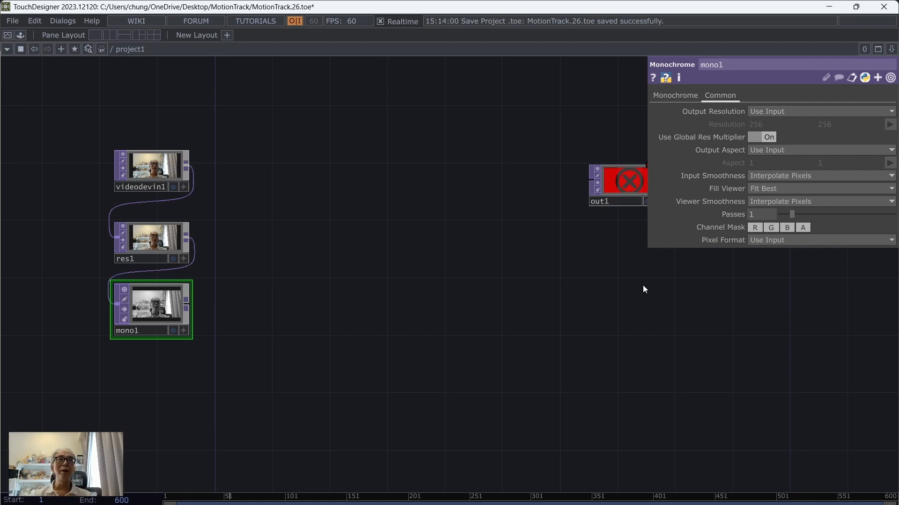
pyautogui.click(779, 240)
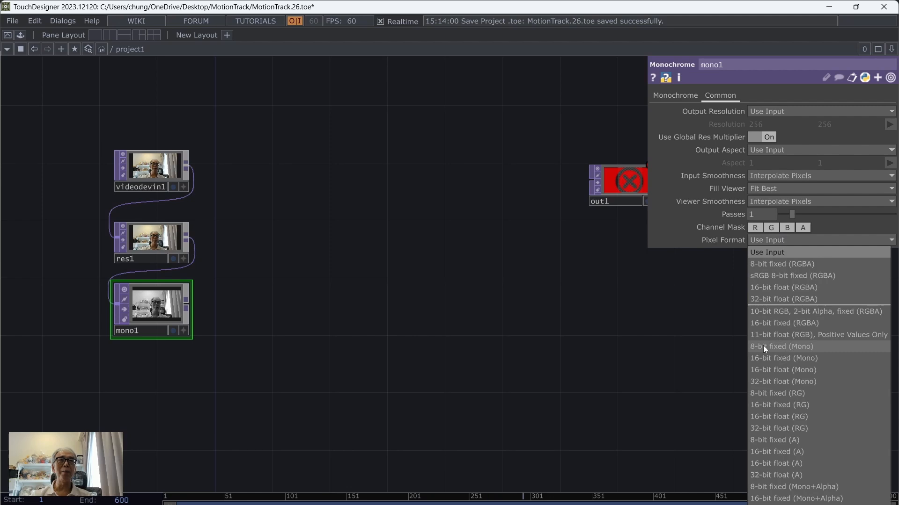
pyautogui.click(804, 347)
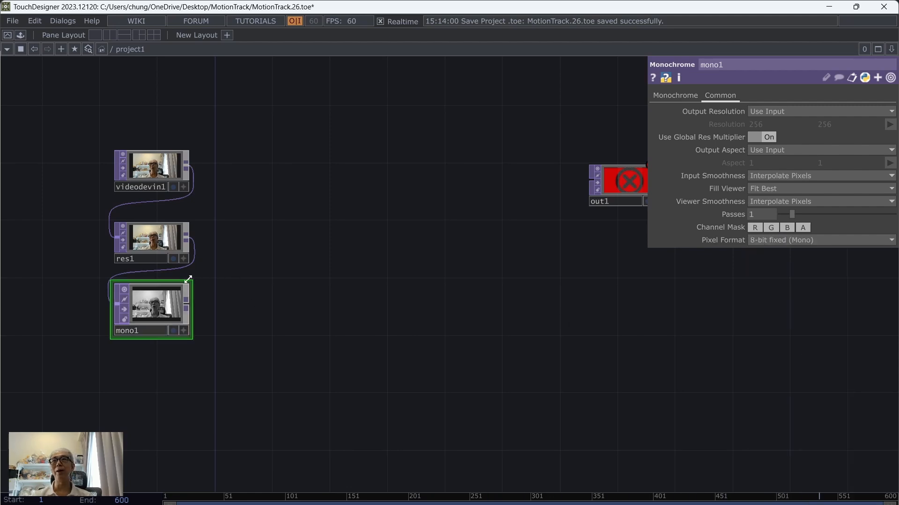
pyautogui.moveTo(190, 282); pyautogui.dragTo(190, 292)
pyautogui.middleClick(153, 314)
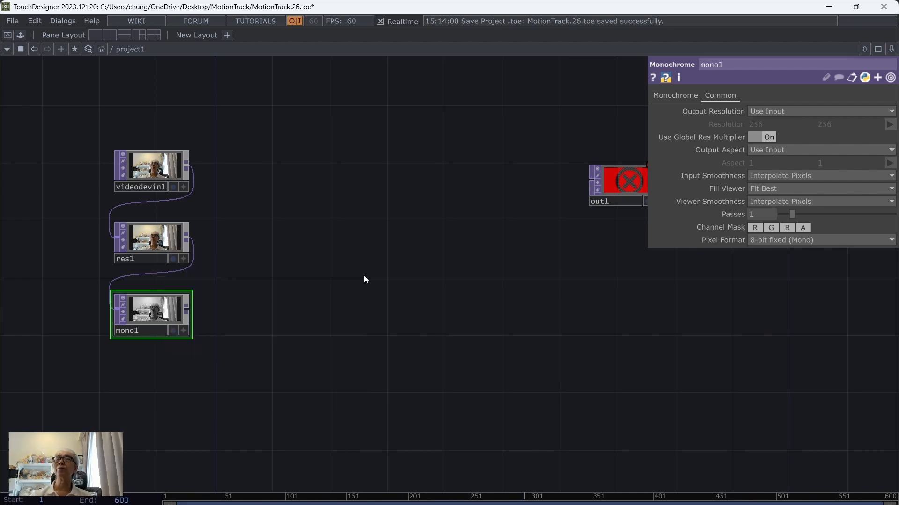
# Step: Save the MotionTrack project
pyautogui.moveTo(363, 277); pyautogui.dragTo(338, 219)
pyautogui.click(14, 21)
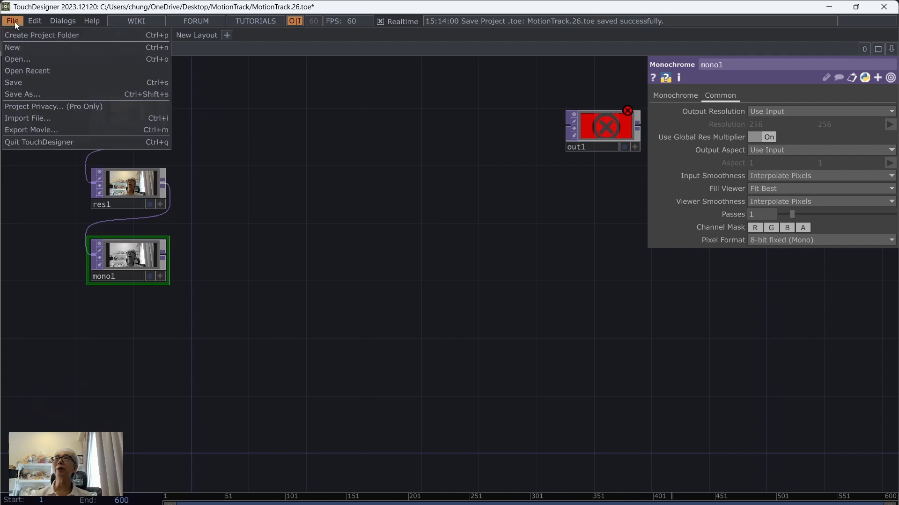
pyautogui.click(29, 87)
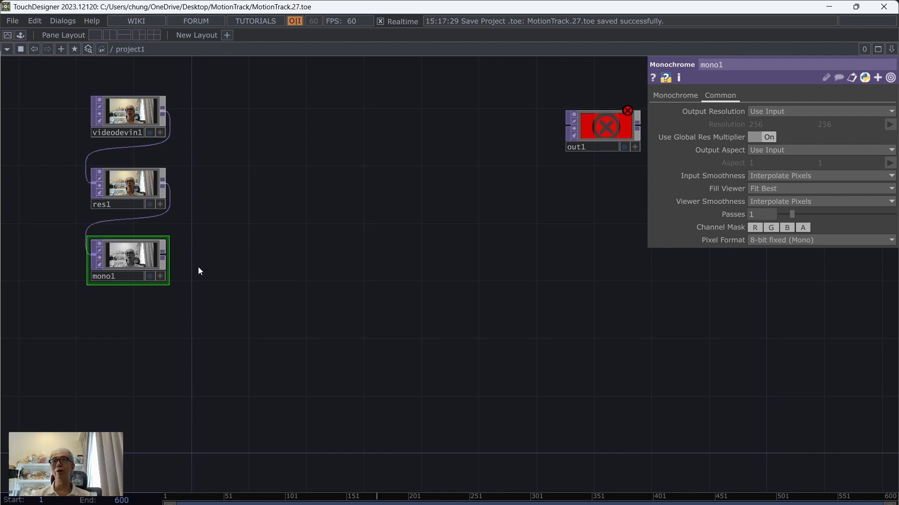
# Step: Add a Cache TOP and place it below mono1
pyautogui.press('Tab')
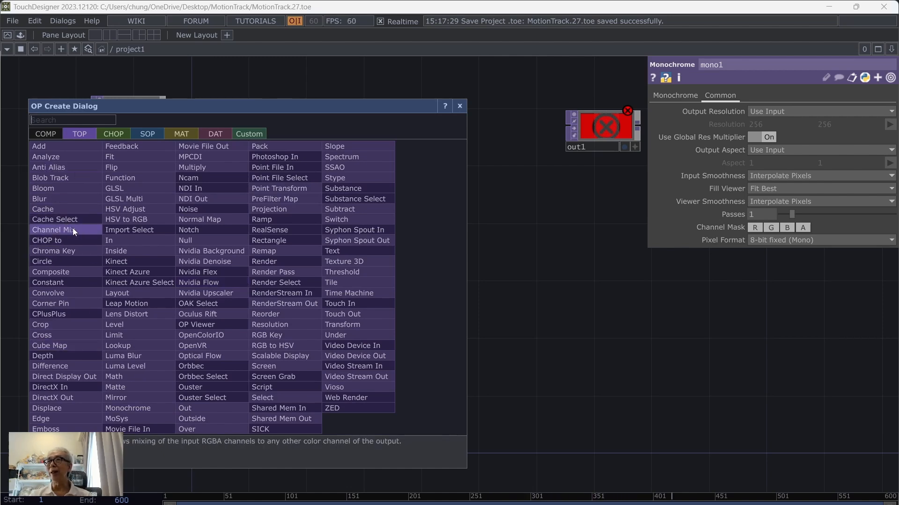
pyautogui.click(67, 207)
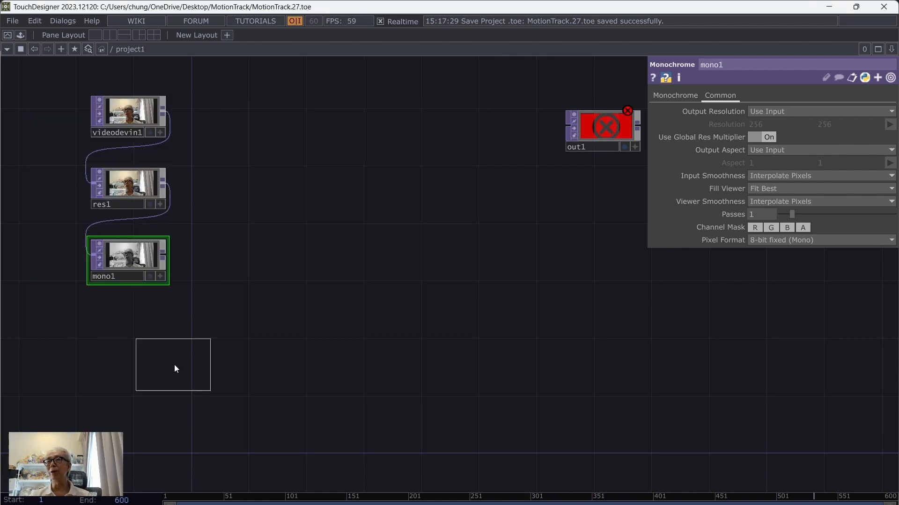
pyautogui.click(134, 341)
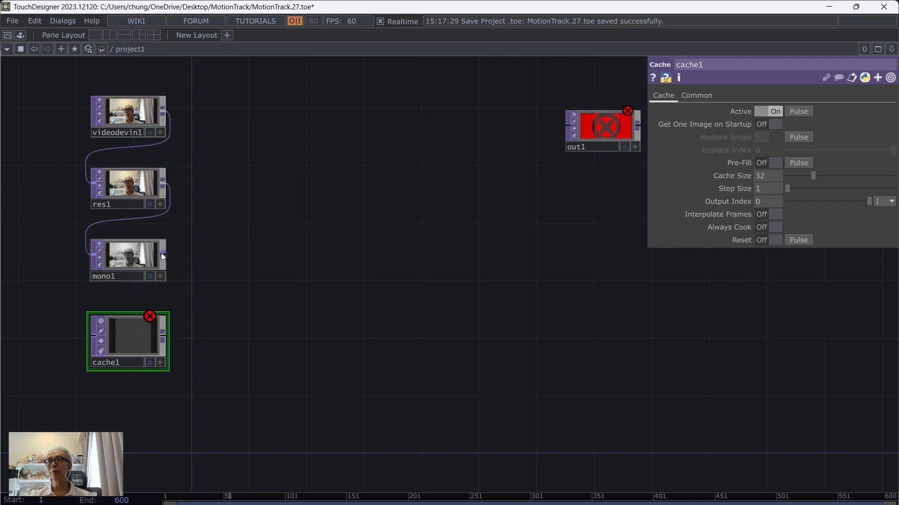
# Step: Move mono1 up closer to res1 and connect its output to cache1, placed just below it
pyautogui.moveTo(140, 266); pyautogui.dragTo(98, 280)
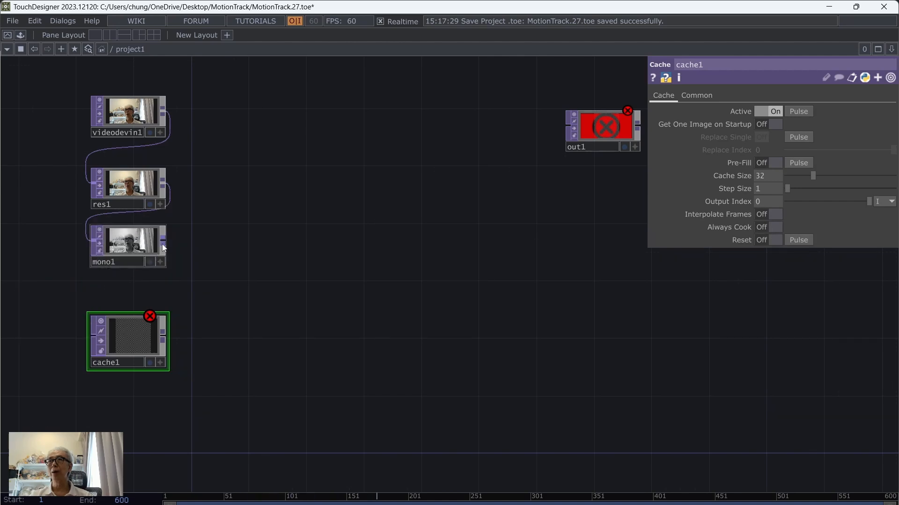
pyautogui.click(162, 243)
pyautogui.click(85, 336)
pyautogui.moveTo(116, 324); pyautogui.dragTo(137, 321)
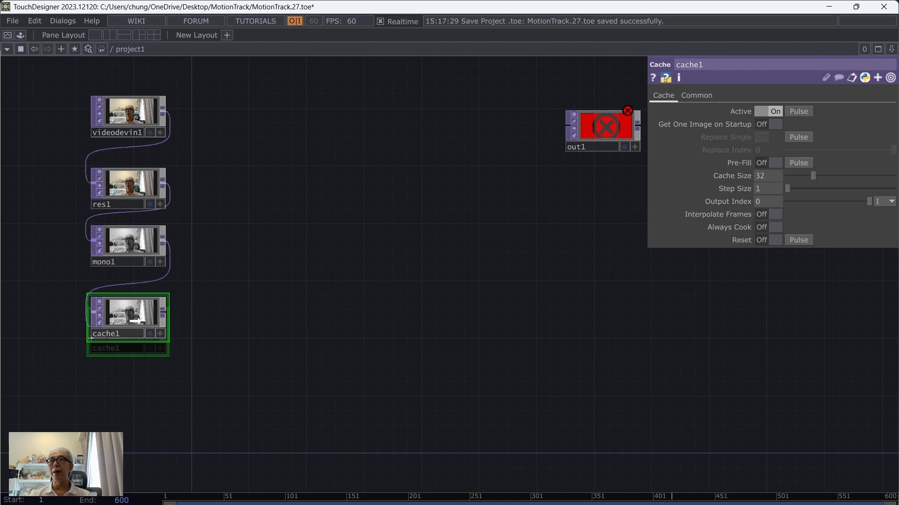
# Step: Show cache1's output as the network background and set its Cache Size to 16
pyautogui.click(150, 333)
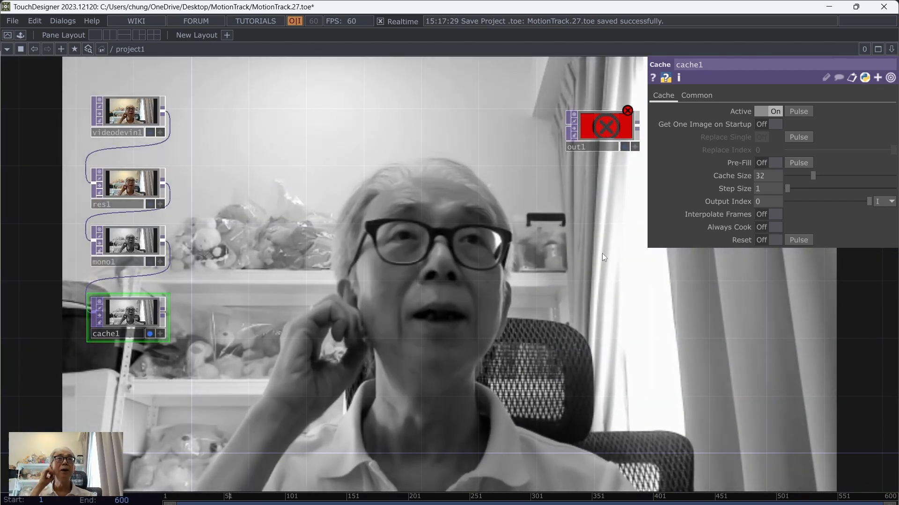
pyautogui.click(771, 175)
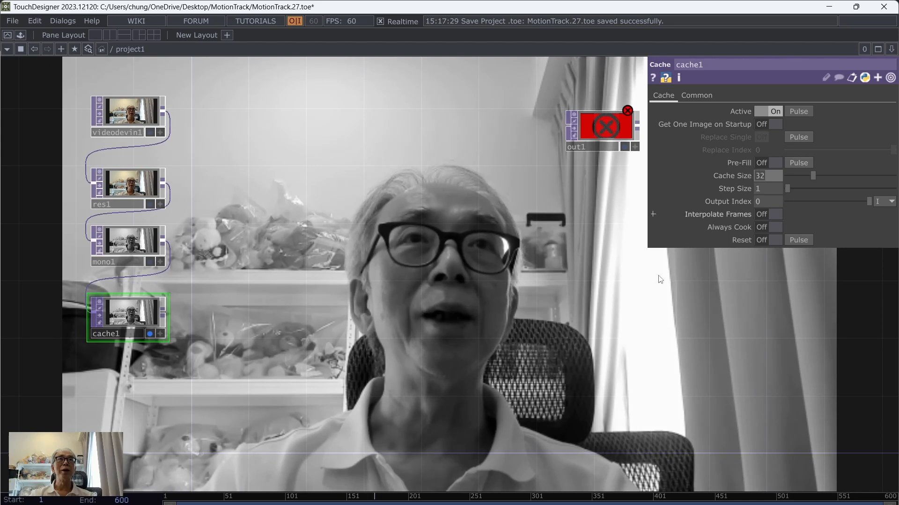
pyautogui.write('16')
pyautogui.press('Return')
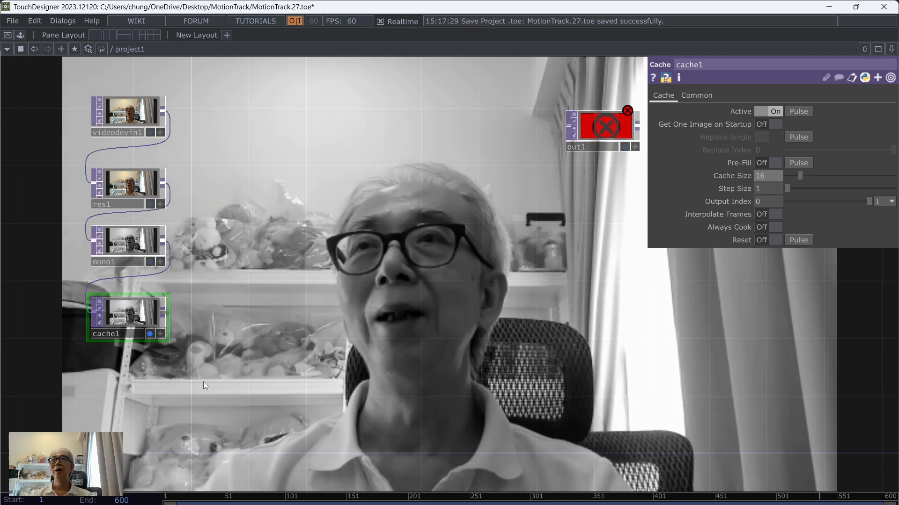
# Step: Add a Cache Select TOP that reads from cache1 and place it just below that node
pyautogui.moveTo(207, 375); pyautogui.dragTo(217, 352)
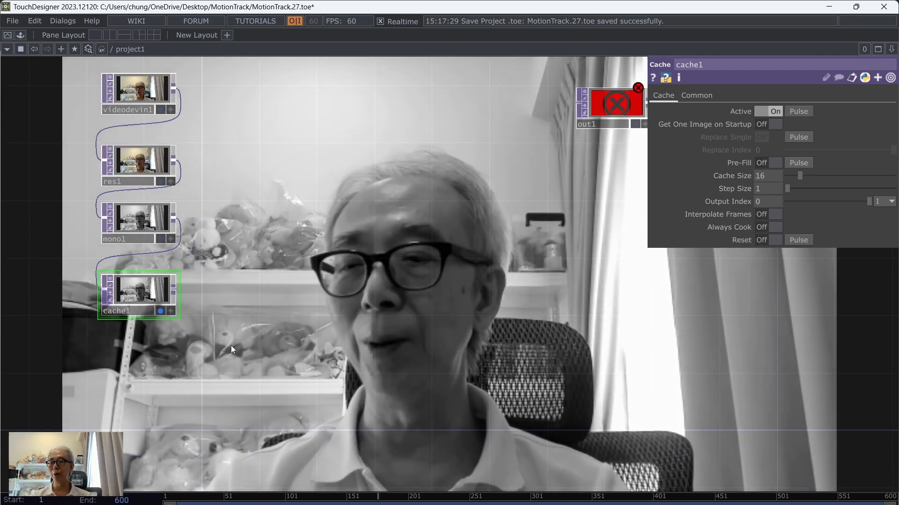
pyautogui.press('Tab')
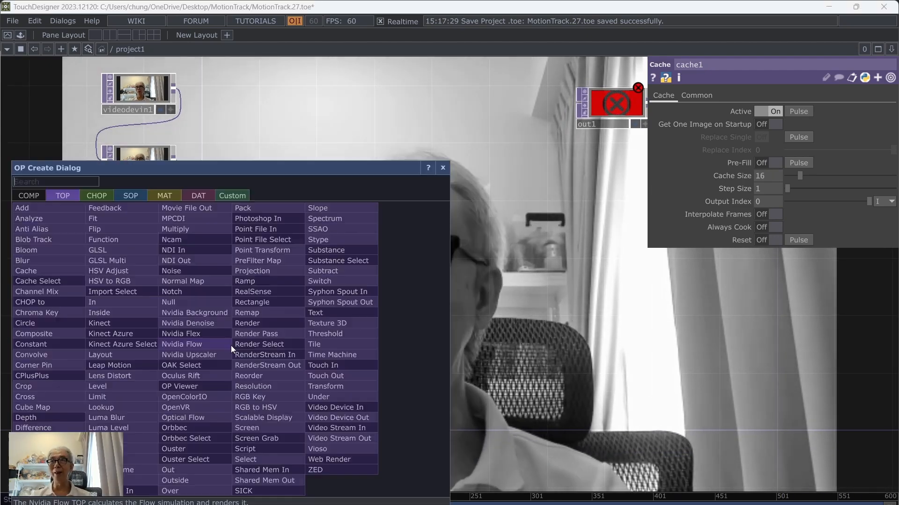
pyautogui.click(52, 279)
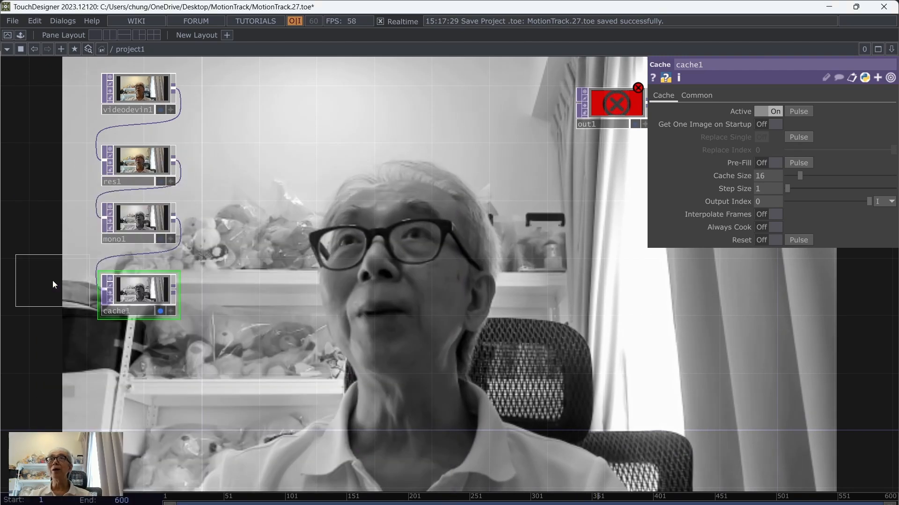
pyautogui.click(140, 371)
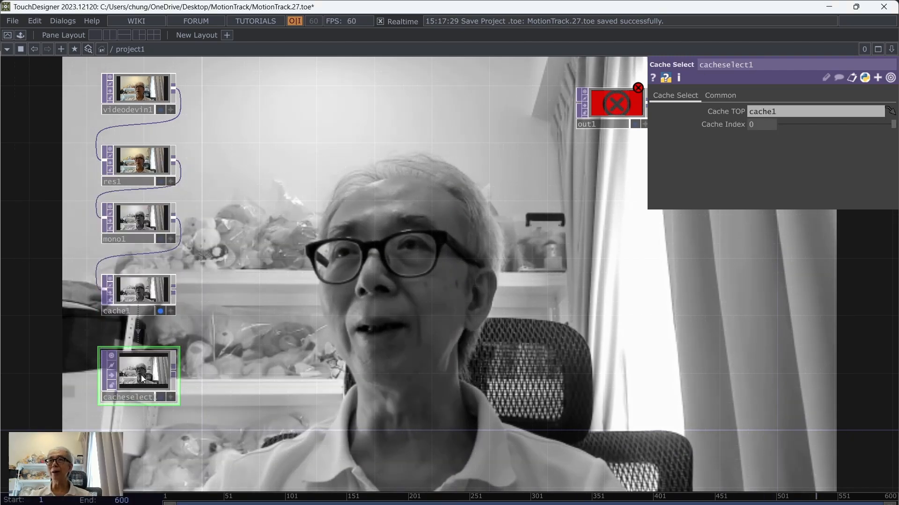
pyautogui.moveTo(141, 374); pyautogui.dragTo(141, 361)
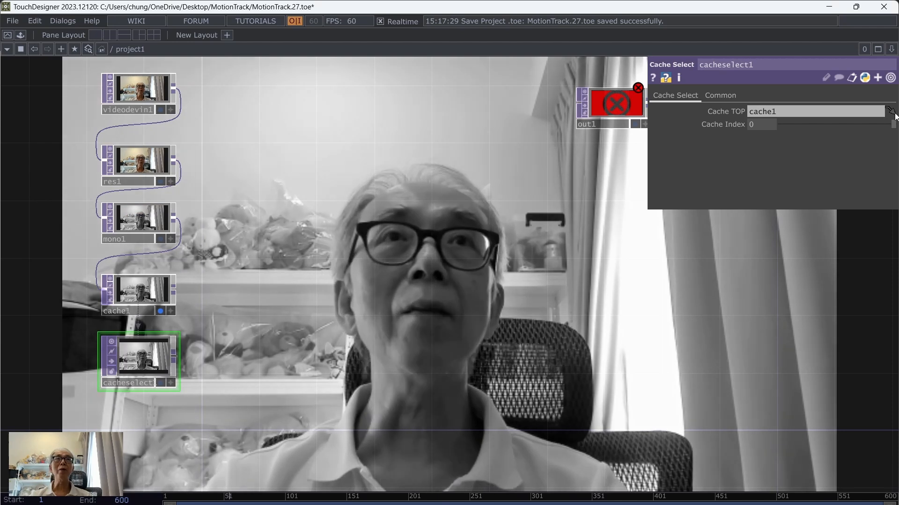
# Step: Set the Cache Select TOP's Cache Index to -6, compare its background preview with cache1's, and turn both previews off
pyautogui.moveTo(892, 124); pyautogui.dragTo(890, 125)
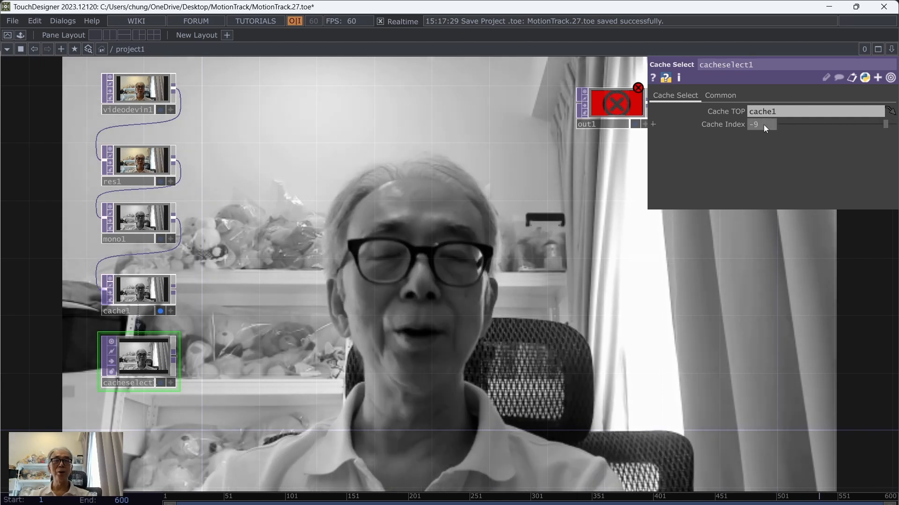
pyautogui.scroll(3, 763, 125)
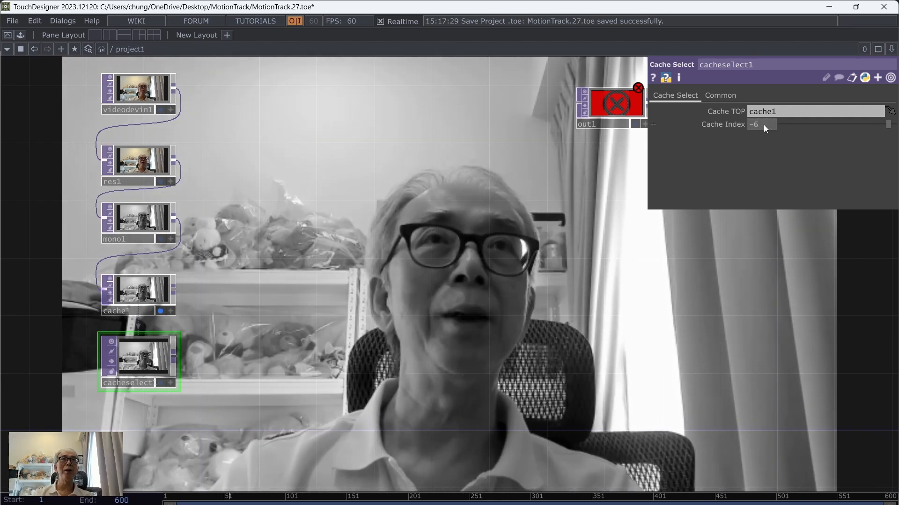
pyautogui.click(160, 383)
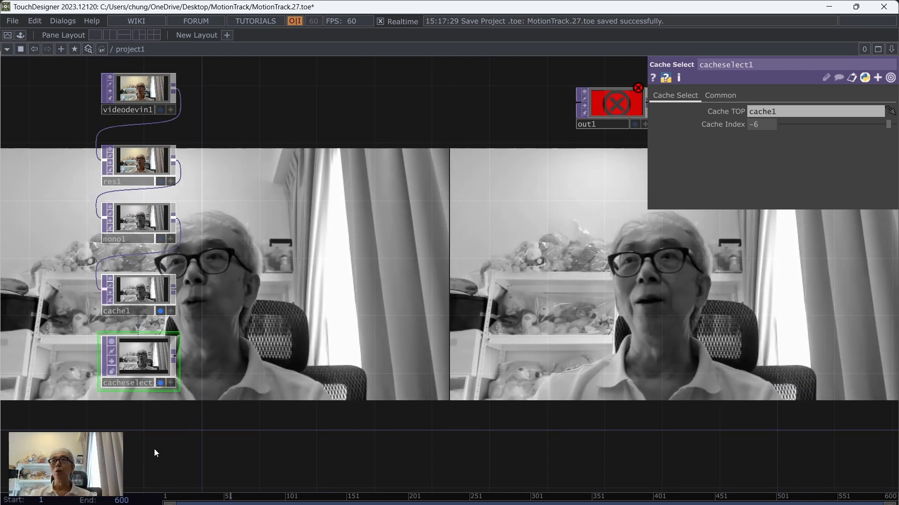
pyautogui.click(161, 382)
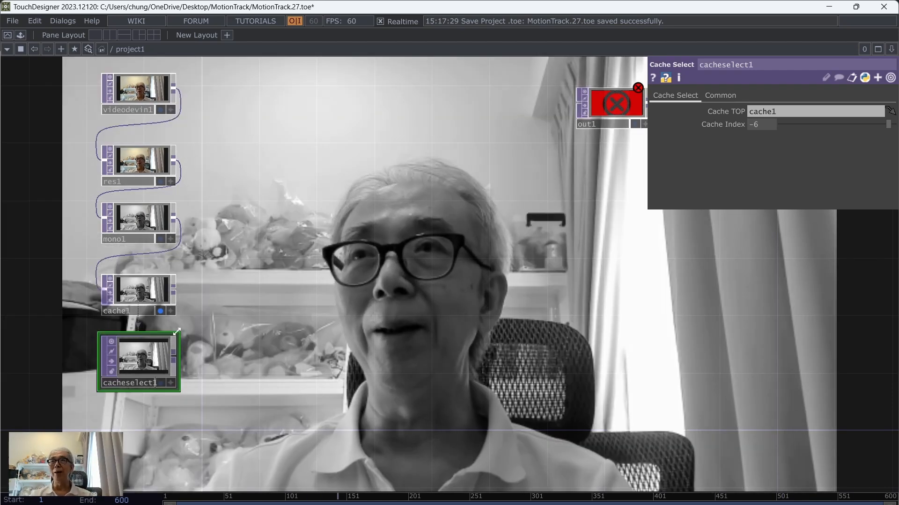
pyautogui.click(159, 311)
# Step: Add a Difference TOP beside the cache nodes, with cache1 as first input and cacheselect1 as second
pyautogui.moveTo(279, 330)
pyautogui.mouseDown()
pyautogui.moveTo(227, 322)
pyautogui.moveTo(270, 315)
pyautogui.mouseUp()
pyautogui.press('Tab')
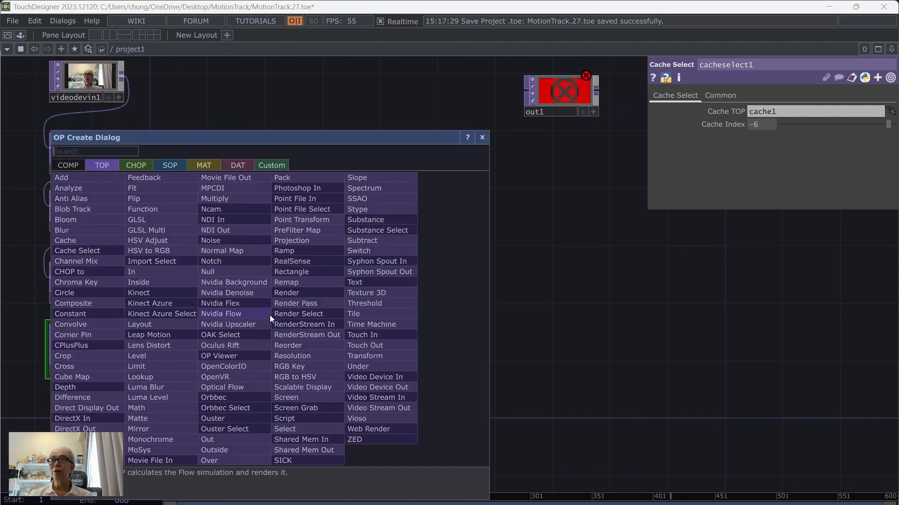
pyautogui.click(107, 398)
pyautogui.click(237, 315)
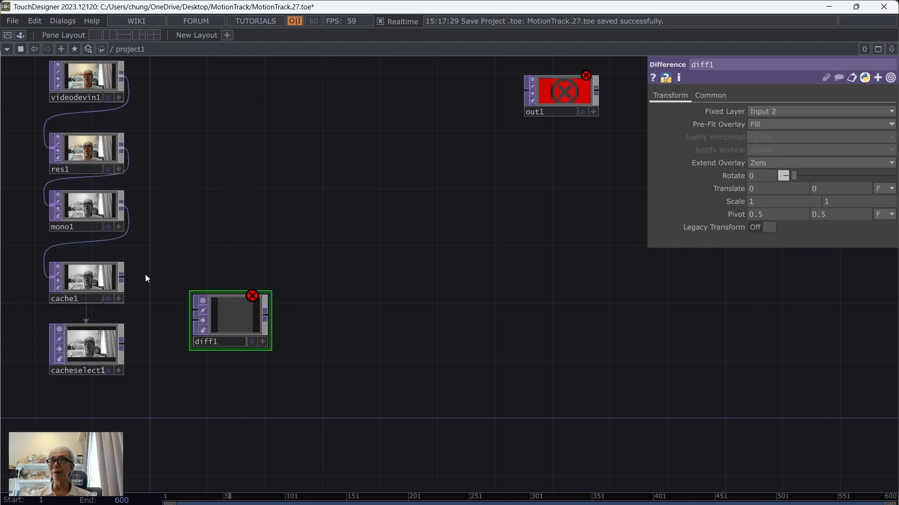
pyautogui.click(122, 278)
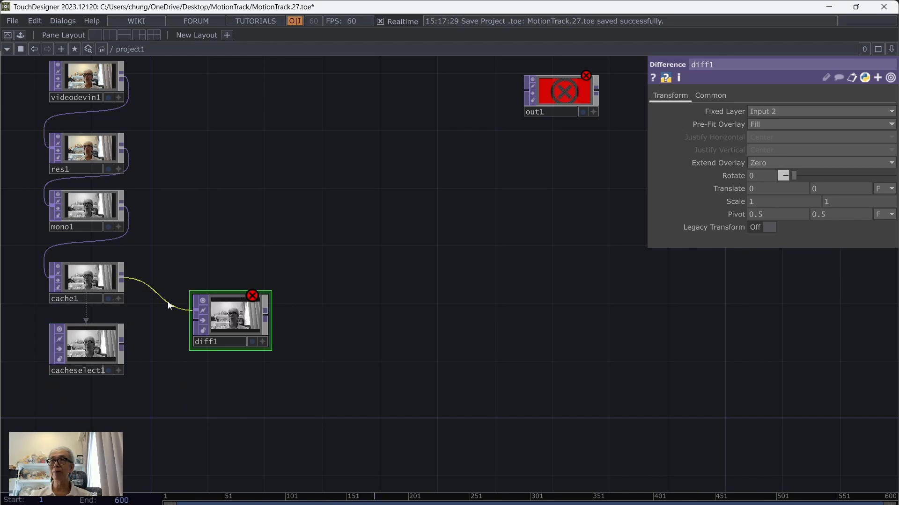
pyautogui.click(121, 345)
pyautogui.click(195, 323)
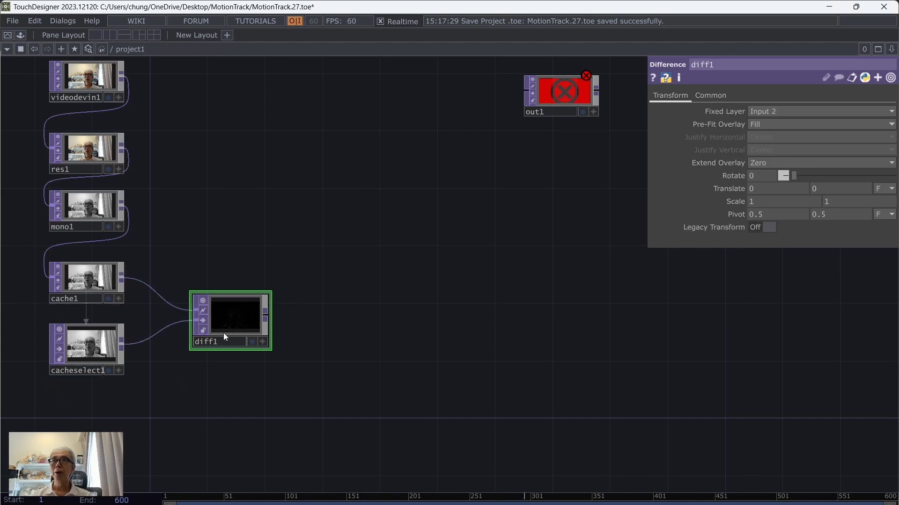
# Step: Briefly preview diff1 in the background, then reduce its height and move it closer to the cache nodes
pyautogui.click(252, 342)
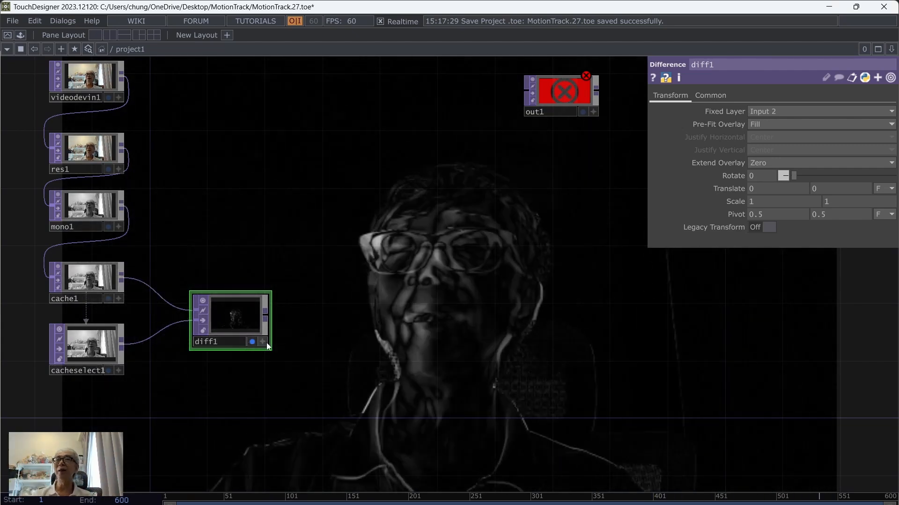
pyautogui.click(251, 342)
pyautogui.click(269, 293)
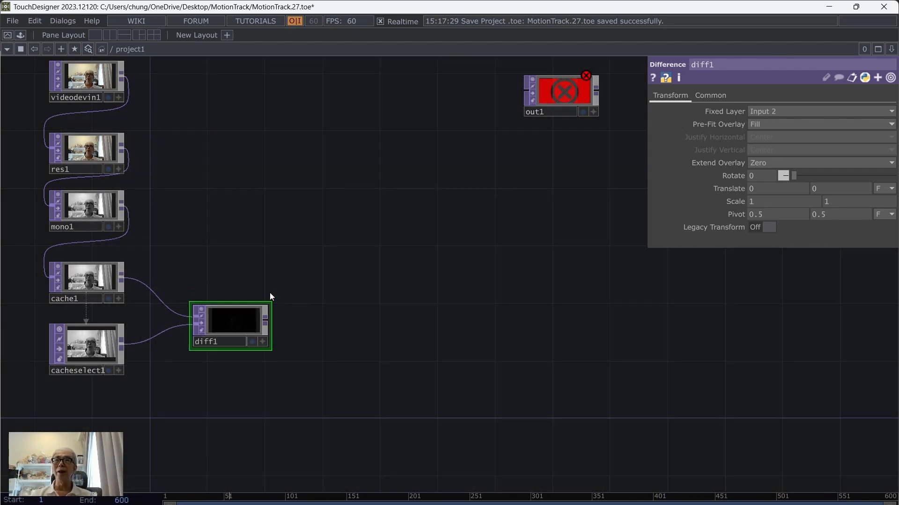
pyautogui.moveTo(229, 316); pyautogui.dragTo(207, 301)
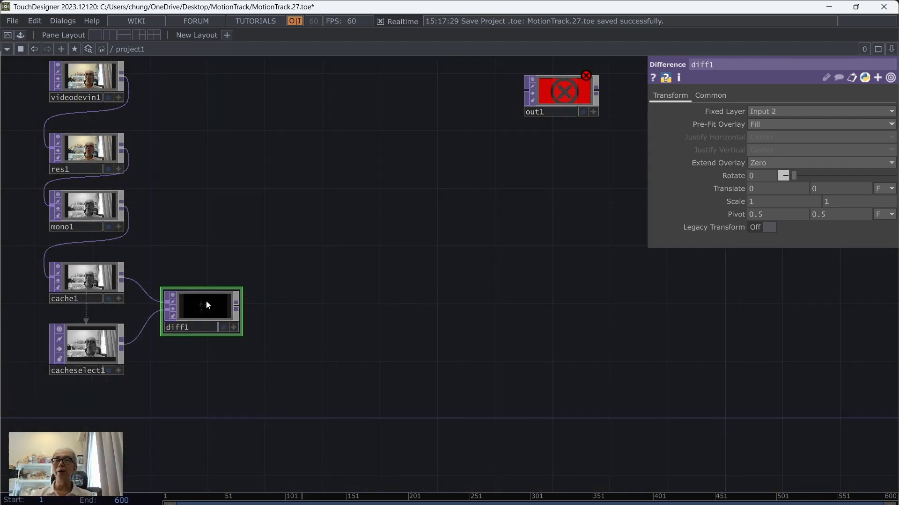
# Step: Add a Threshold TOP fed by diff1's output and place it beside that node
pyautogui.rightClick(236, 307)
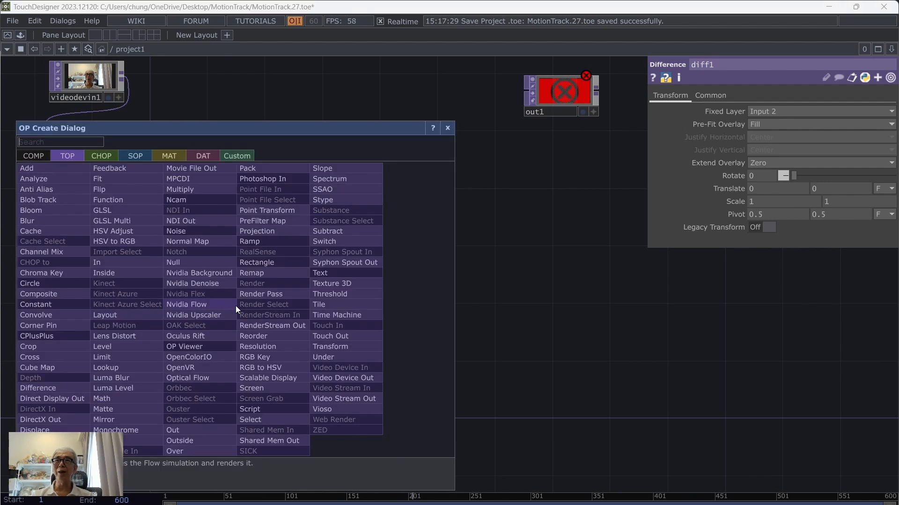
pyautogui.click(350, 294)
pyautogui.click(322, 310)
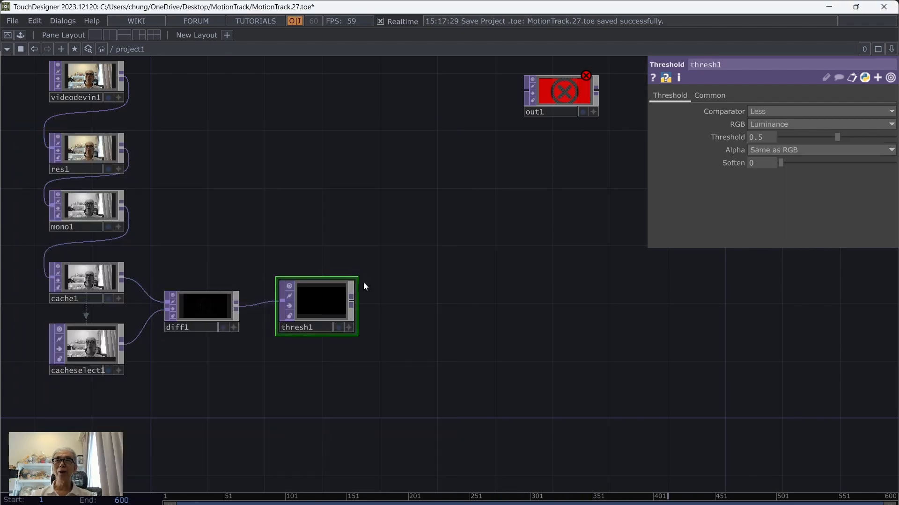
# Step: Set the Threshold TOP's Threshold value to 0.3 while previewing its output in the background, then turn the preview off
pyautogui.click(336, 328)
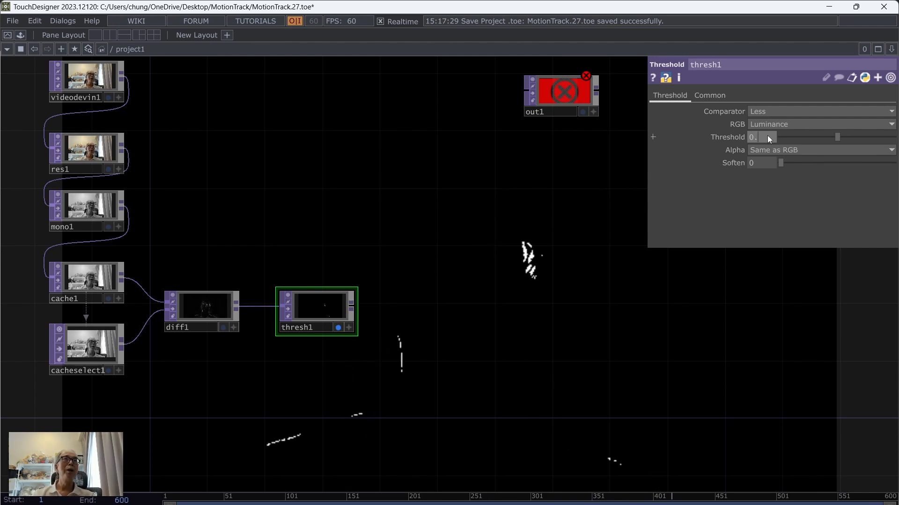
pyautogui.press('Return')
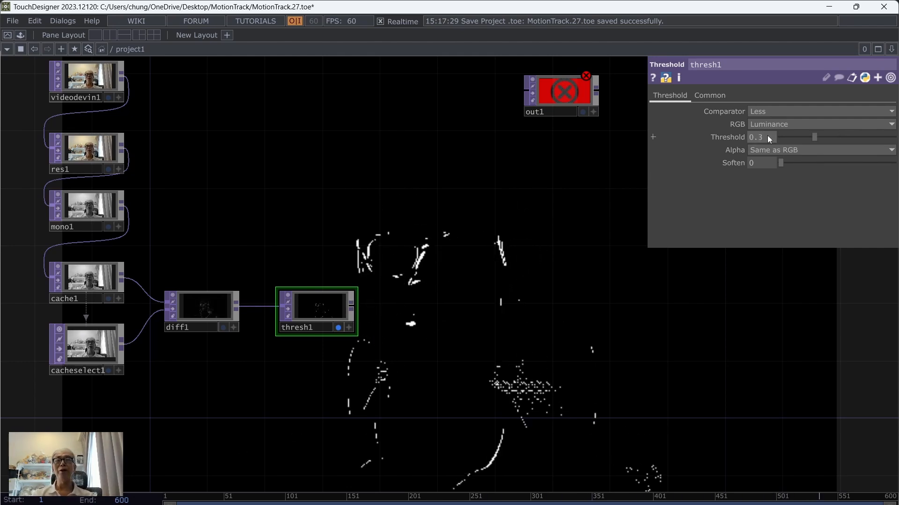
pyautogui.click(683, 287)
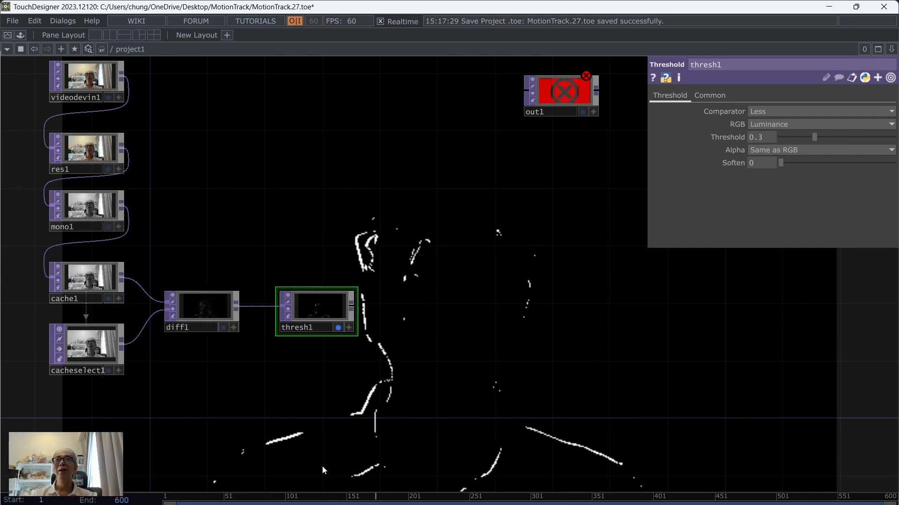
pyautogui.click(338, 327)
# Step: Save the MotionTrack project with the difference and threshold nodes in place
pyautogui.moveTo(511, 421); pyautogui.dragTo(403, 409)
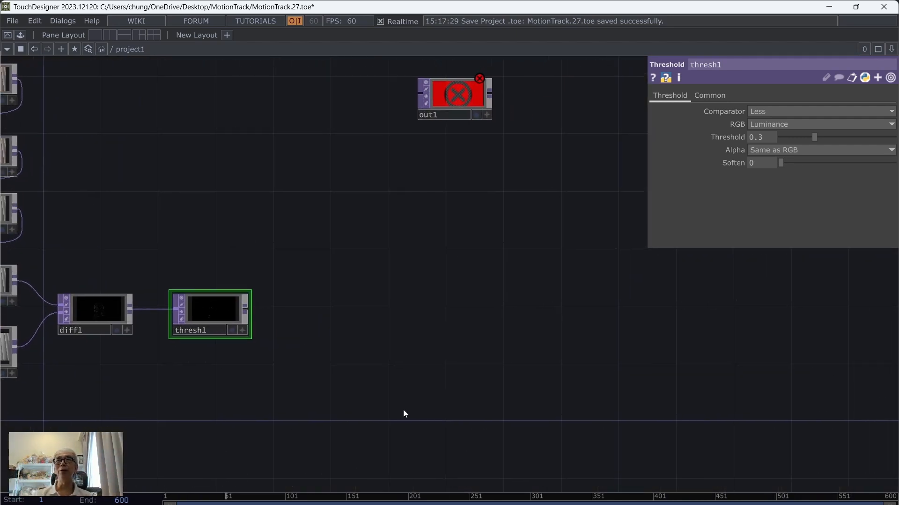
pyautogui.click(16, 24)
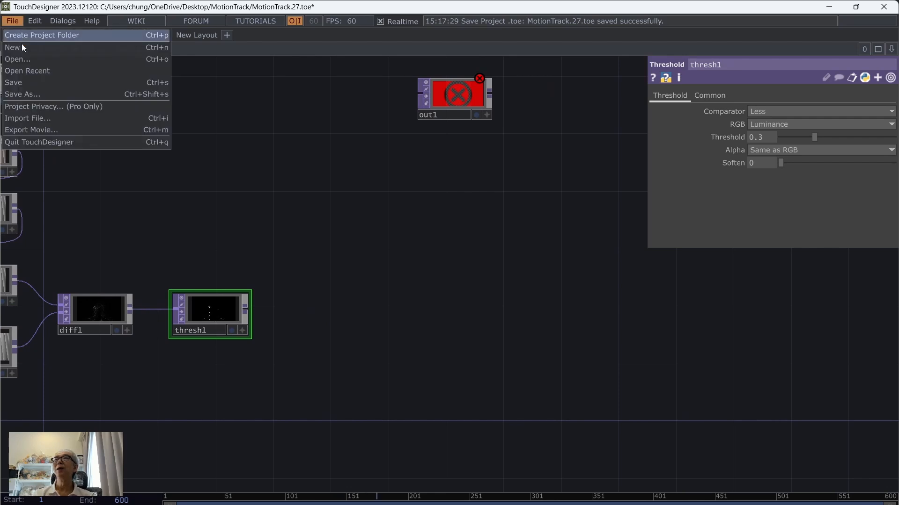
pyautogui.click(40, 84)
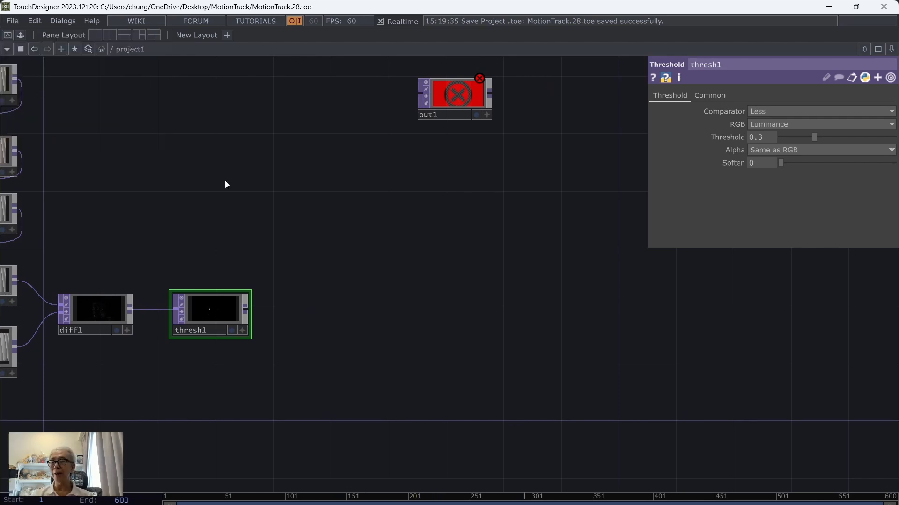
# Step: Add a Blob Track TOP beside thresh1, connect thresh1's output to its input, and check the new node's info
pyautogui.press('Tab')
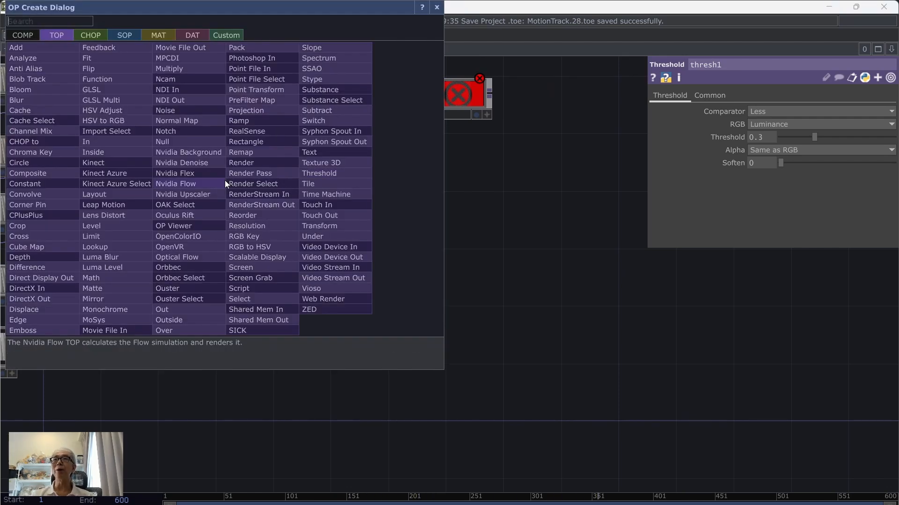
pyautogui.click(63, 83)
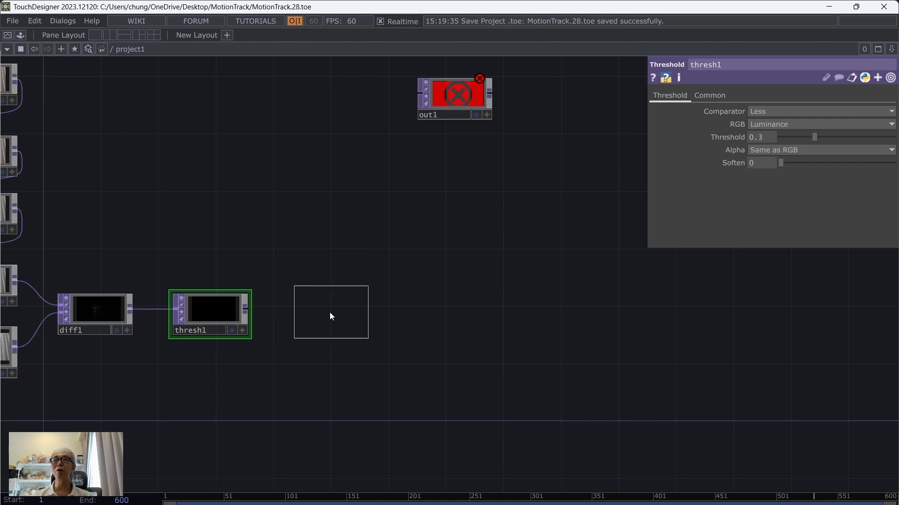
pyautogui.click(330, 317)
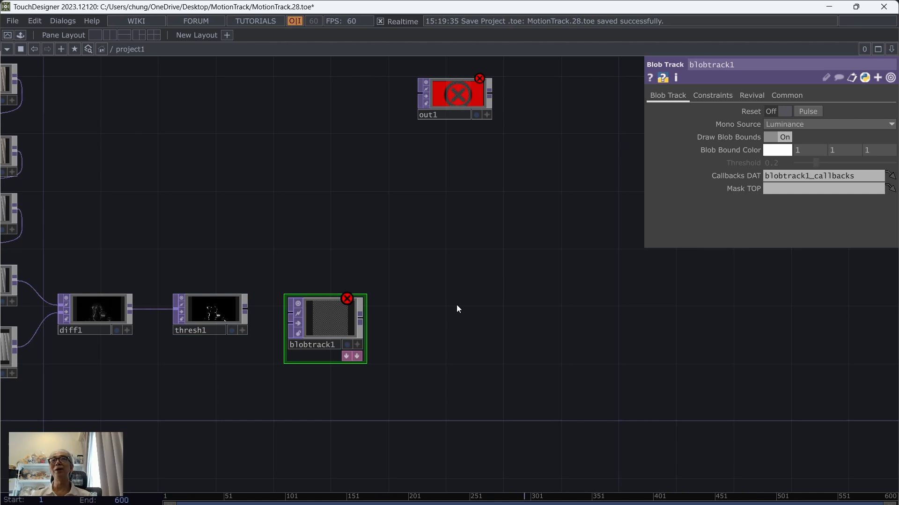
pyautogui.moveTo(246, 309); pyautogui.dragTo(291, 313)
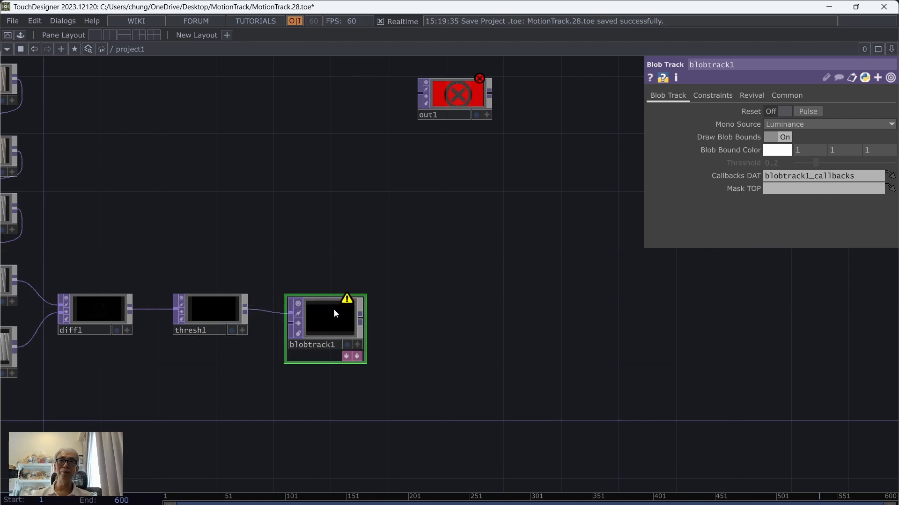
pyautogui.moveTo(334, 312); pyautogui.dragTo(513, 353, button='middle')
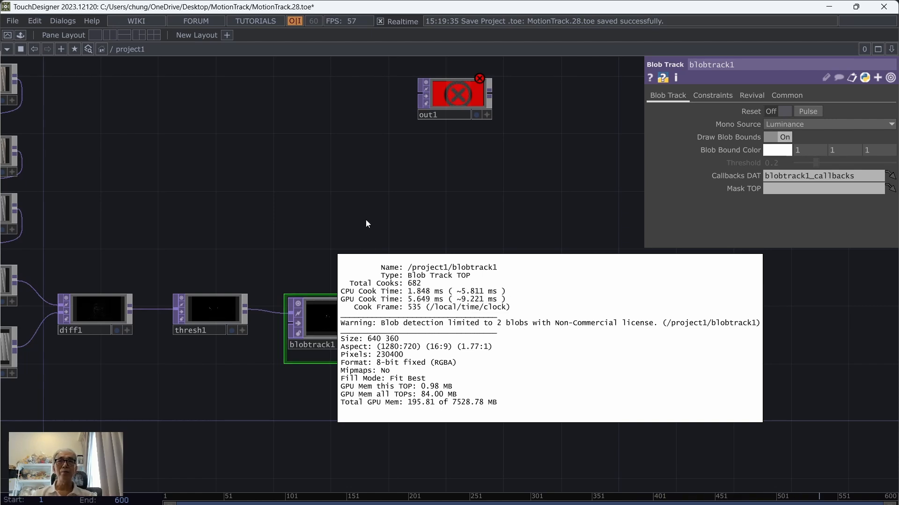
pyautogui.scroll(3, 400, 305)
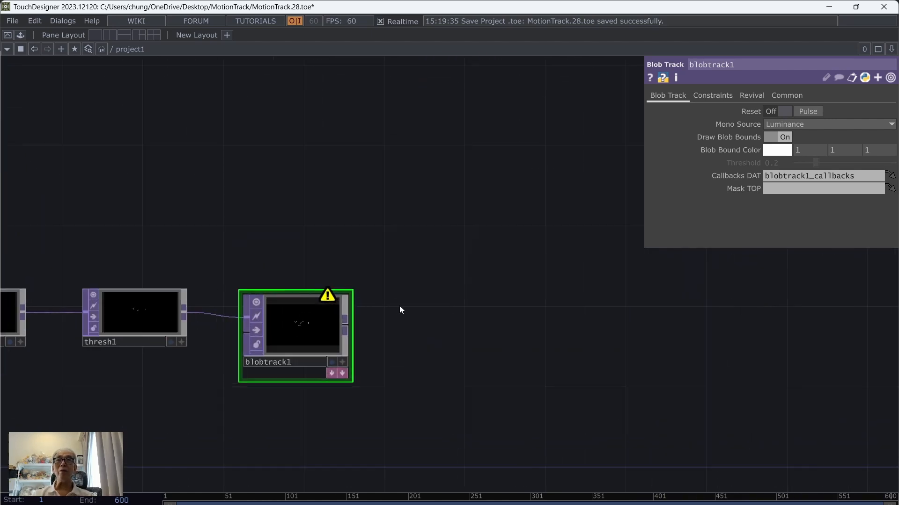
# Step: Preview blobtrack1's output in the background and set its Blob Bound Color to red
pyautogui.click(334, 362)
pyautogui.moveTo(535, 373); pyautogui.dragTo(518, 375)
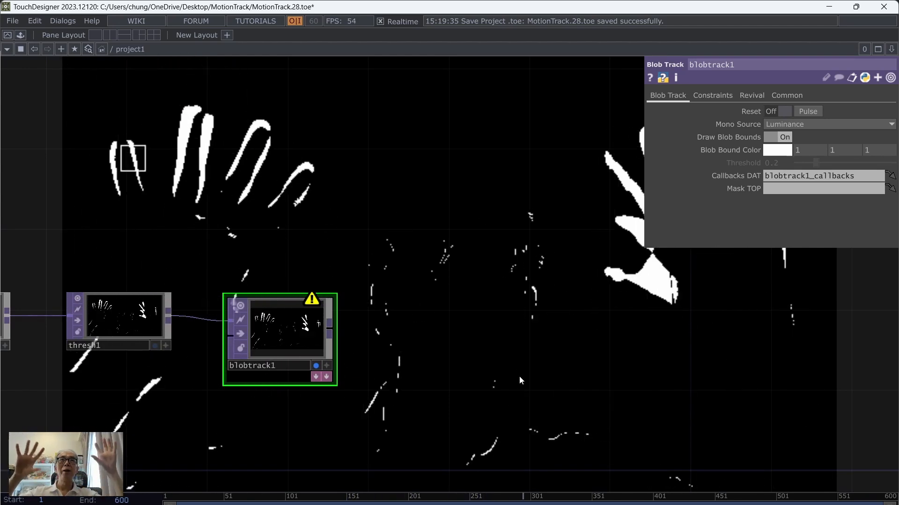
pyautogui.click(700, 98)
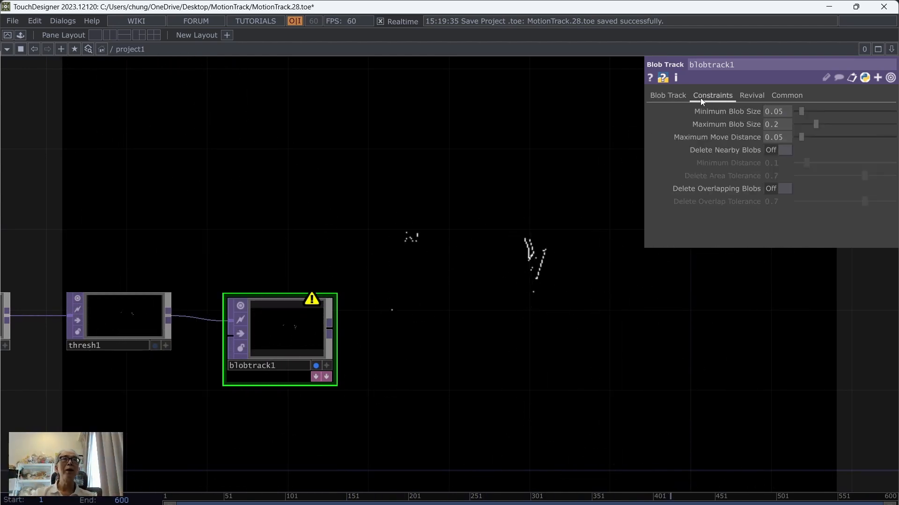
pyautogui.click(672, 98)
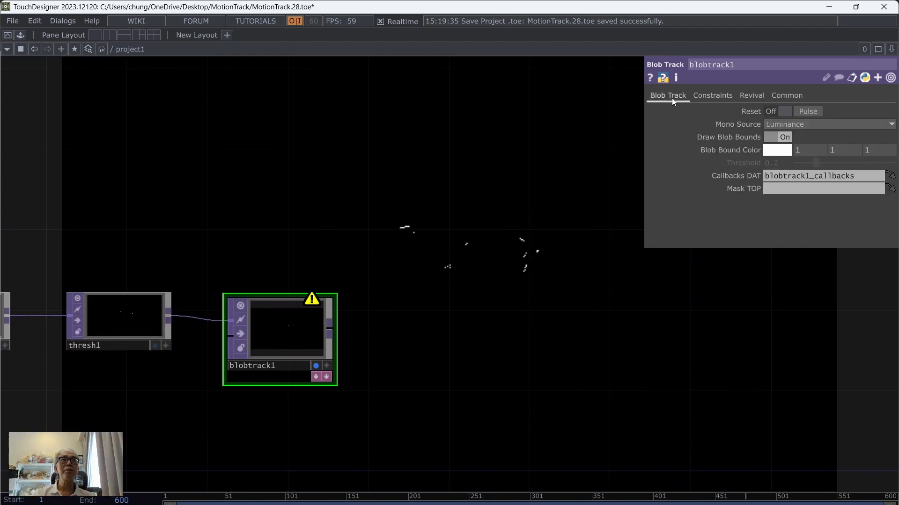
pyautogui.click(776, 151)
pyautogui.click(775, 96)
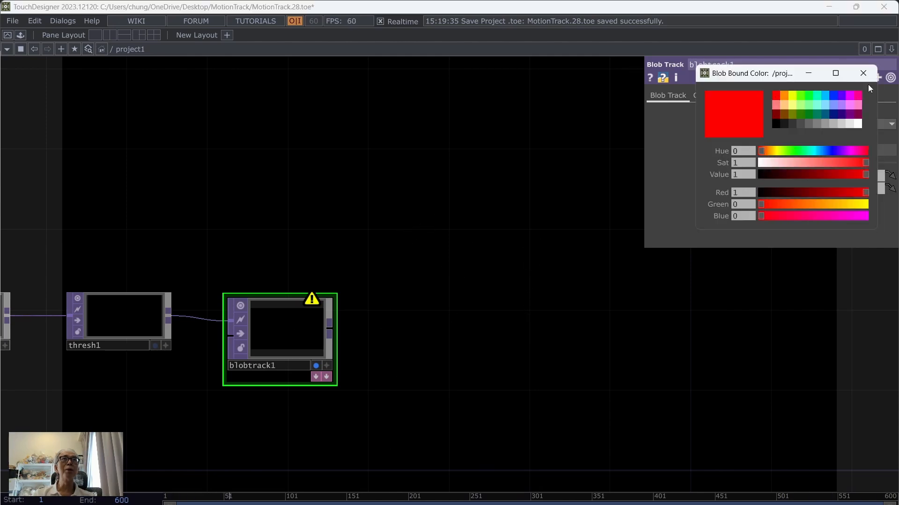
pyautogui.click(863, 74)
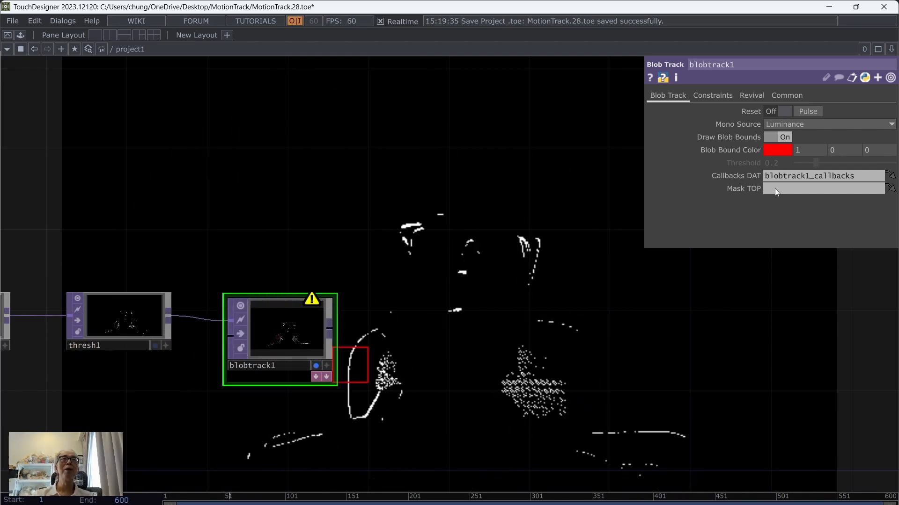
# Step: Set blobtrack1's Minimum Blob Size to 0.1 and Maximum Blob Size to 0.5, then turn its background preview off
pyautogui.click(713, 96)
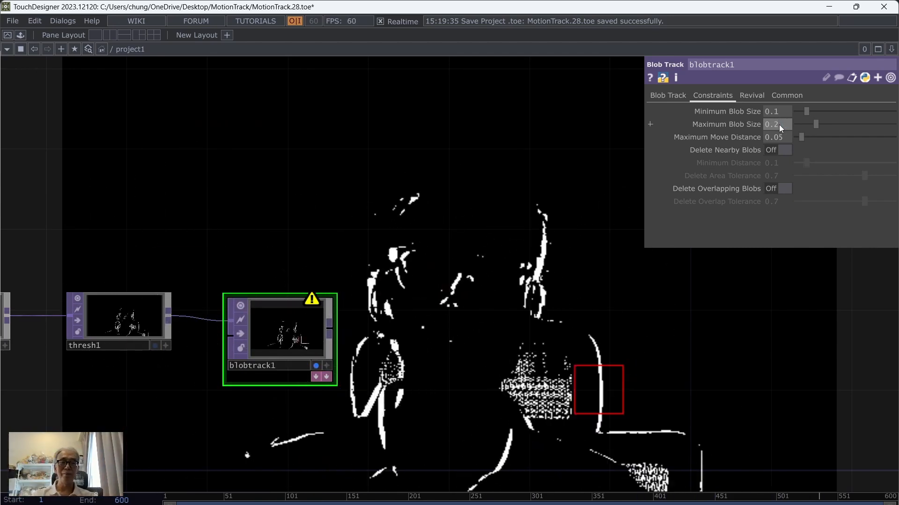
pyautogui.press('BackSpace')
pyautogui.write('5')
pyautogui.press('Return')
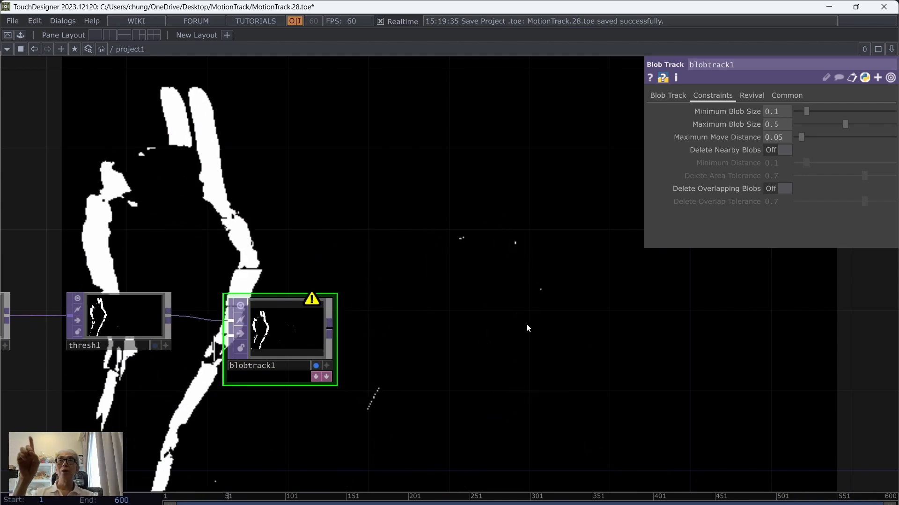
pyautogui.click(315, 365)
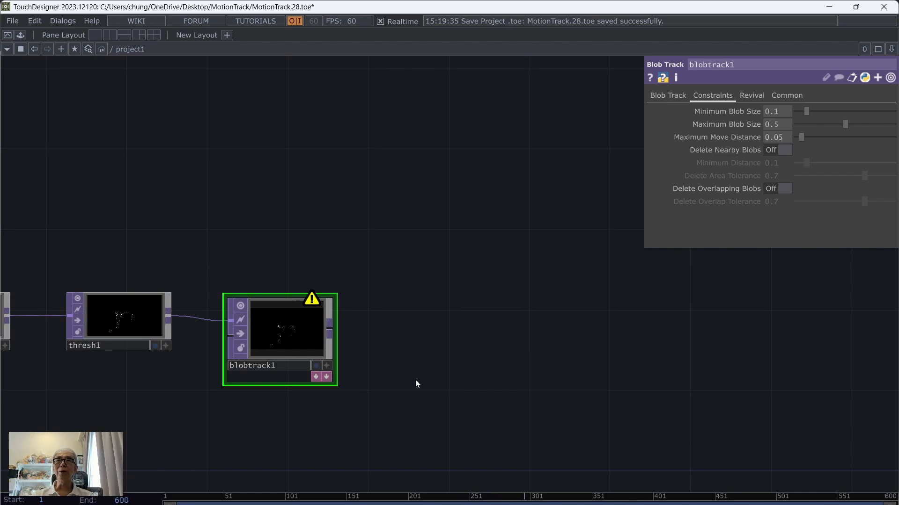
# Step: Preview thresh1's output in the background to check the moving shapes feeding the blob tracker, then turn the preview off
pyautogui.scroll(-2, 415, 380)
pyautogui.moveTo(437, 382); pyautogui.dragTo(523, 334)
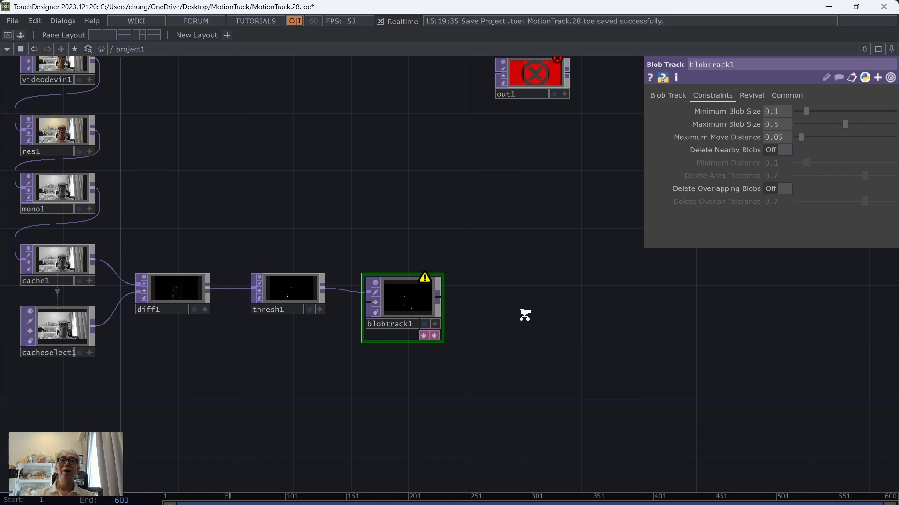
pyautogui.scroll(2, 525, 314)
pyautogui.moveTo(459, 322); pyautogui.dragTo(660, 274)
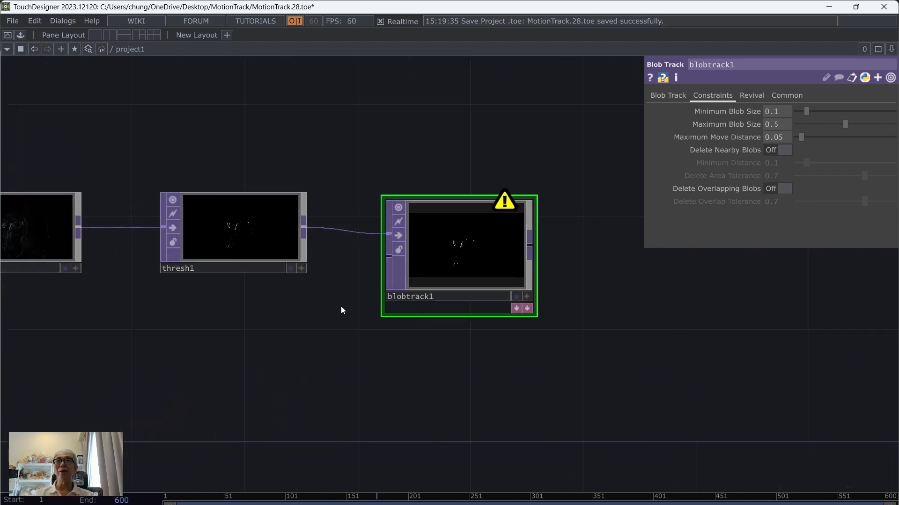
pyautogui.click(290, 268)
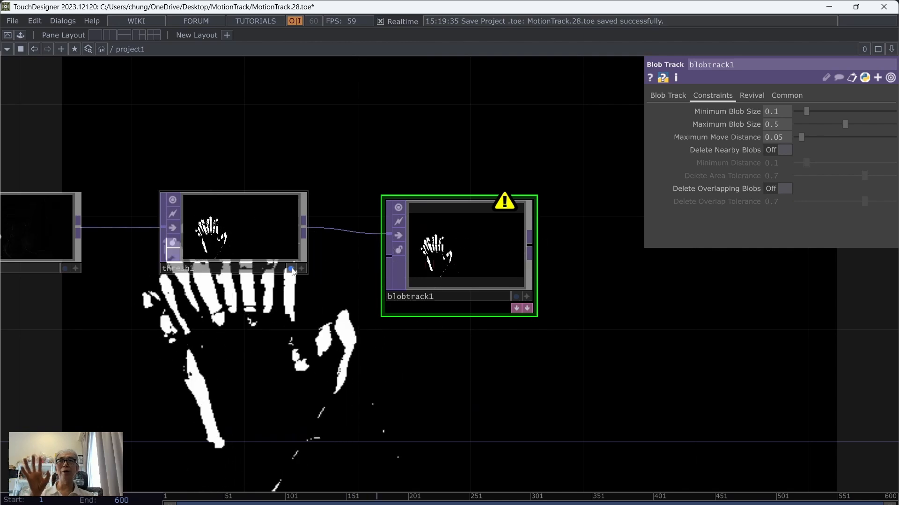
pyautogui.click(291, 268)
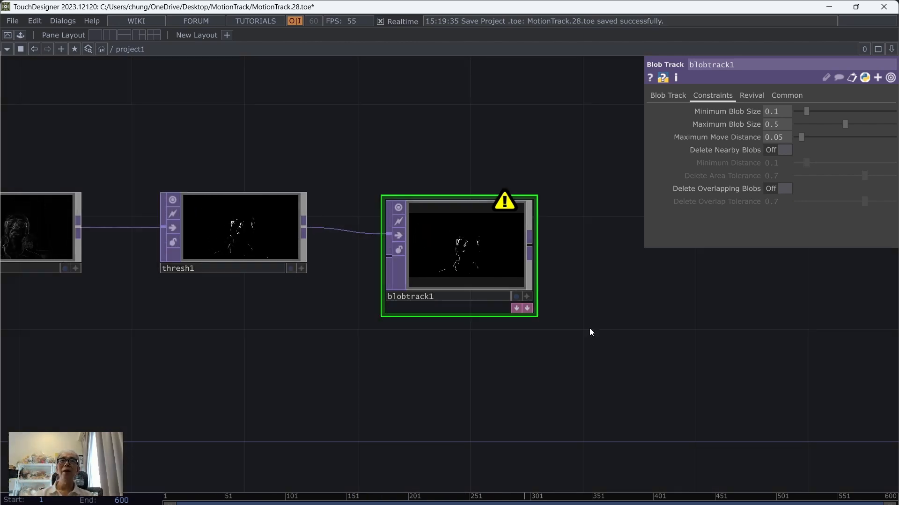
# Step: Reduce the height of the blobtrack1 node so its viewer fits the image without empty bands
pyautogui.moveTo(661, 313); pyautogui.dragTo(583, 324)
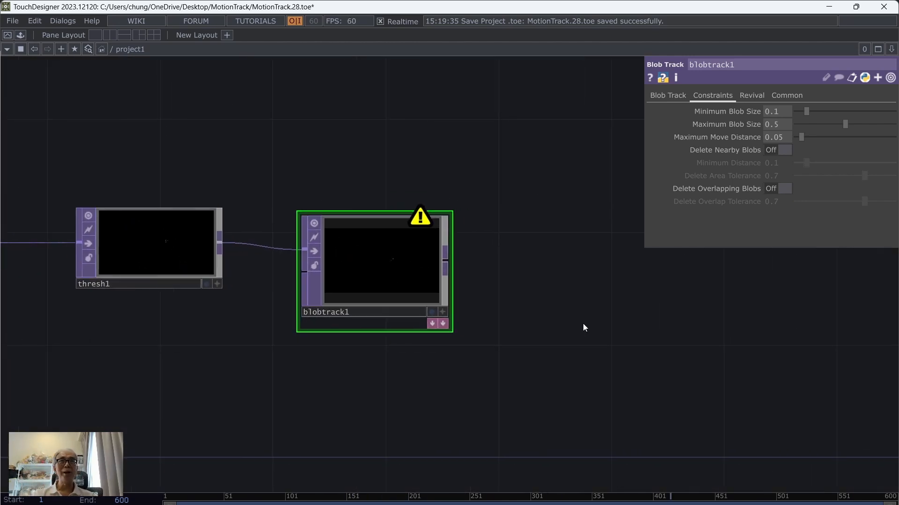
pyautogui.scroll(3, 582, 324)
pyautogui.scroll(2, 583, 323)
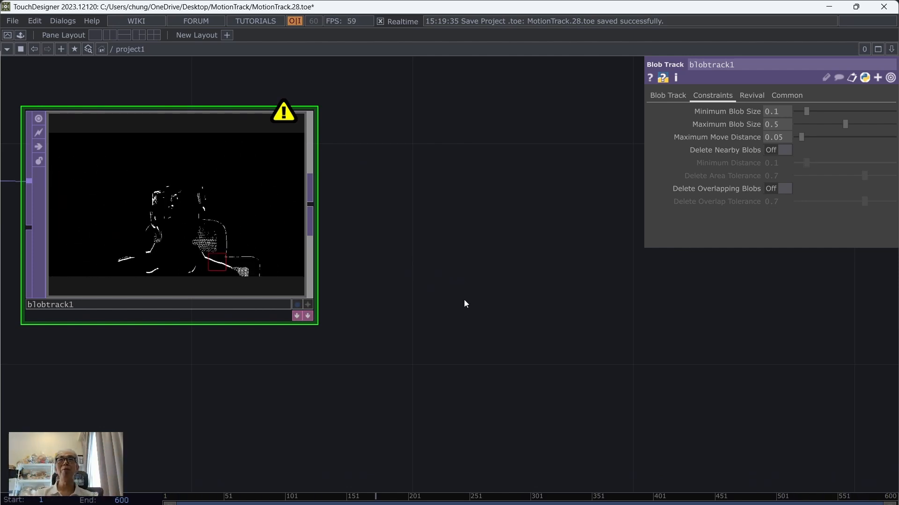
pyautogui.scroll(-4, 464, 302)
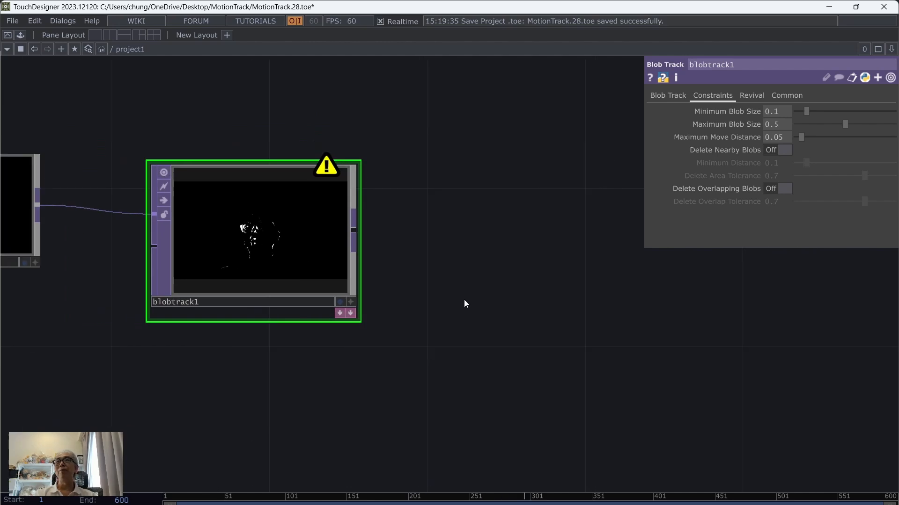
pyautogui.moveTo(507, 320); pyautogui.dragTo(588, 300)
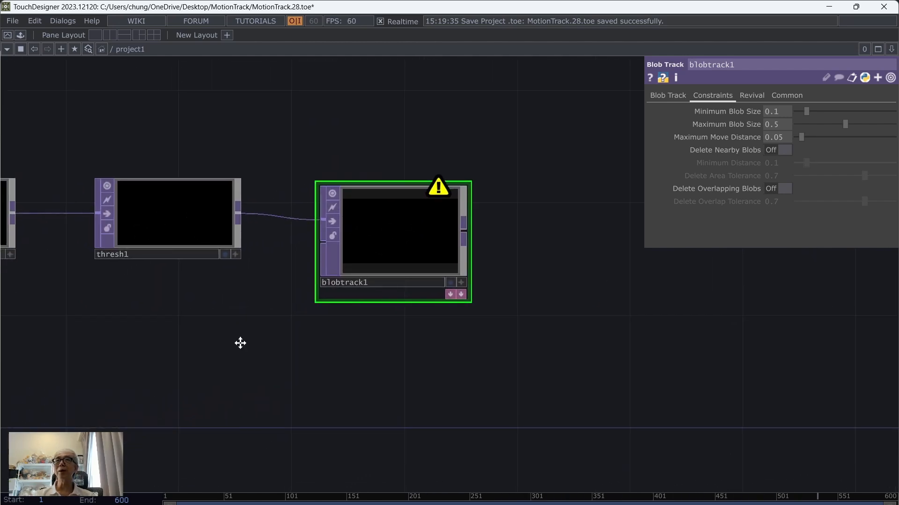
pyautogui.moveTo(240, 343); pyautogui.dragTo(240, 309)
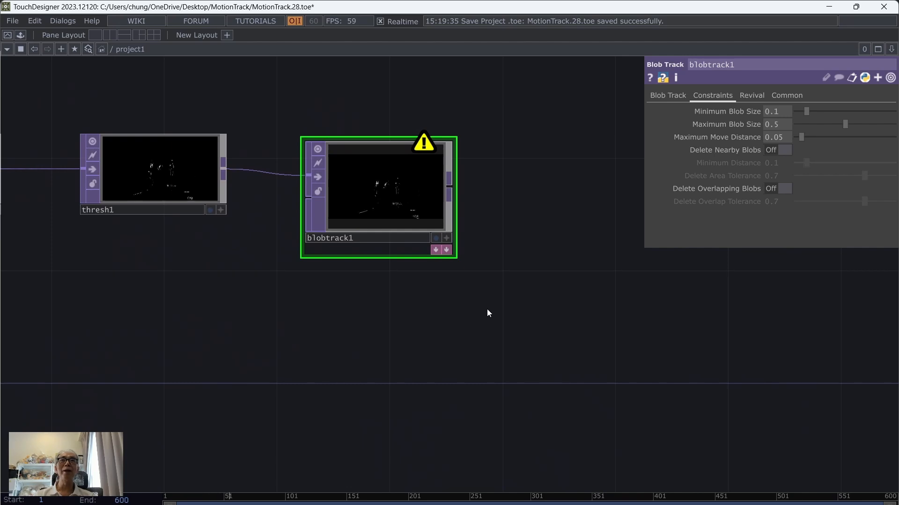
pyautogui.click(456, 138)
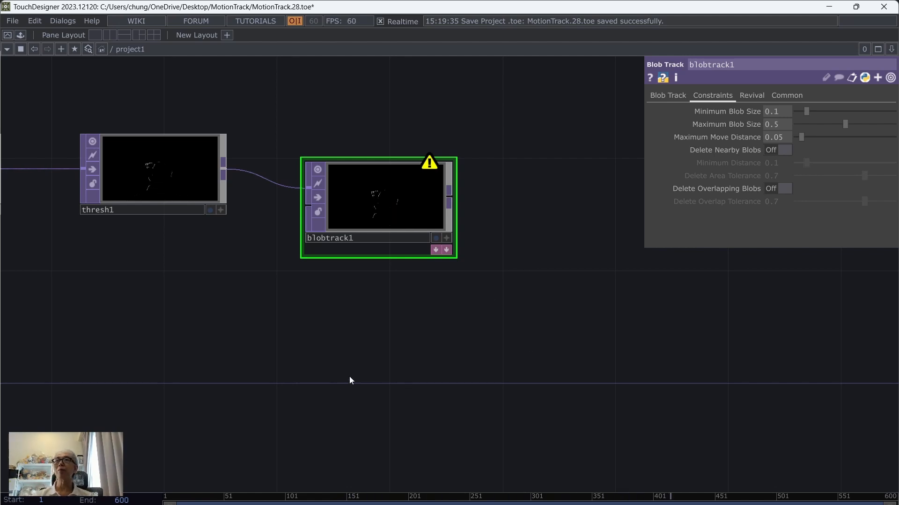
# Step: Save the MotionTrack project with the configured and resized Blob Track node
pyautogui.scroll(3, 383, 367)
pyautogui.moveTo(307, 348); pyautogui.dragTo(407, 430)
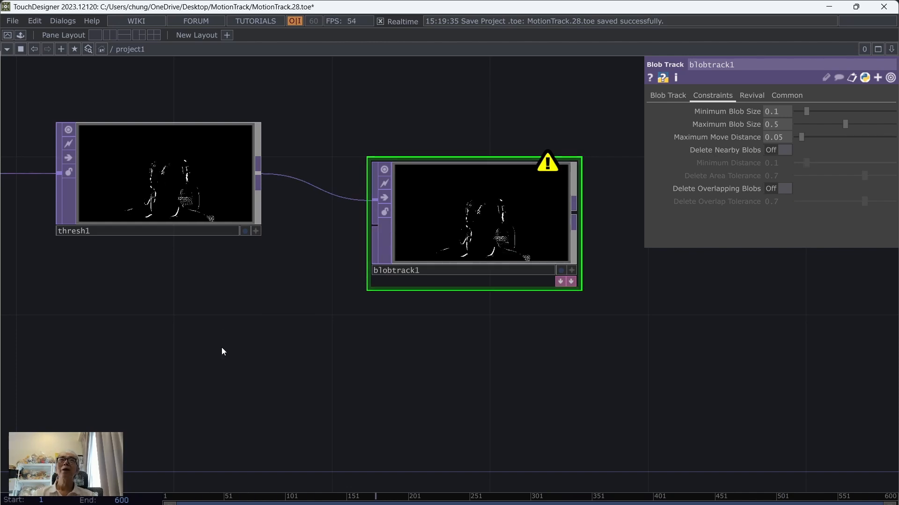
pyautogui.click(13, 21)
pyautogui.click(24, 83)
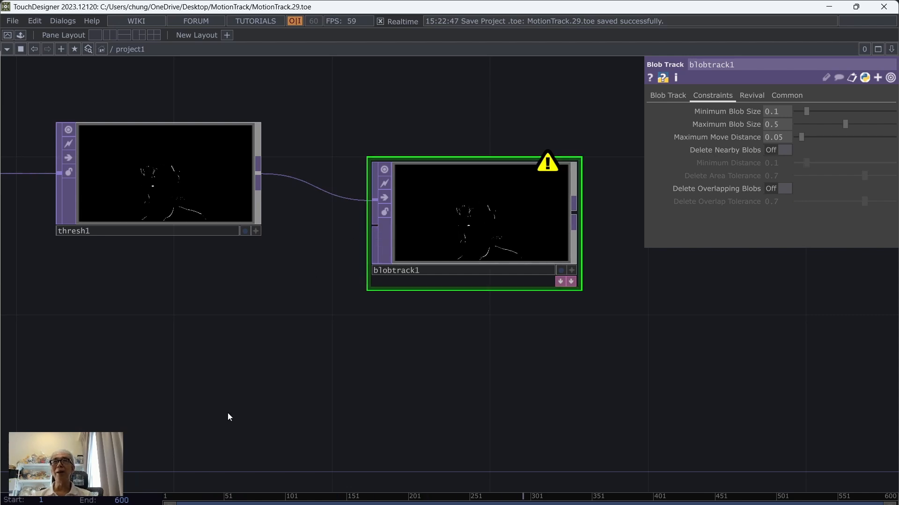
# Step: Add a Constant TOP below thresh1 and set its Color to black
pyautogui.press('Tab')
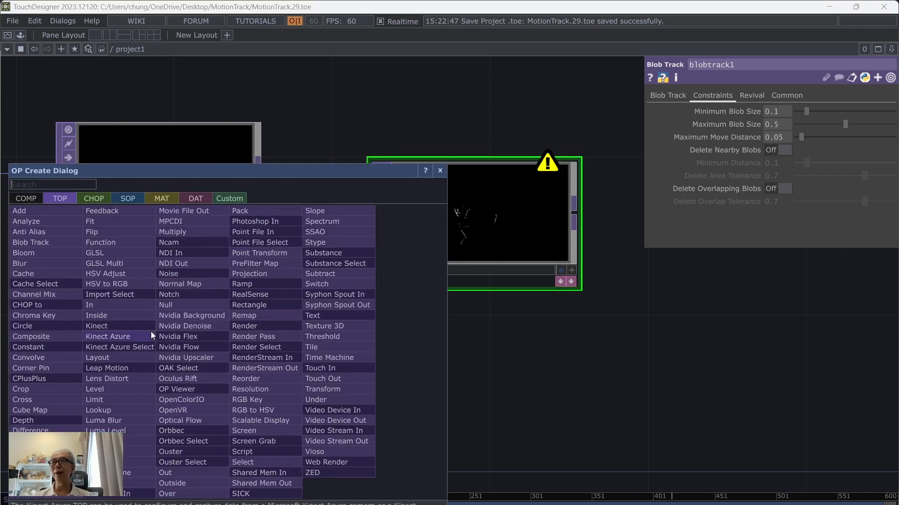
pyautogui.click(50, 347)
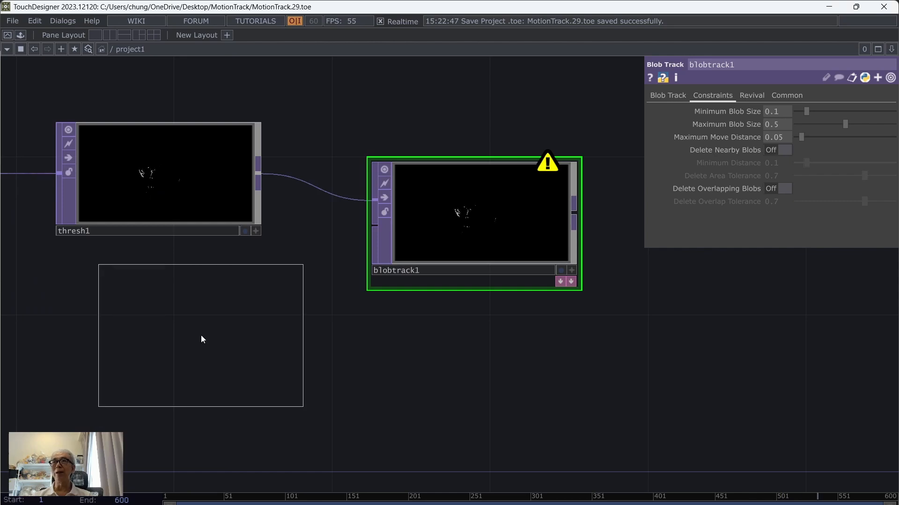
pyautogui.click(170, 360)
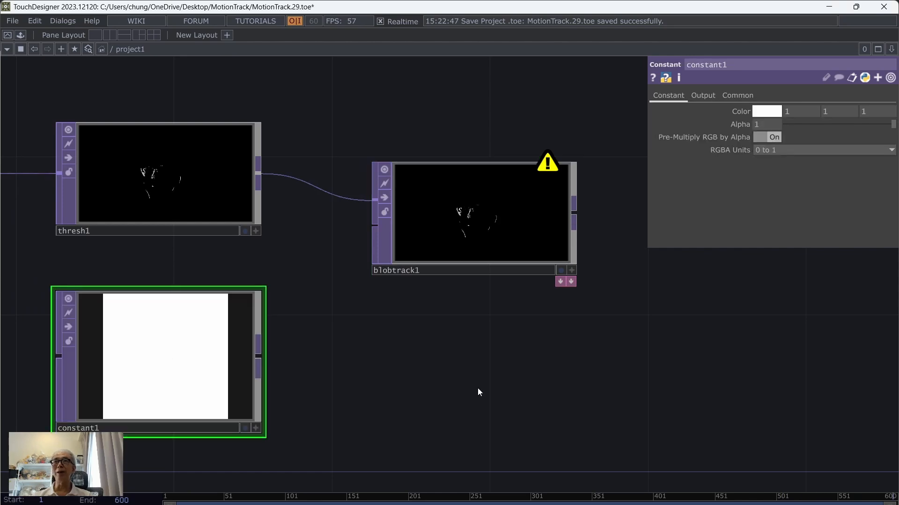
pyautogui.click(767, 111)
pyautogui.click(775, 122)
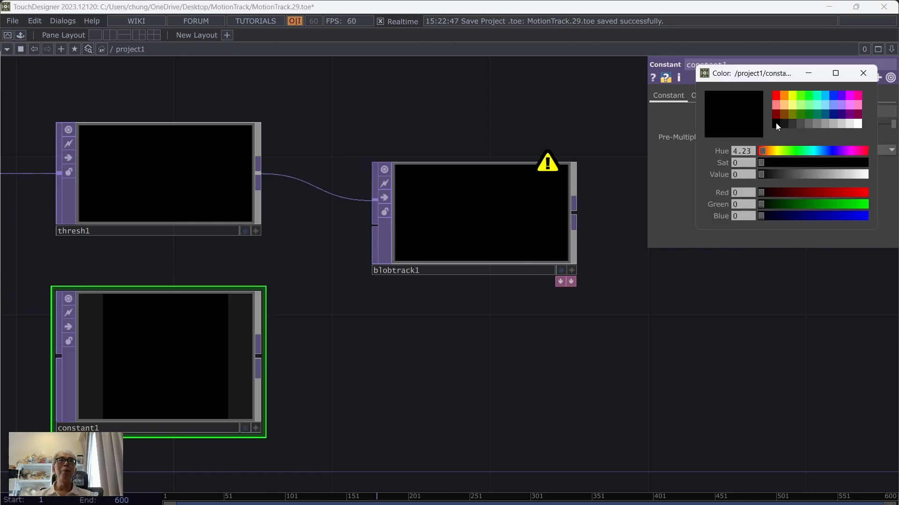
pyautogui.click(864, 71)
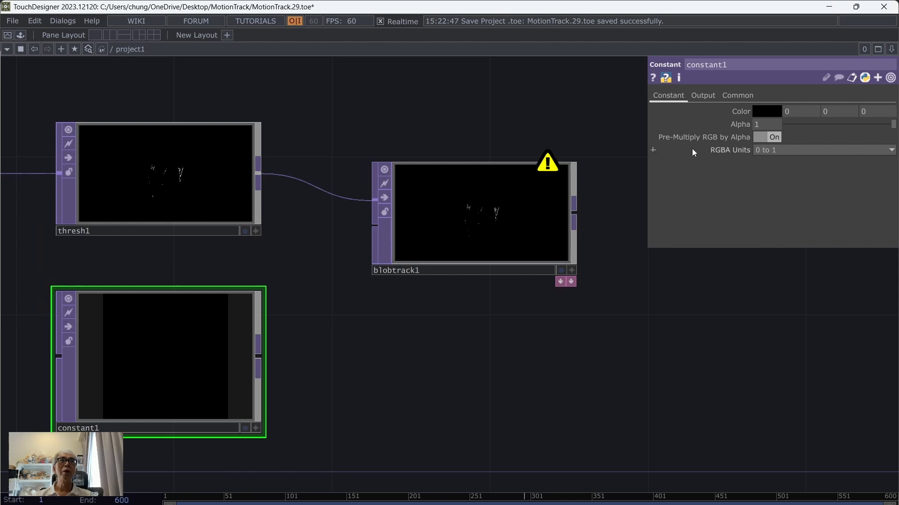
# Step: Set constant1's Output Resolution to Custom Resolution with a size of 640 by 360
pyautogui.click(742, 94)
pyautogui.click(799, 111)
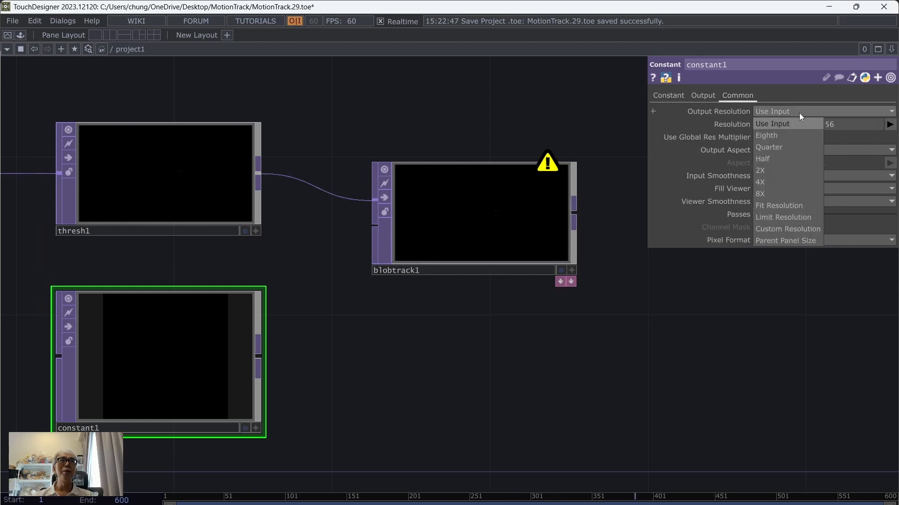
pyautogui.click(790, 230)
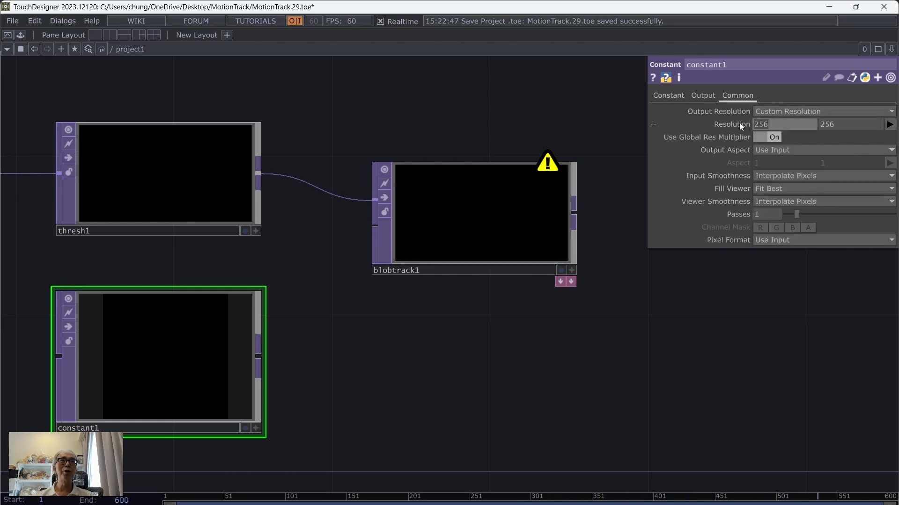
pyautogui.write('640')
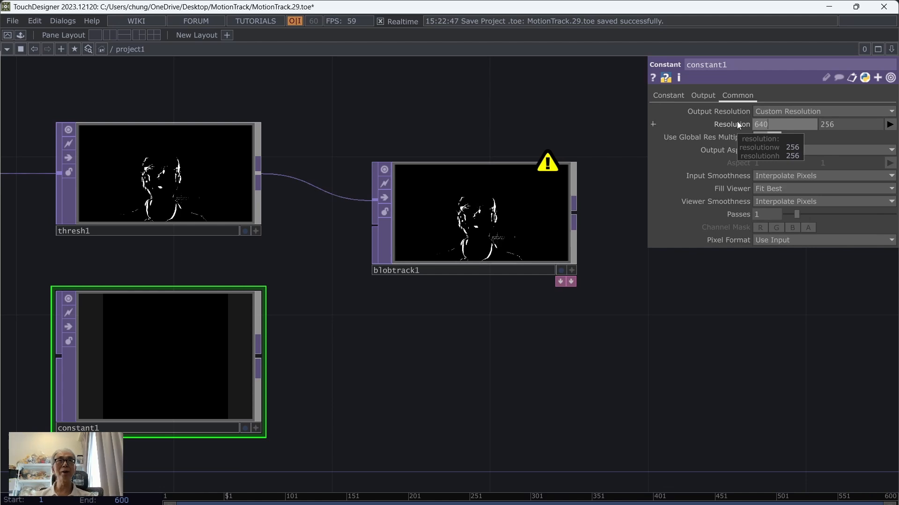
pyautogui.moveTo(859, 125); pyautogui.dragTo(792, 117)
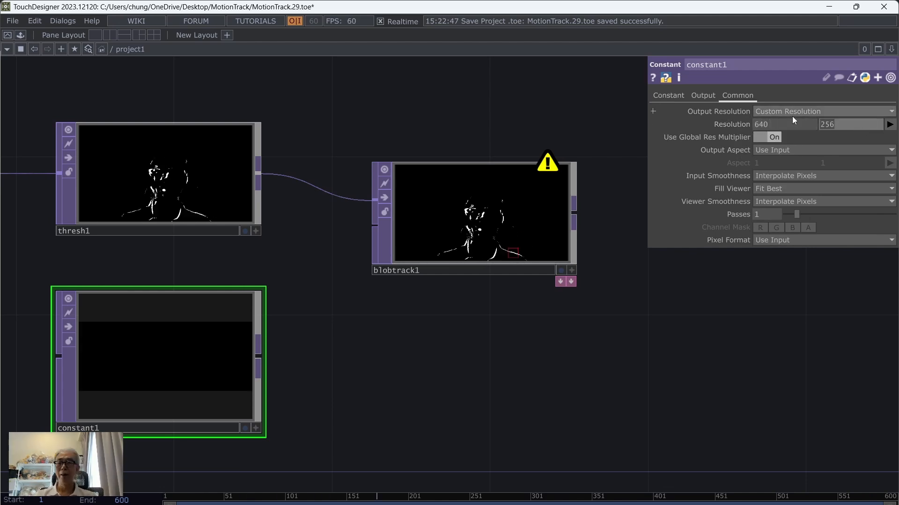
pyautogui.write('360')
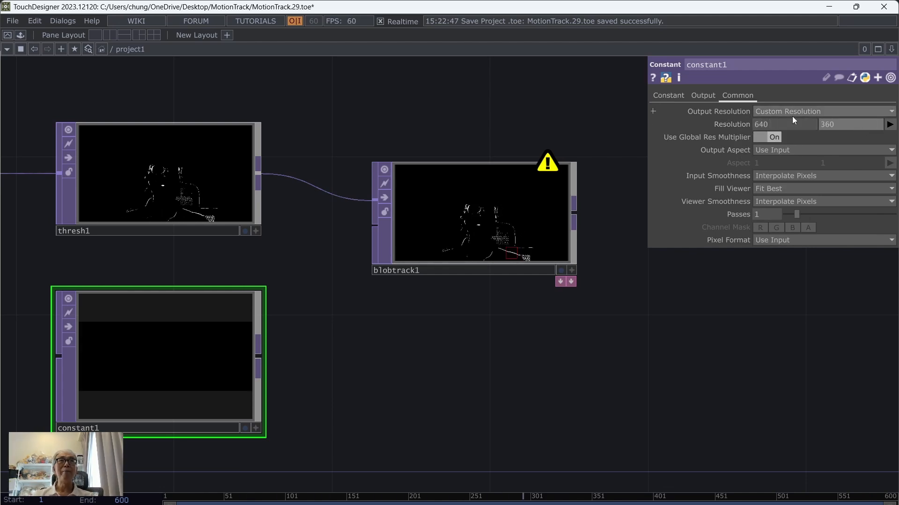
pyautogui.press('Return')
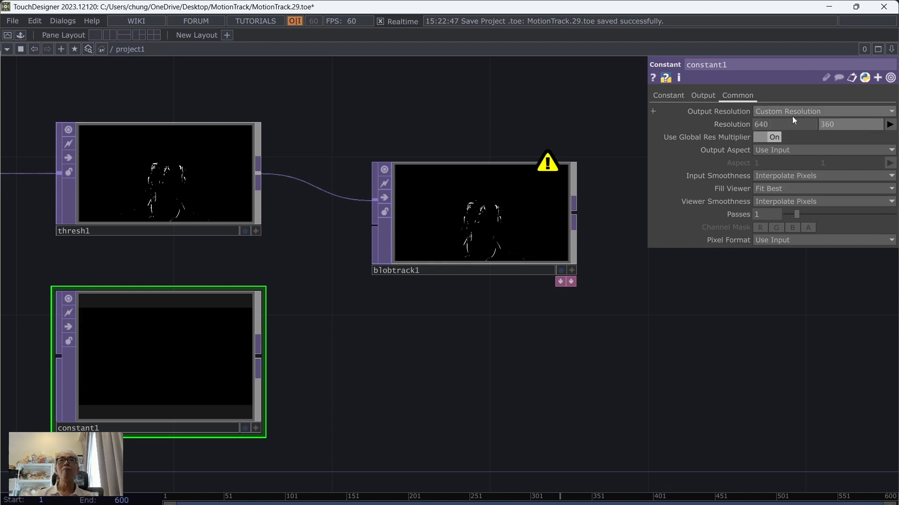
# Step: Shrink the constant1 node to fit its image and connect its output to blobtrack1's second input
pyautogui.click(264, 289)
pyautogui.moveTo(266, 369); pyautogui.dragTo(380, 223)
pyautogui.moveTo(194, 347); pyautogui.dragTo(196, 308)
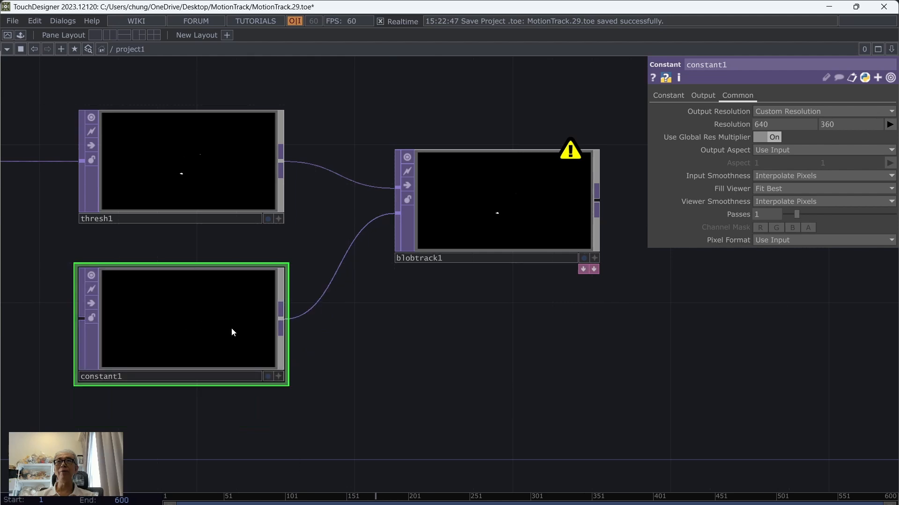
pyautogui.moveTo(361, 353); pyautogui.dragTo(335, 406)
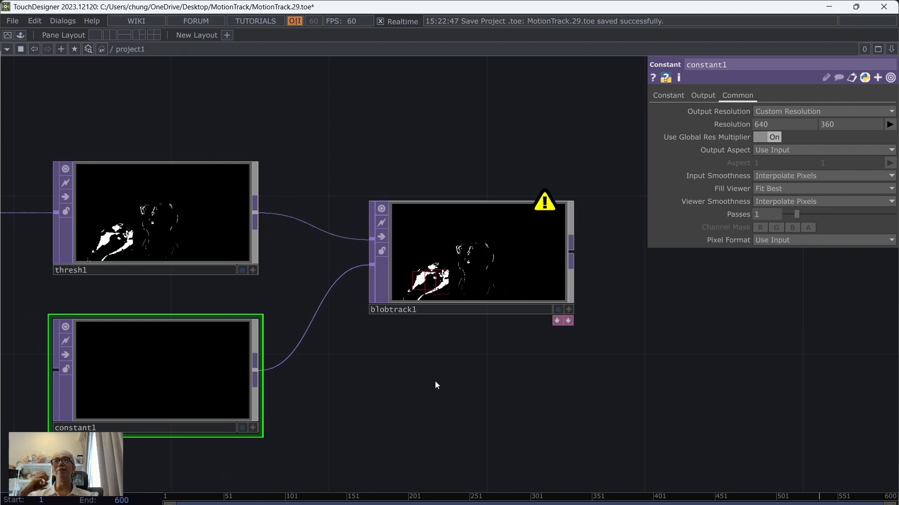
# Step: Select blobtrack1 and save the project with the constant background connected
pyautogui.click(469, 263)
pyautogui.click(14, 21)
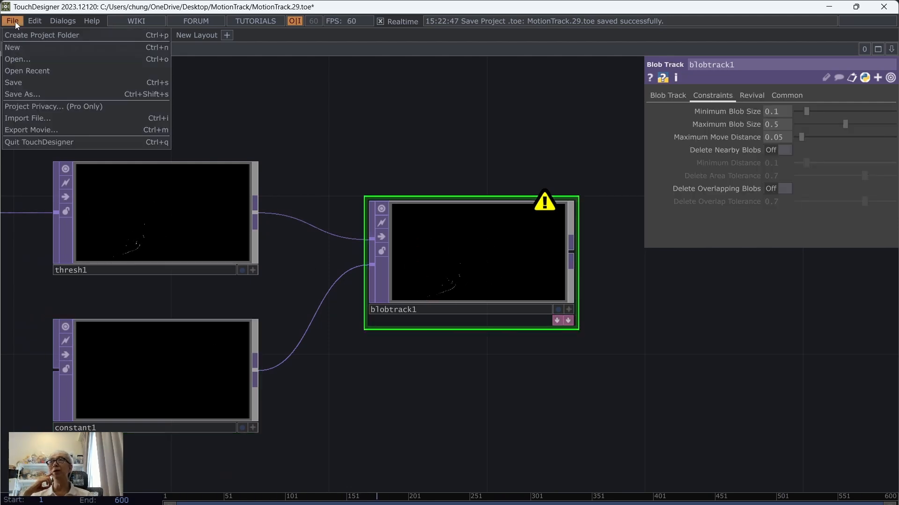
pyautogui.click(37, 83)
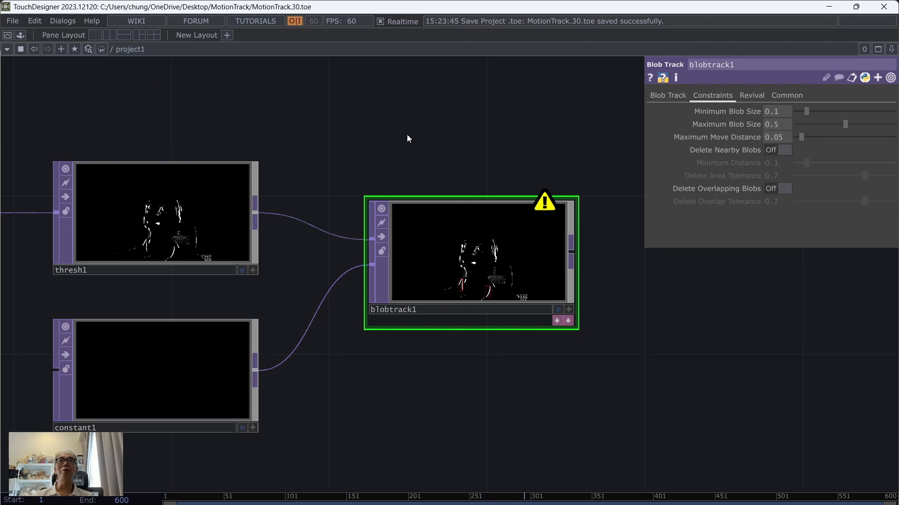
# Step: Add an Info CHOP to the network directly below blobtrack1
pyautogui.scroll(-5, 613, 315)
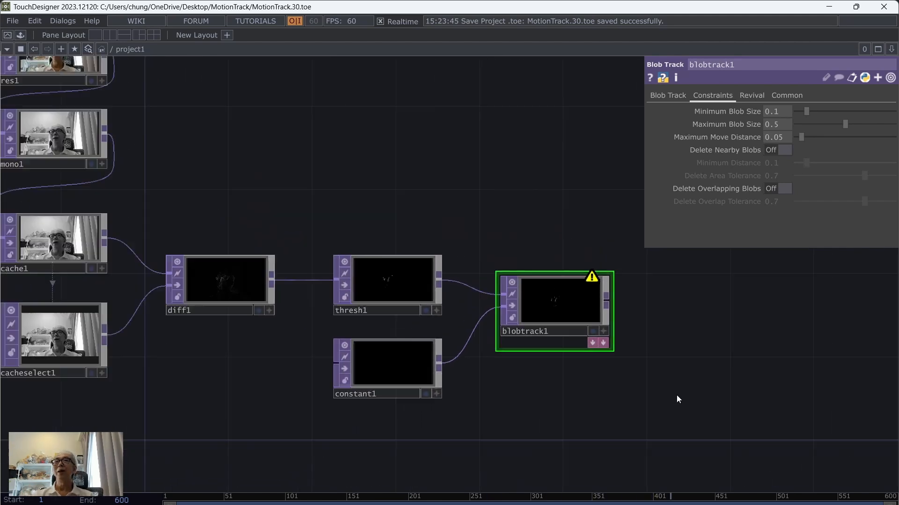
pyautogui.moveTo(702, 425); pyautogui.dragTo(405, 355)
pyautogui.press('p')
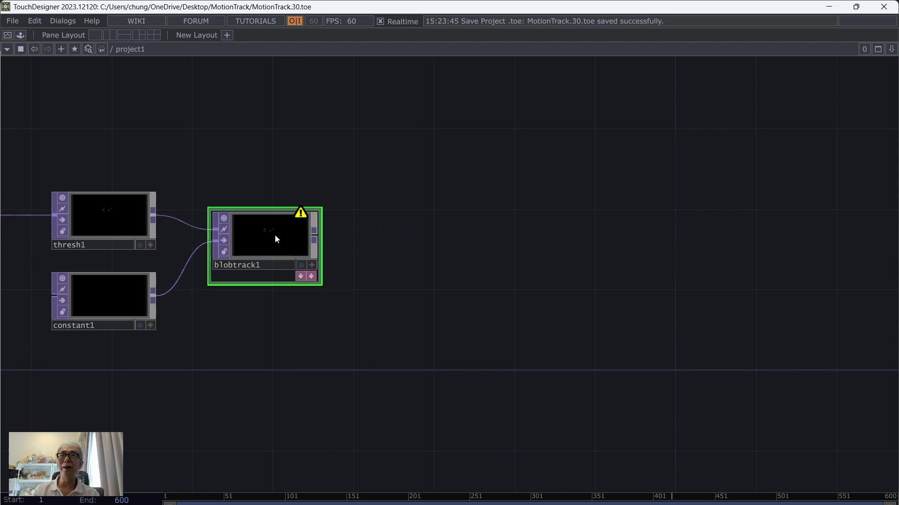
pyautogui.scroll(4, 275, 238)
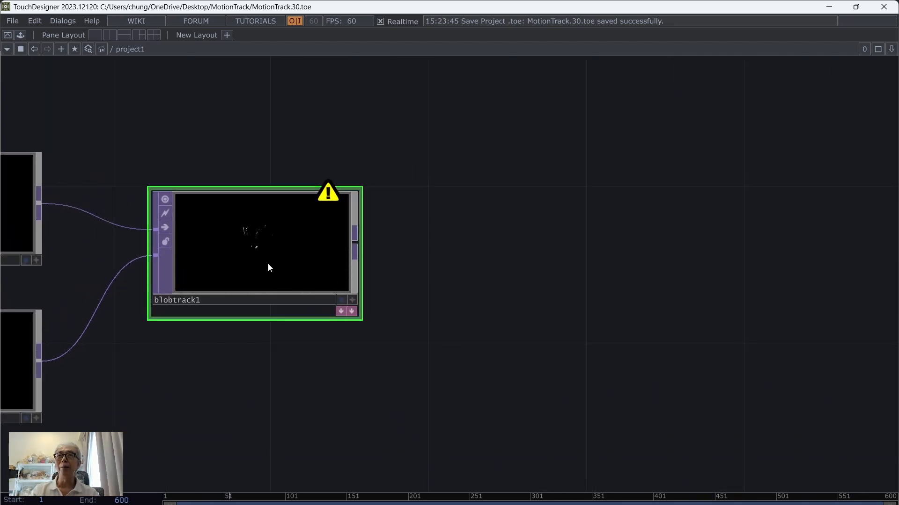
pyautogui.press('Tab')
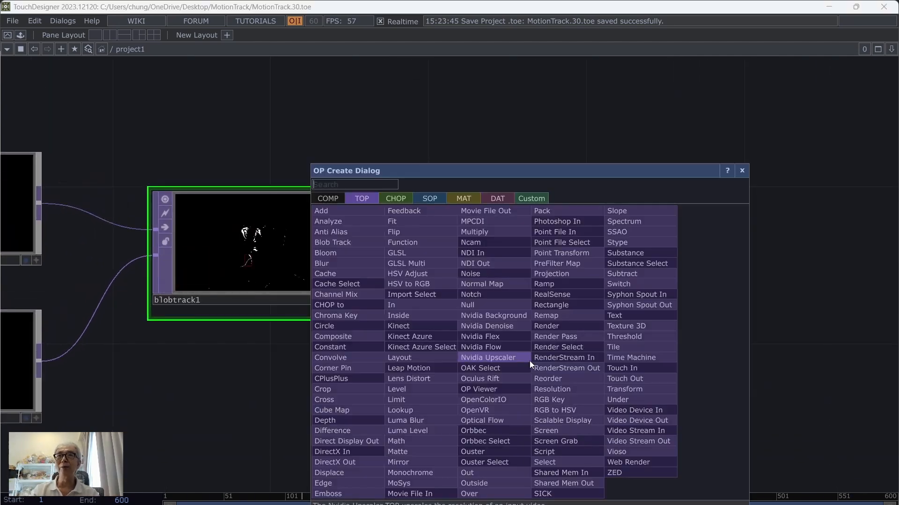
pyautogui.click(394, 197)
pyautogui.click(487, 198)
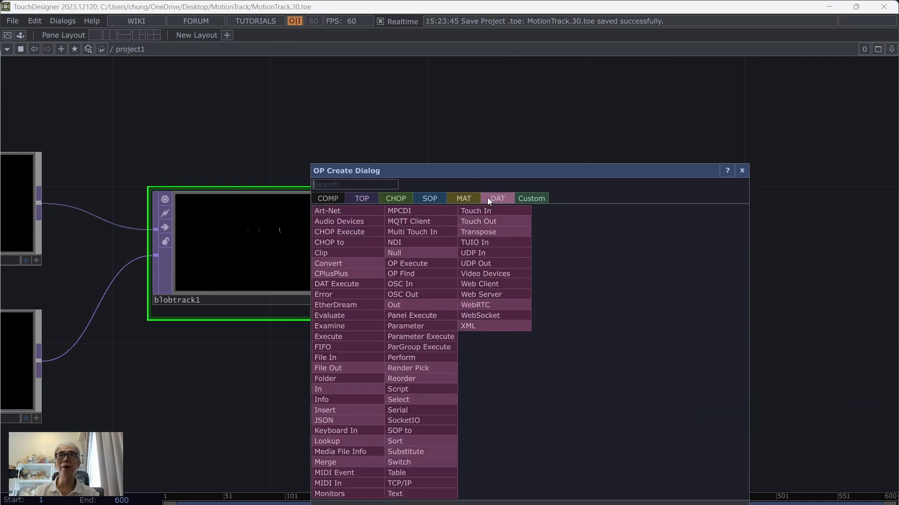
pyautogui.click(384, 200)
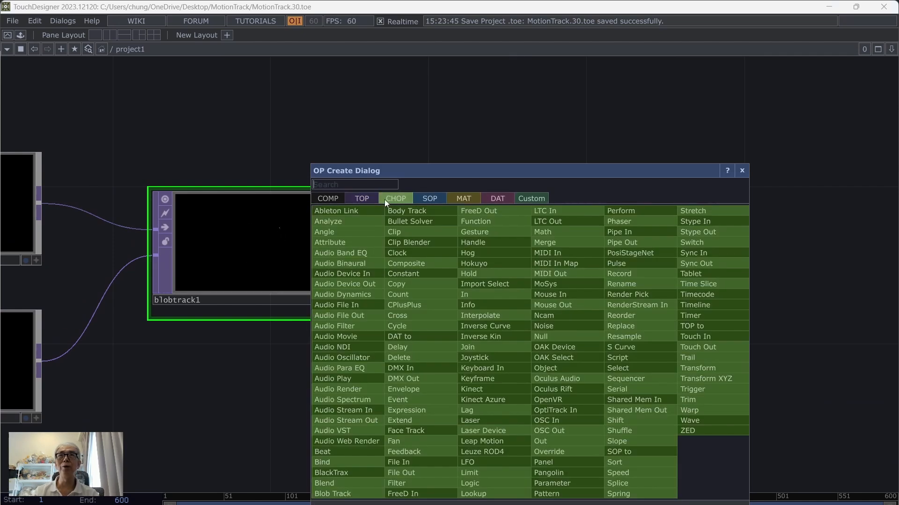
pyautogui.click(482, 306)
pyautogui.click(262, 430)
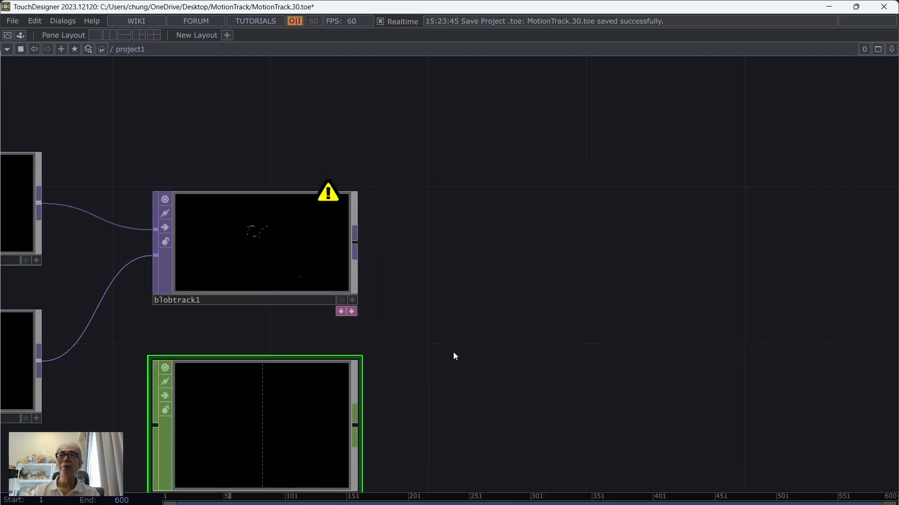
# Step: Link blobtrack1 to info1 as its source operator and examine the blob channels it reports
pyautogui.moveTo(453, 356); pyautogui.dragTo(450, 225)
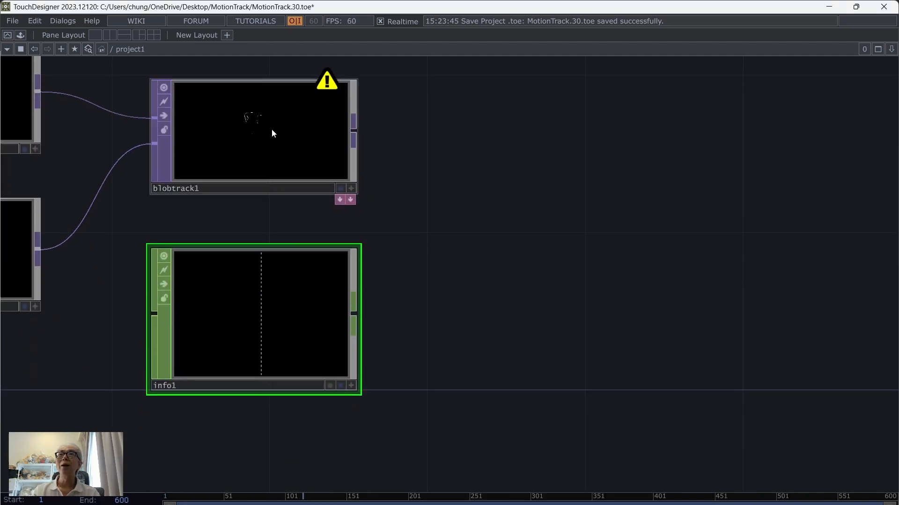
pyautogui.click(270, 295)
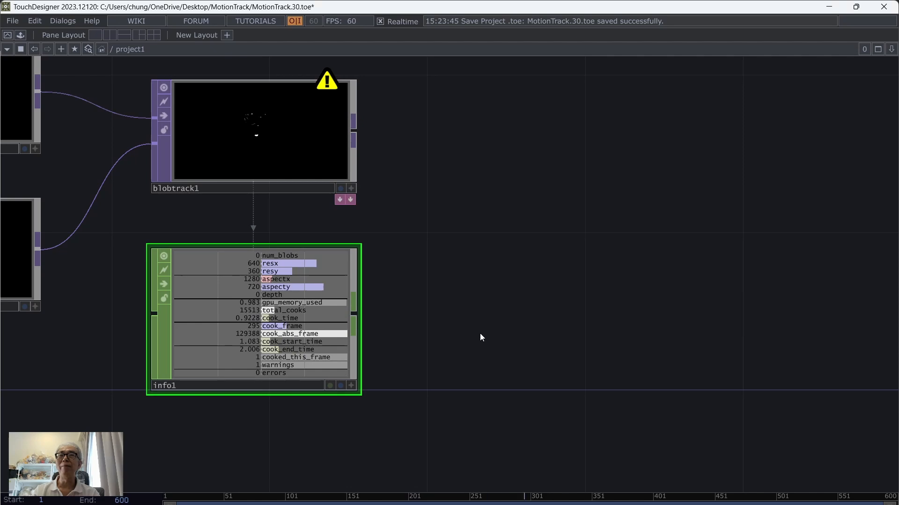
pyautogui.scroll(3, 480, 337)
pyautogui.moveTo(458, 287); pyautogui.dragTo(500, 335)
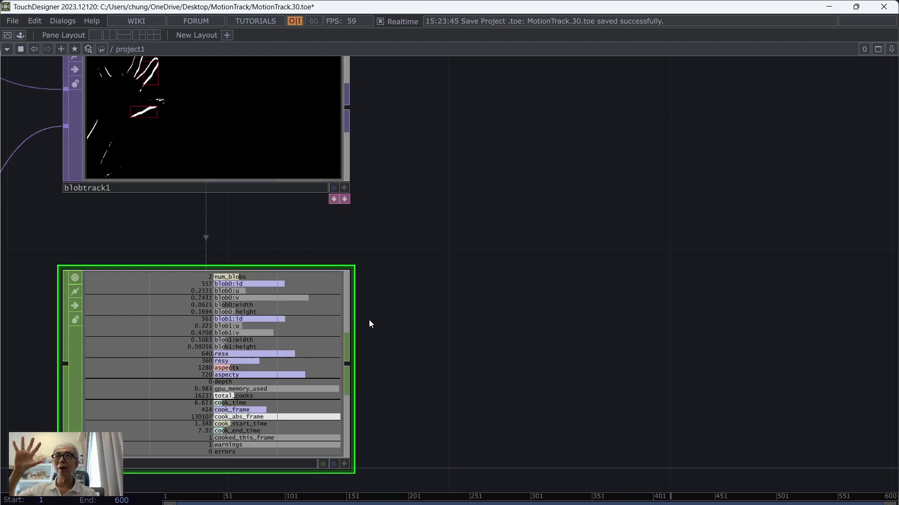
pyautogui.scroll(3, 466, 338)
pyautogui.moveTo(397, 332); pyautogui.dragTo(550, 345)
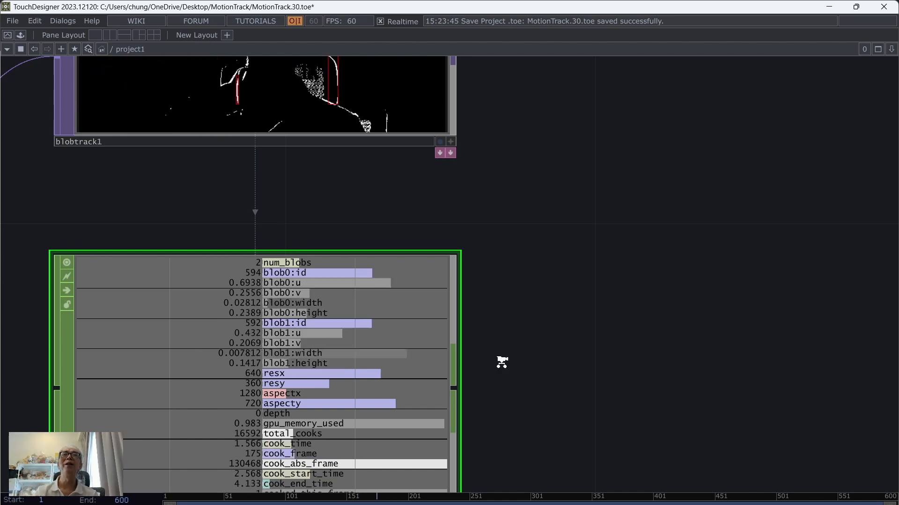
# Step: Add a Select CHOP to info1's output, placed beside it
pyautogui.scroll(-6, 500, 361)
pyautogui.moveTo(571, 380); pyautogui.dragTo(372, 291)
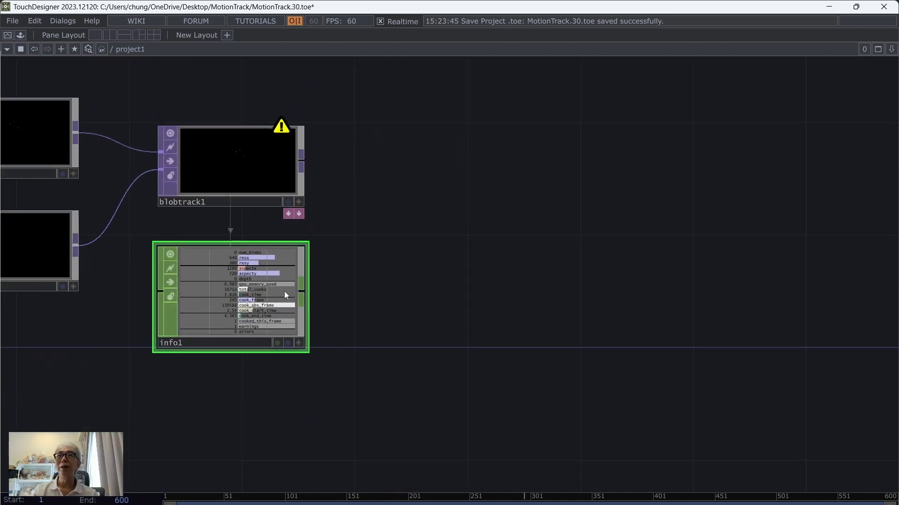
pyautogui.rightClick(308, 294)
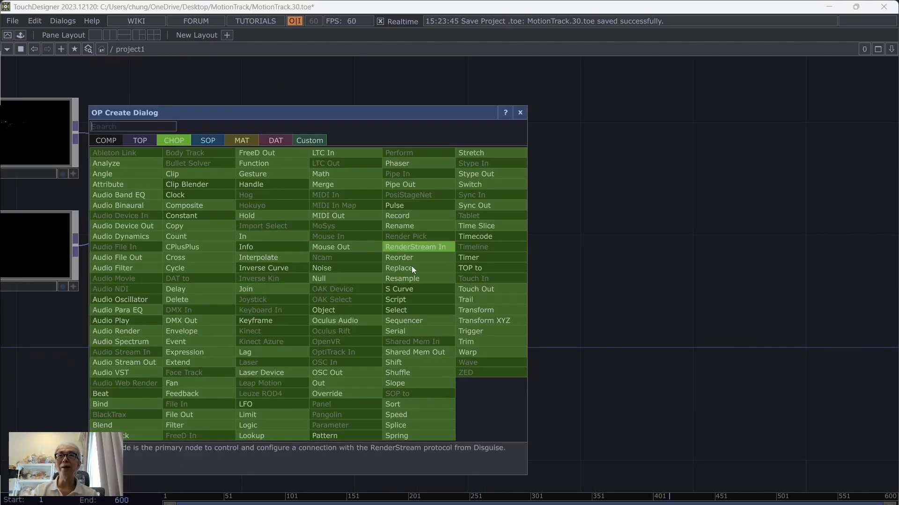
pyautogui.click(401, 310)
pyautogui.click(425, 294)
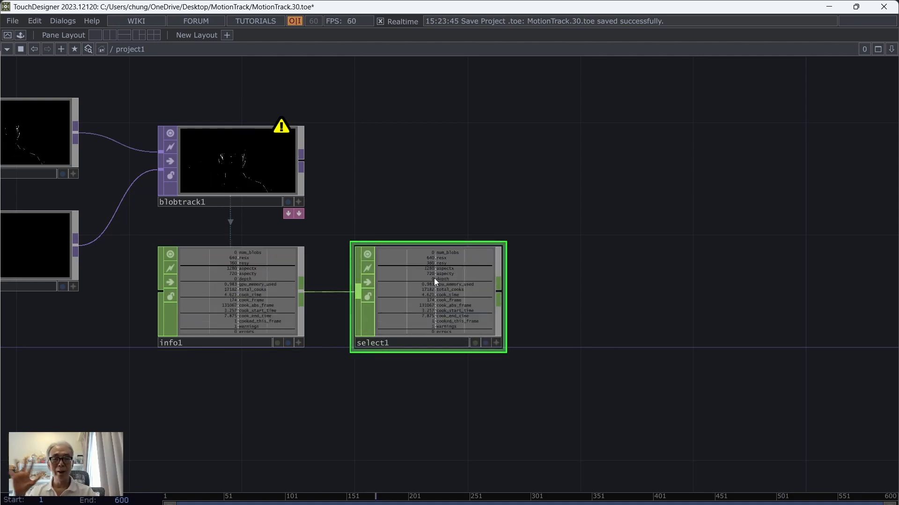
# Step: Set select1's Channel Names to blob0:u and blob0:v
pyautogui.press('p')
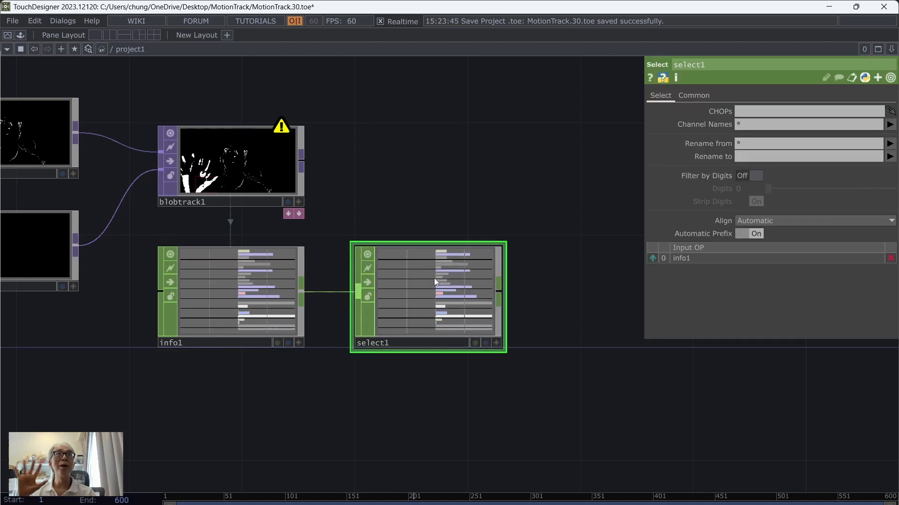
pyautogui.click(889, 125)
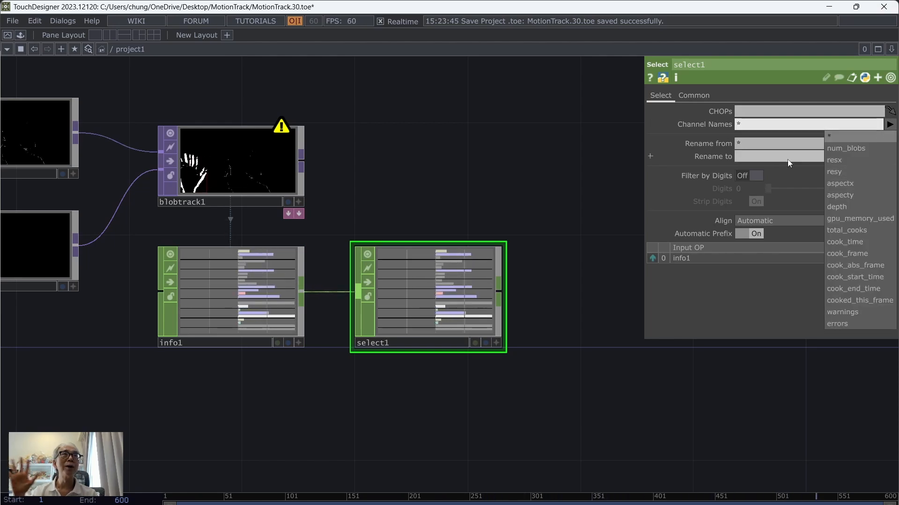
pyautogui.click(537, 156)
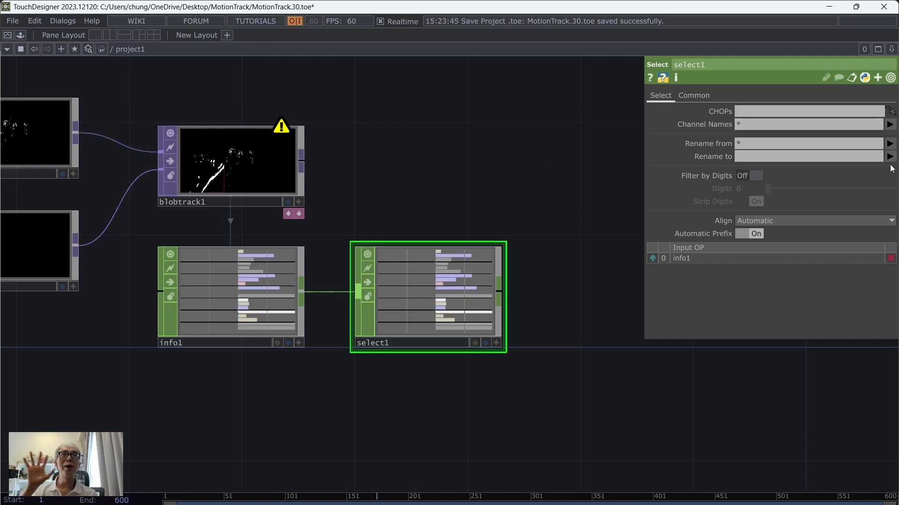
pyautogui.click(890, 124)
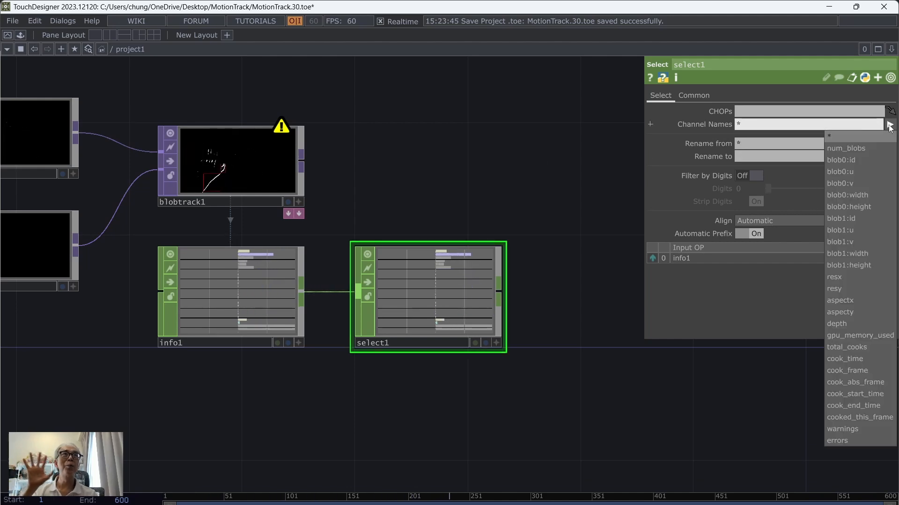
pyautogui.click(846, 172)
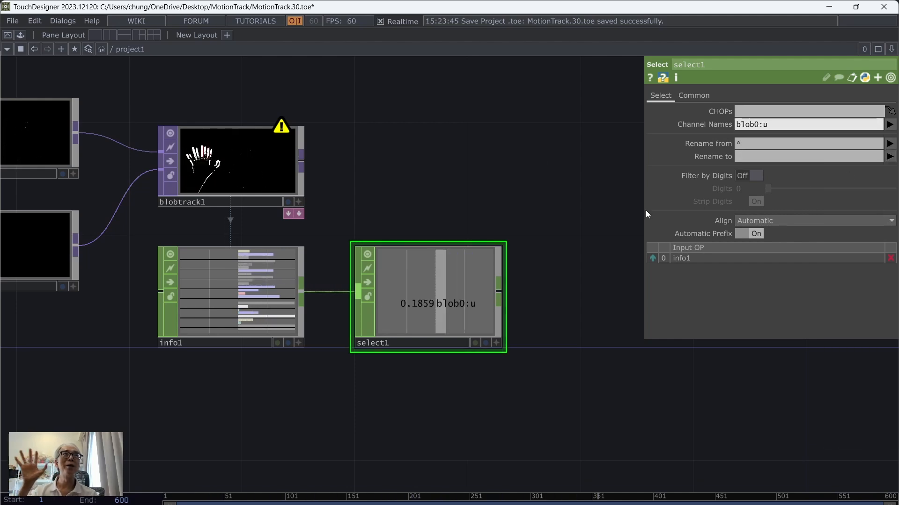
pyautogui.click(889, 125)
pyautogui.click(837, 184)
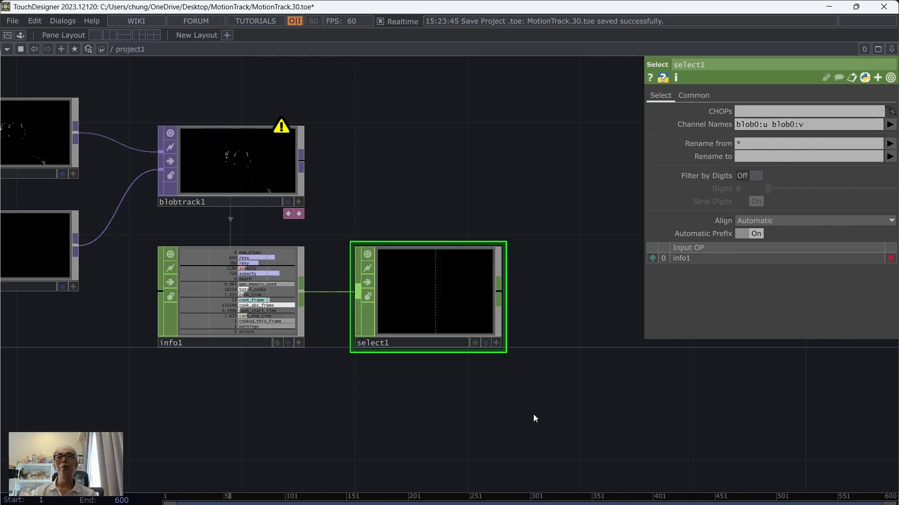
# Step: Rename select1's two channels to tx and ty, and save the project
pyautogui.moveTo(534, 415); pyautogui.dragTo(428, 377)
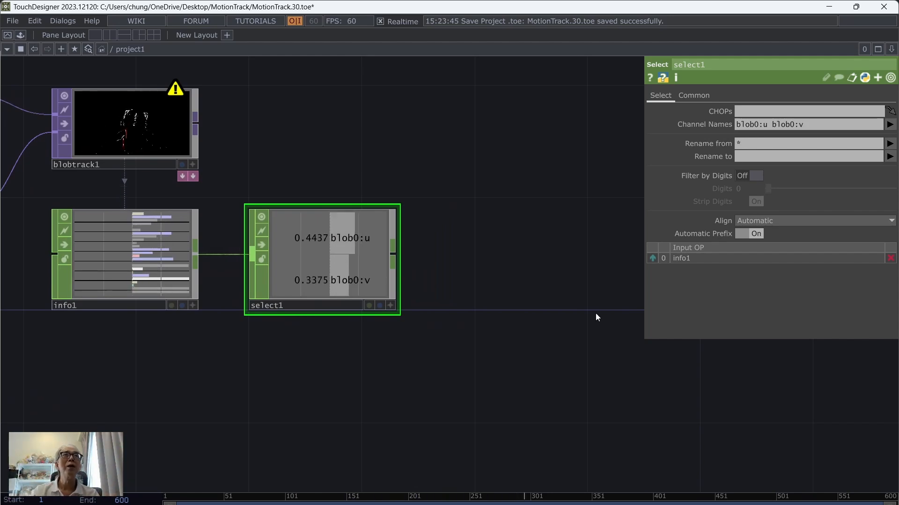
pyautogui.click(765, 160)
pyautogui.write('tx ty')
pyautogui.press('Return')
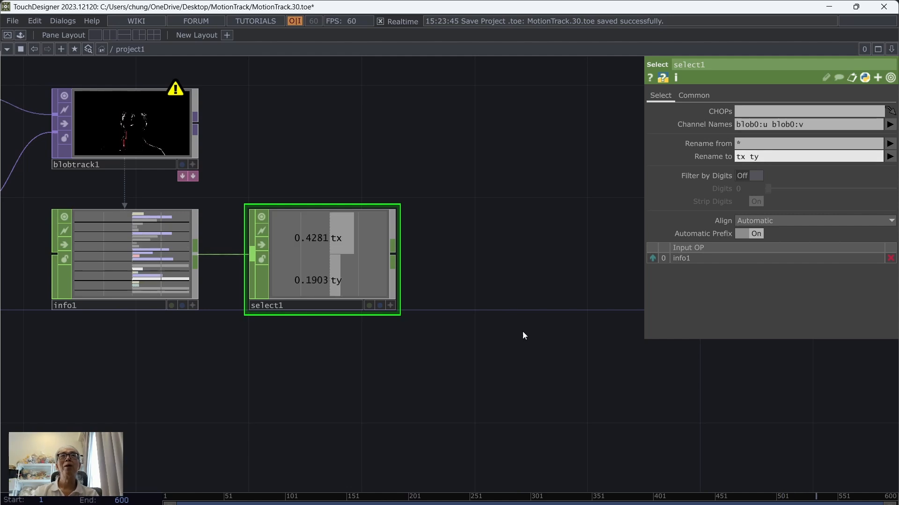
pyautogui.click(11, 21)
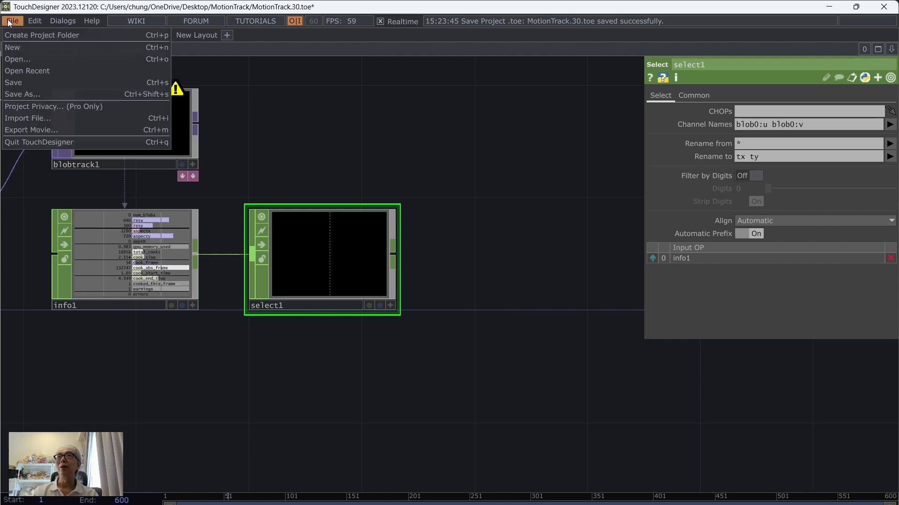
pyautogui.click(38, 85)
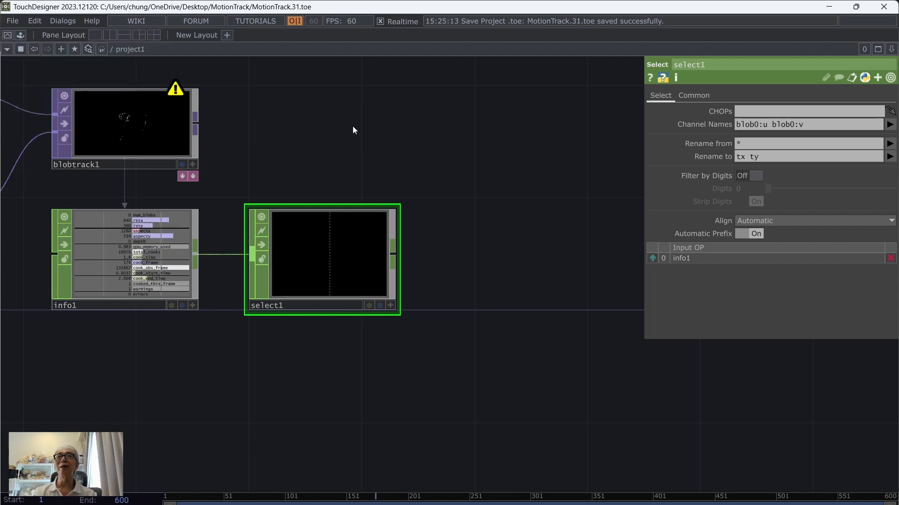
# Step: Examine how select1's tx and ty values respond to movement in front of the webcam
pyautogui.moveTo(352, 130); pyautogui.dragTo(342, 147)
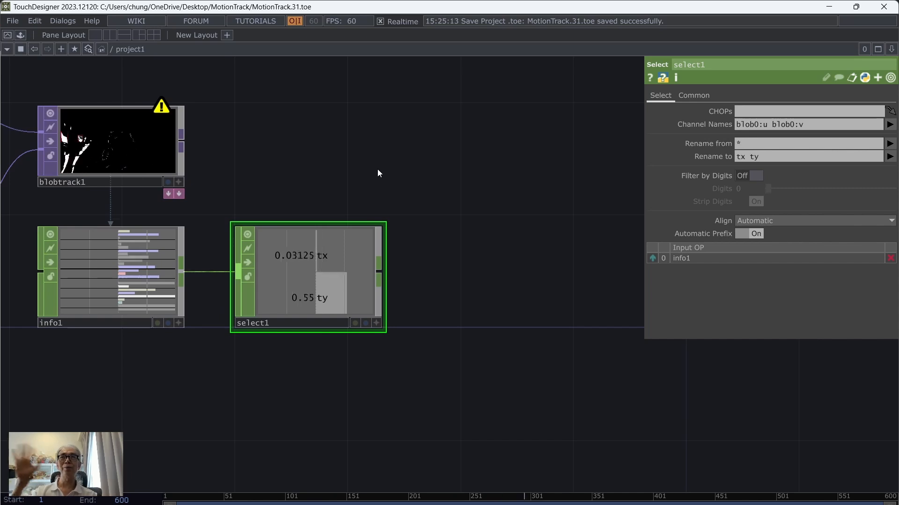
pyautogui.moveTo(421, 185); pyautogui.dragTo(458, 169)
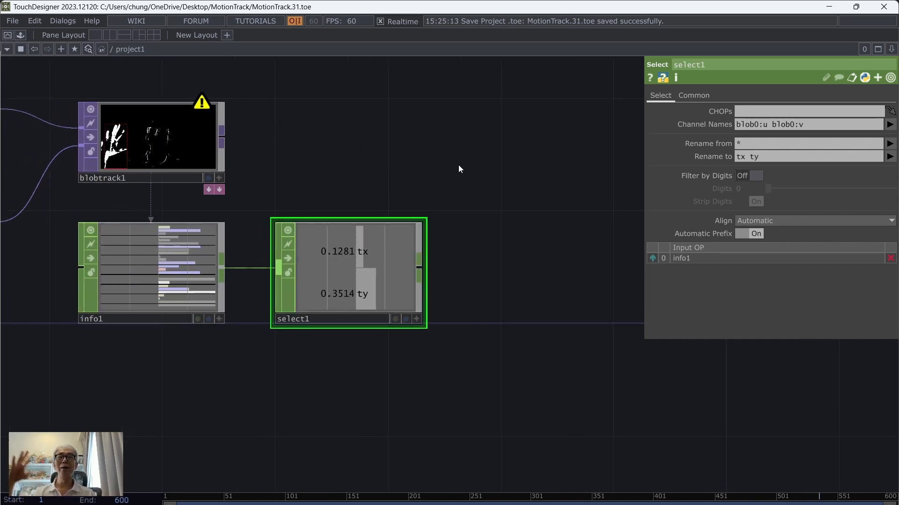
pyautogui.scroll(2, 458, 166)
pyautogui.scroll(1, 459, 165)
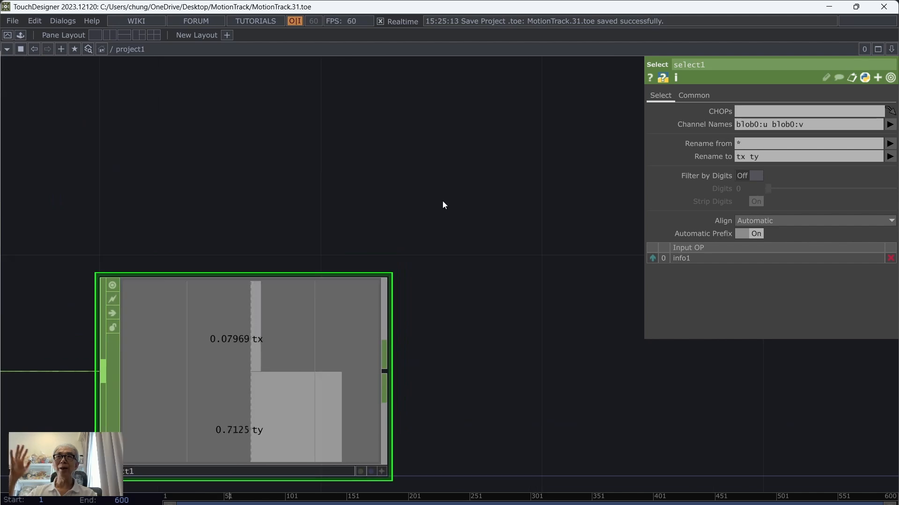
pyautogui.moveTo(443, 202); pyautogui.dragTo(511, 177)
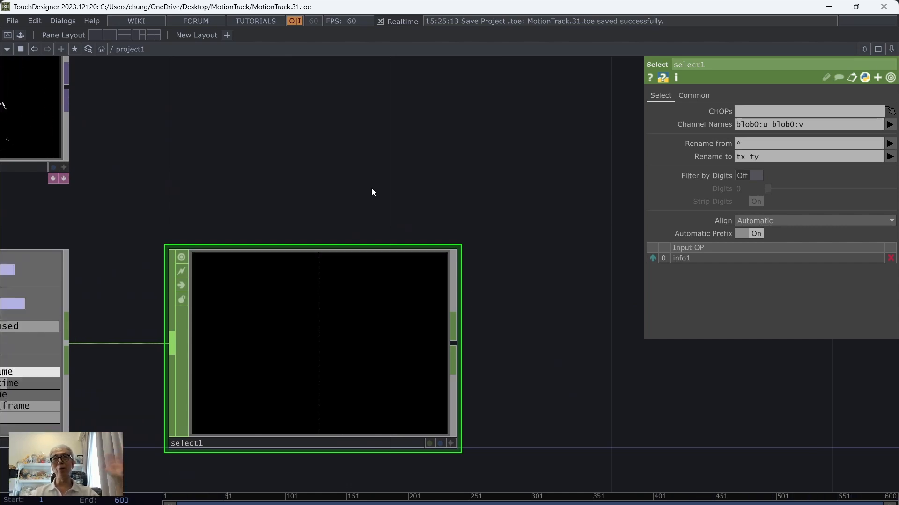
pyautogui.scroll(-1, 371, 191)
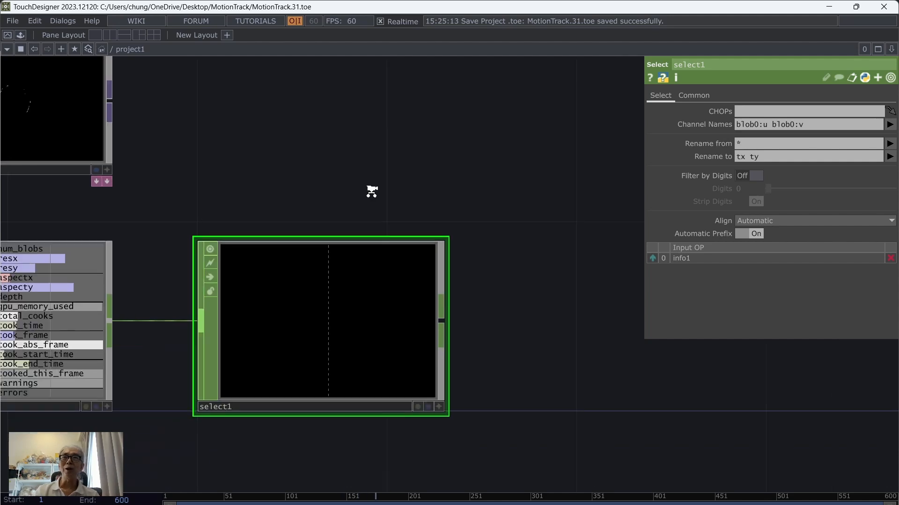
pyautogui.scroll(-2, 371, 191)
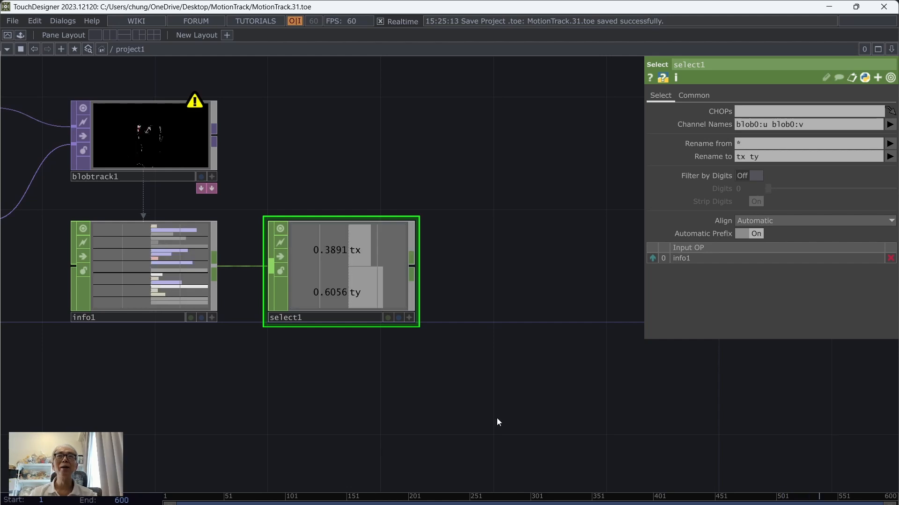
# Step: Hide the parameters and add a Feedback CHOP beside select1
pyautogui.scroll(-2, 497, 422)
pyautogui.moveTo(506, 412); pyautogui.dragTo(378, 387, button='middle')
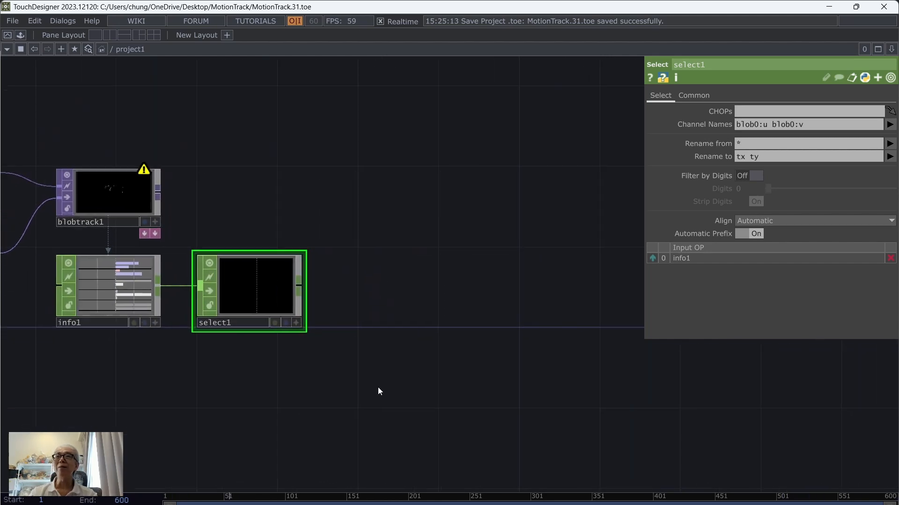
pyautogui.press('p')
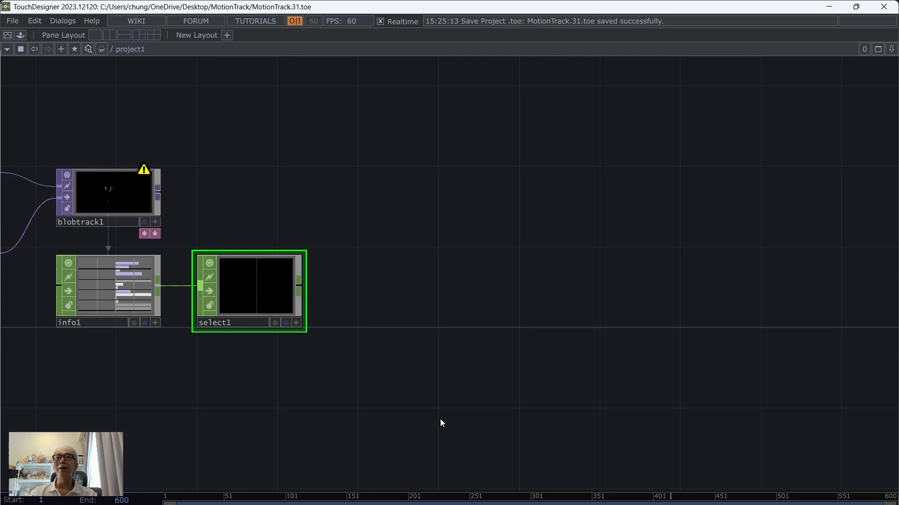
pyautogui.press('Tab')
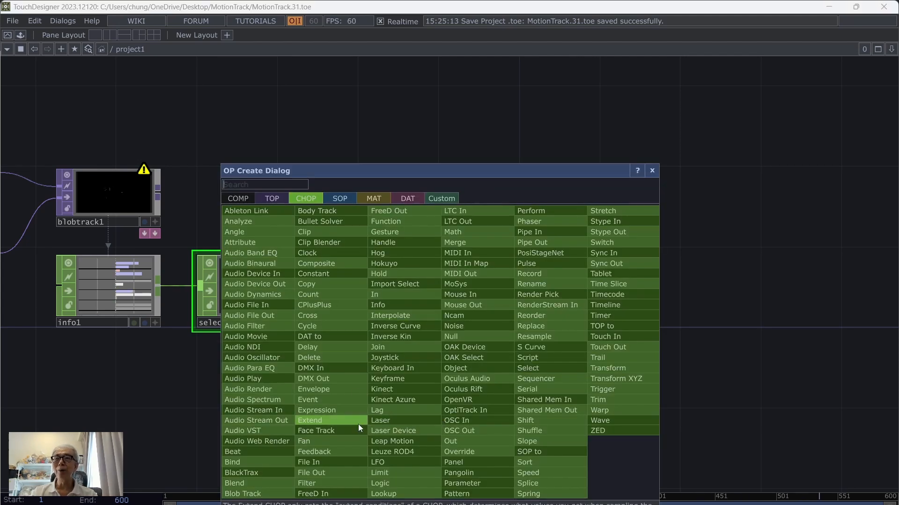
pyautogui.click(328, 451)
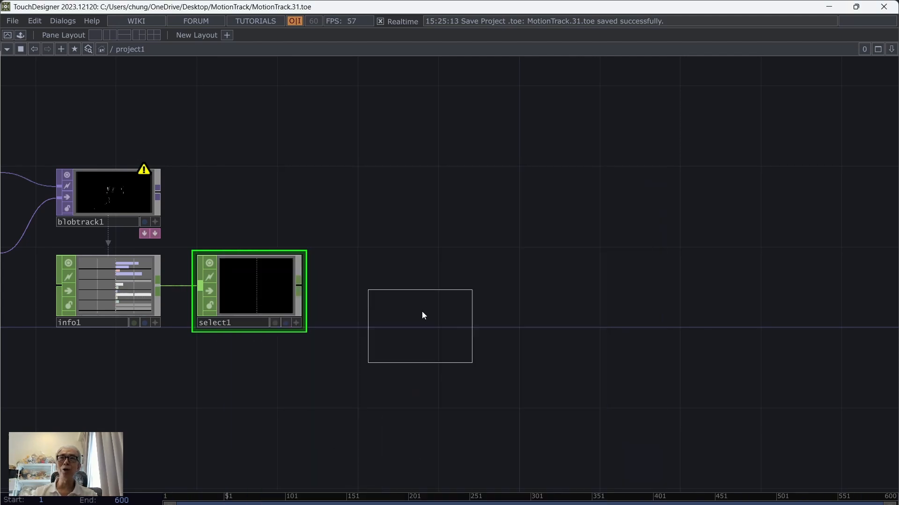
pyautogui.click(391, 291)
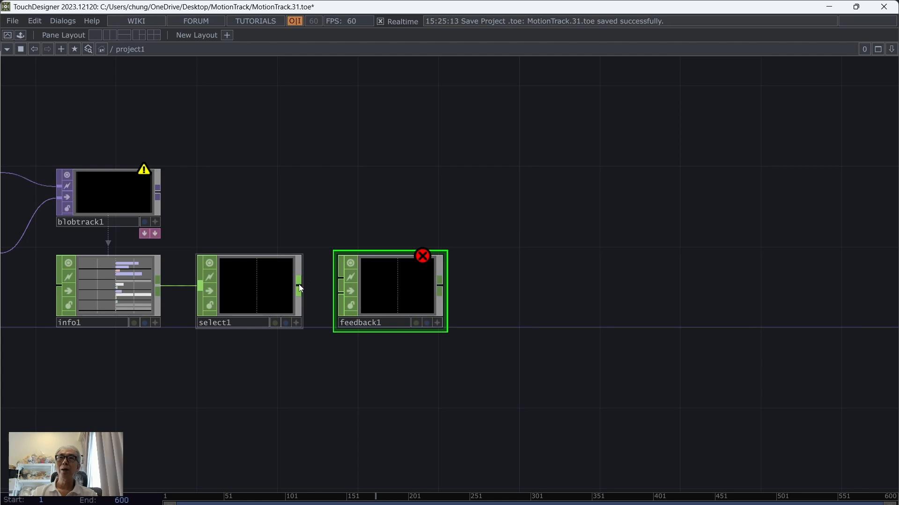
# Step: Wire select1 into feedback1's first input, spacing the nodes slightly apart, and add a Constant CHOP below select1
pyautogui.moveTo(299, 285); pyautogui.dragTo(340, 280)
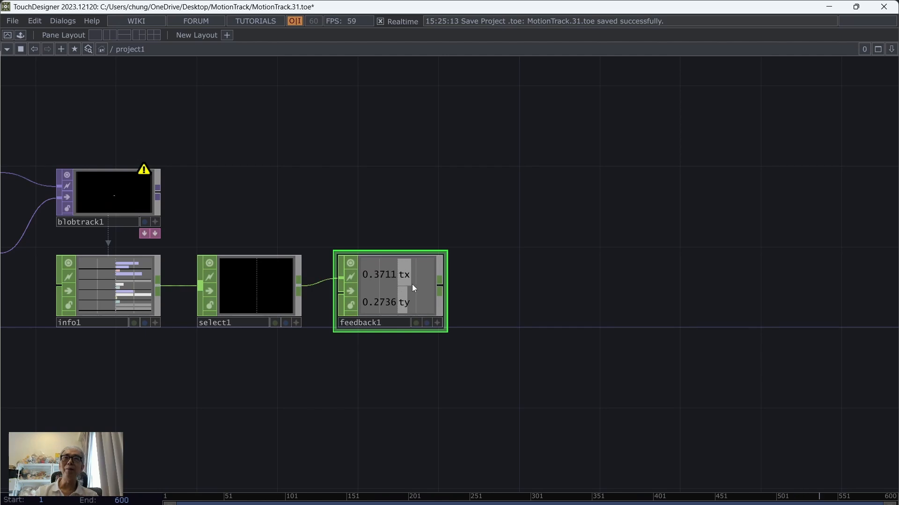
pyautogui.moveTo(411, 293); pyautogui.dragTo(431, 294)
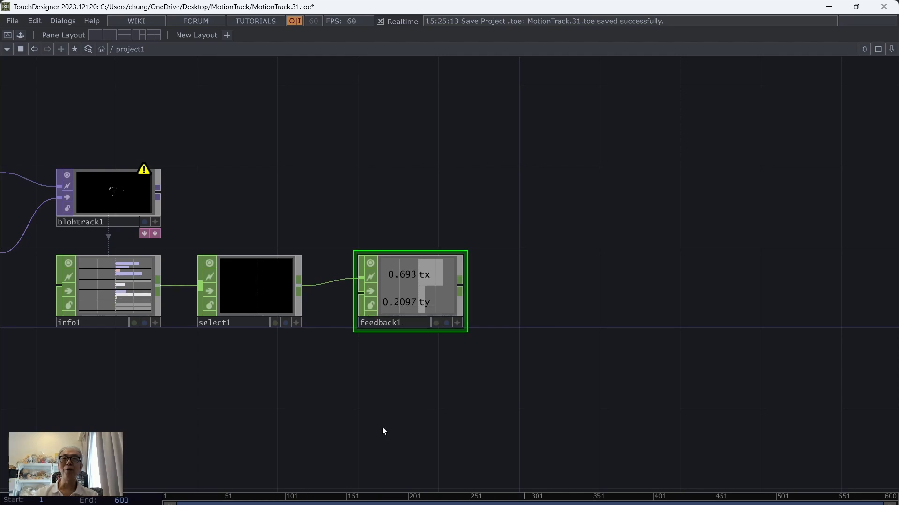
pyautogui.press('Tab')
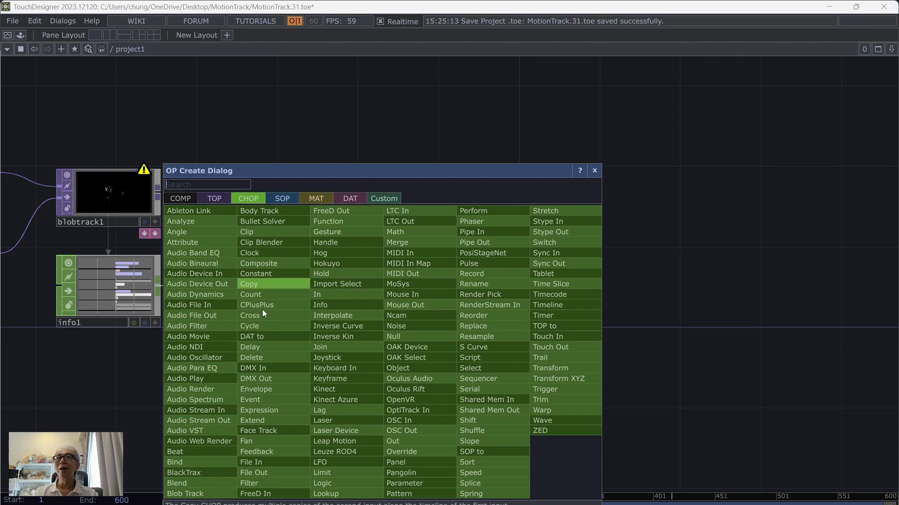
pyautogui.click(268, 271)
pyautogui.click(247, 384)
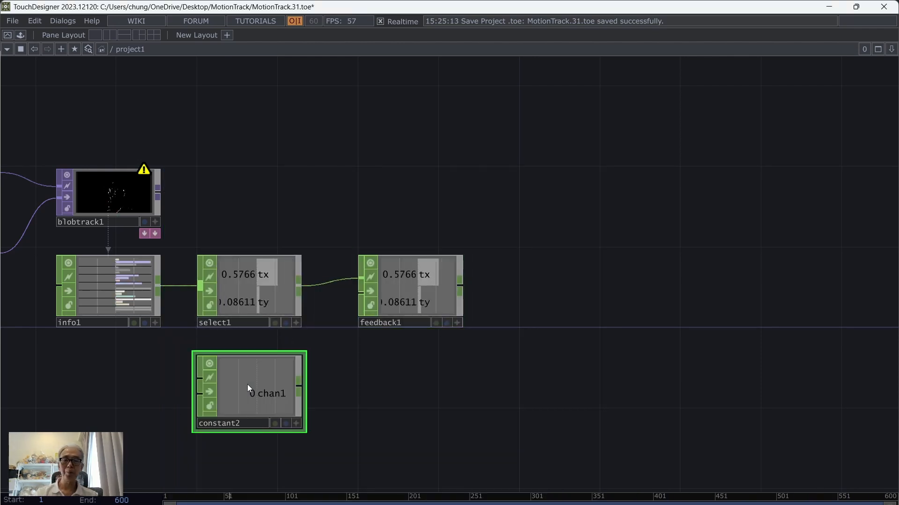
# Step: Give constant2 two channels named tx and ty
pyautogui.press('p')
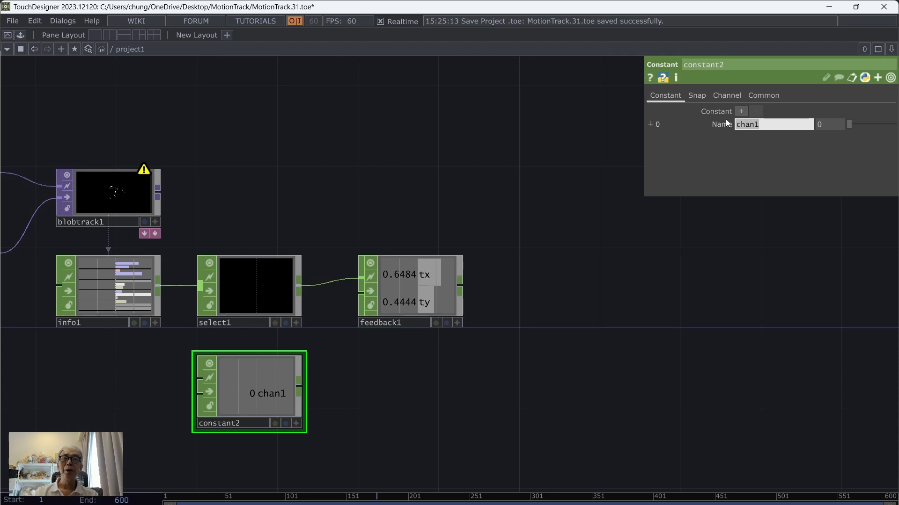
pyautogui.write('tx')
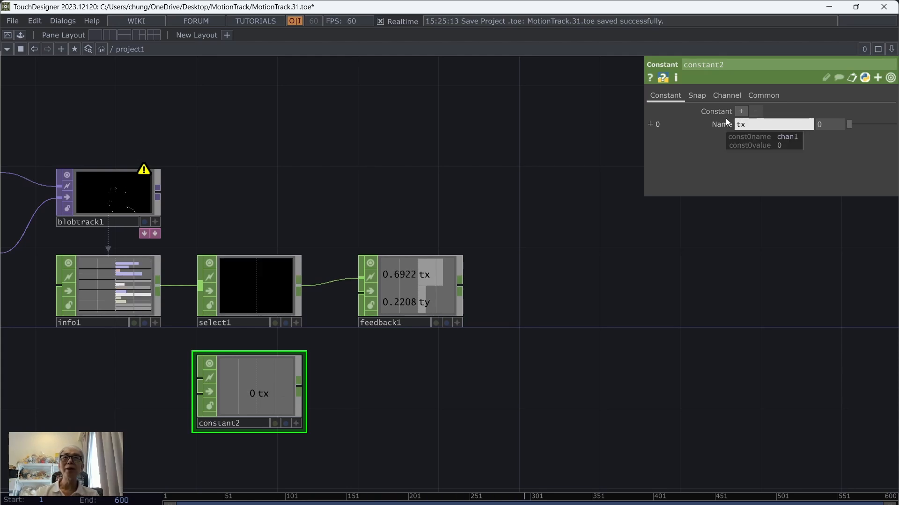
pyautogui.click(741, 111)
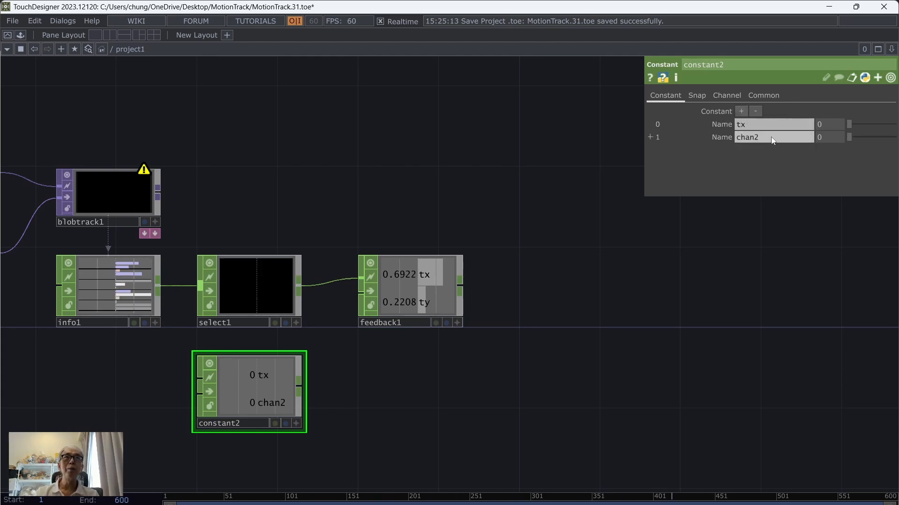
pyautogui.write('ty')
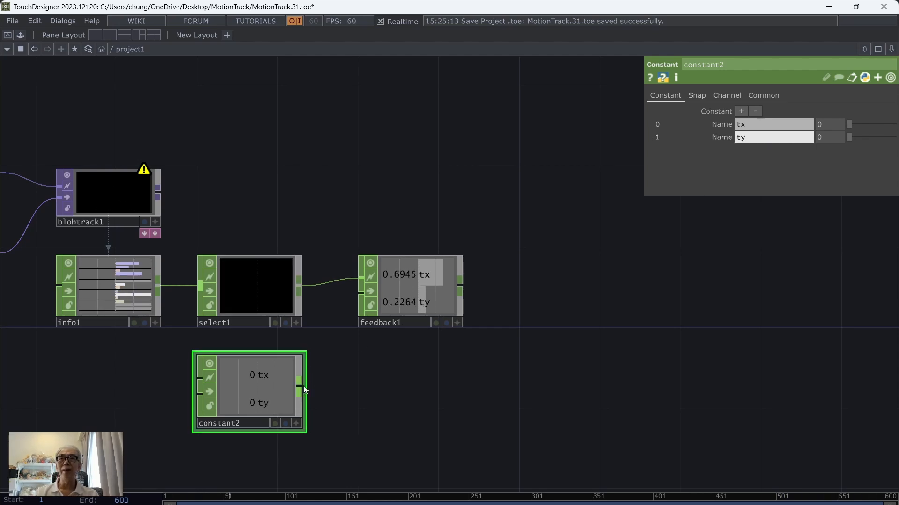
# Step: Wire constant2 into feedback1's second input and save the project
pyautogui.moveTo(304, 389); pyautogui.dragTo(361, 294)
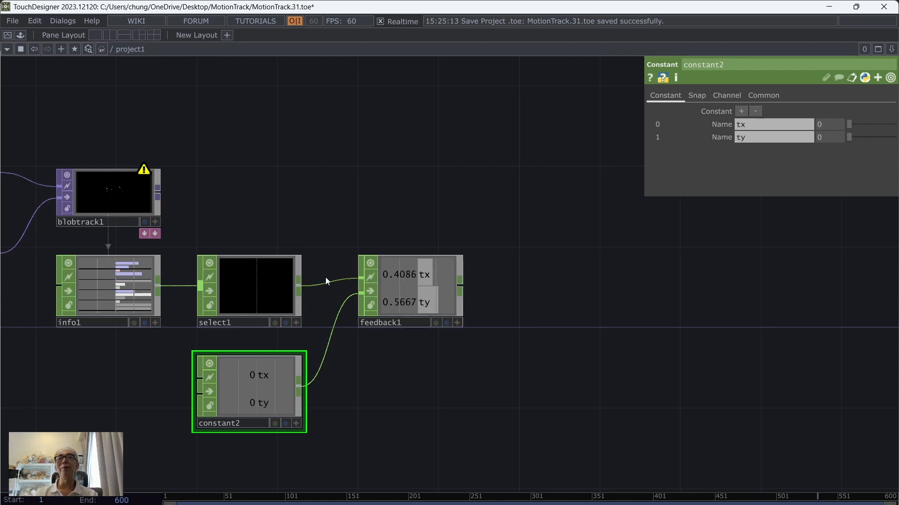
pyautogui.click(13, 22)
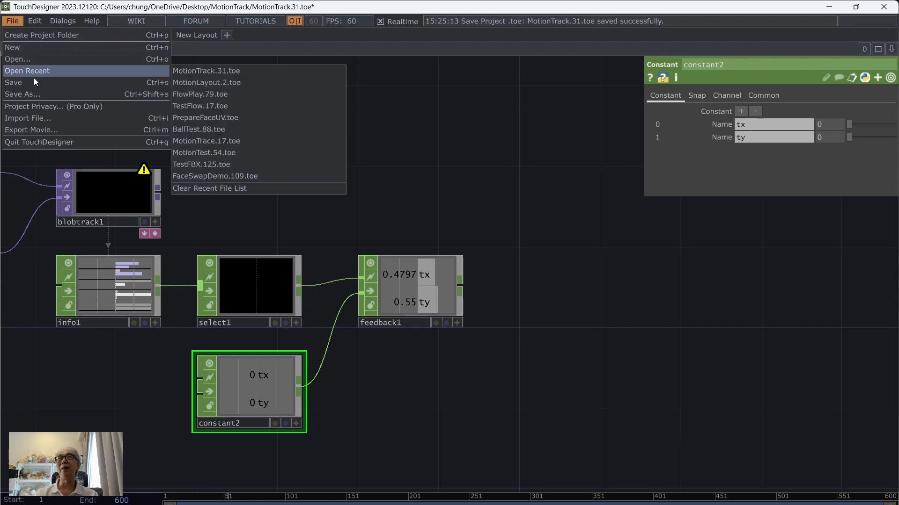
pyautogui.click(34, 80)
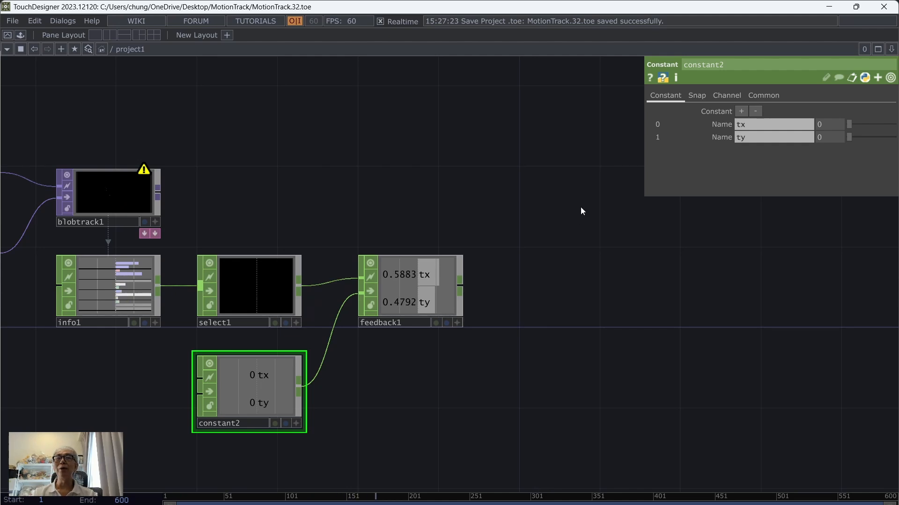
# Step: Set constant2's tx and ty values to 0.5 each and save the project
pyautogui.click(824, 125)
pyautogui.write('0.5')
pyautogui.press('Return')
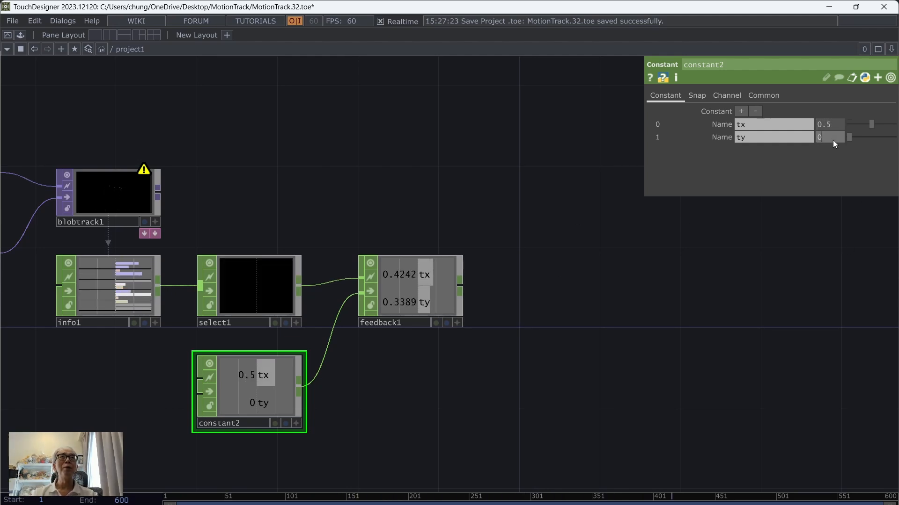
pyautogui.click(833, 140)
pyautogui.write('0.5')
pyautogui.press('Return')
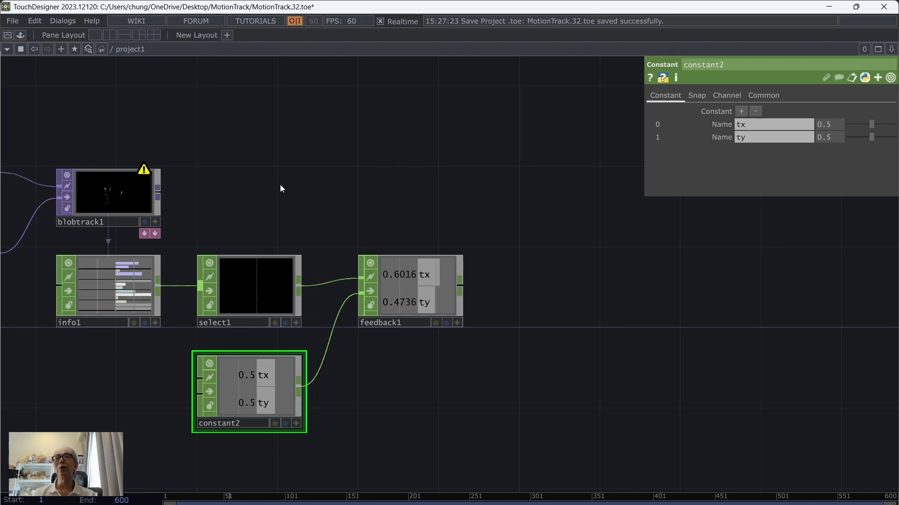
pyautogui.click(20, 22)
pyautogui.click(39, 82)
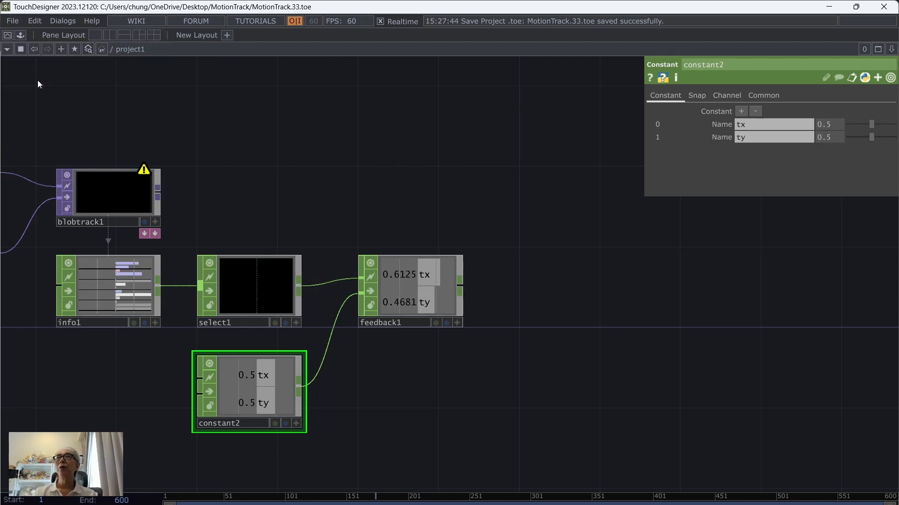
# Step: Add a Rectangle TOP in the empty network area above select1
pyautogui.moveTo(656, 387); pyautogui.dragTo(596, 391)
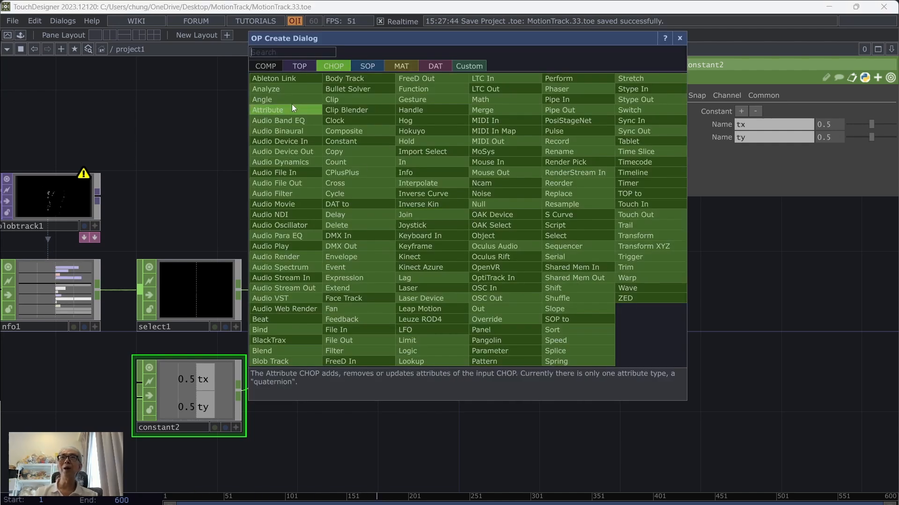
pyautogui.click(293, 69)
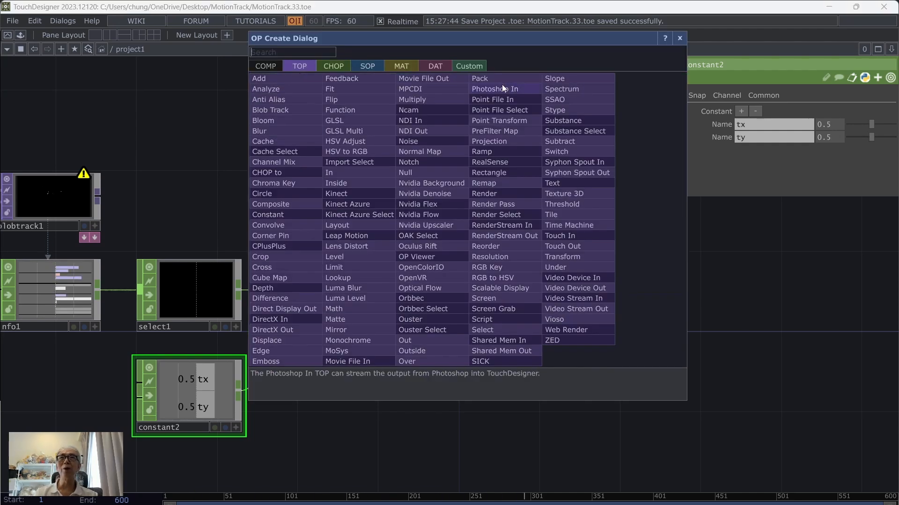
pyautogui.click(501, 172)
pyautogui.click(239, 117)
pyautogui.moveTo(415, 133); pyautogui.dragTo(377, 165)
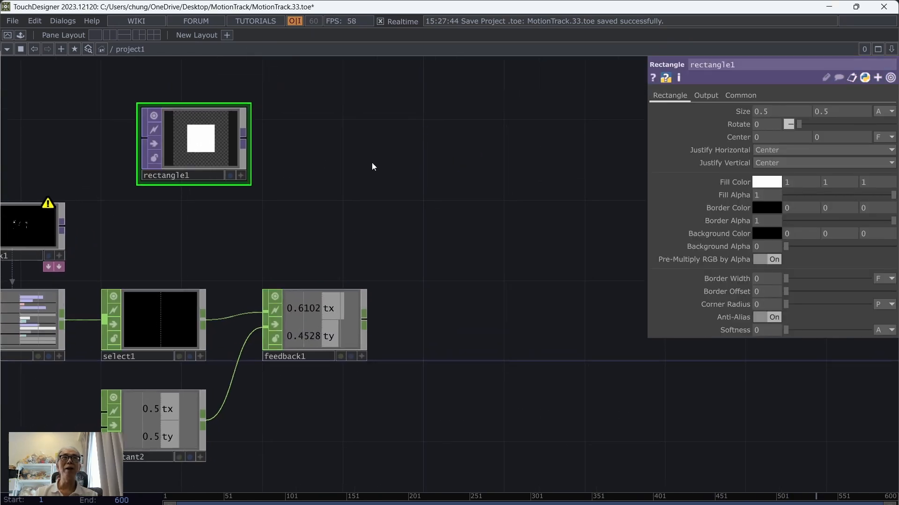
# Step: Set rectangle1's Output Resolution to Parent Panel Size
pyautogui.click(748, 96)
pyautogui.click(778, 113)
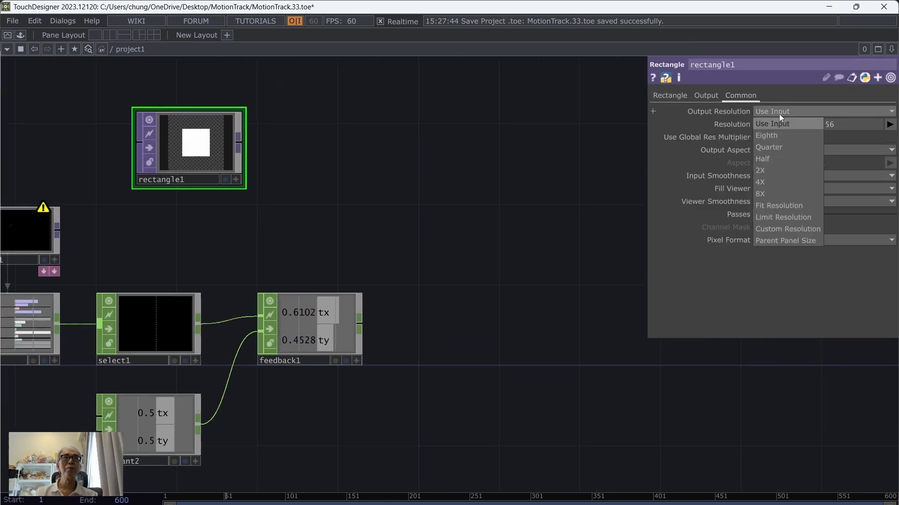
pyautogui.click(790, 241)
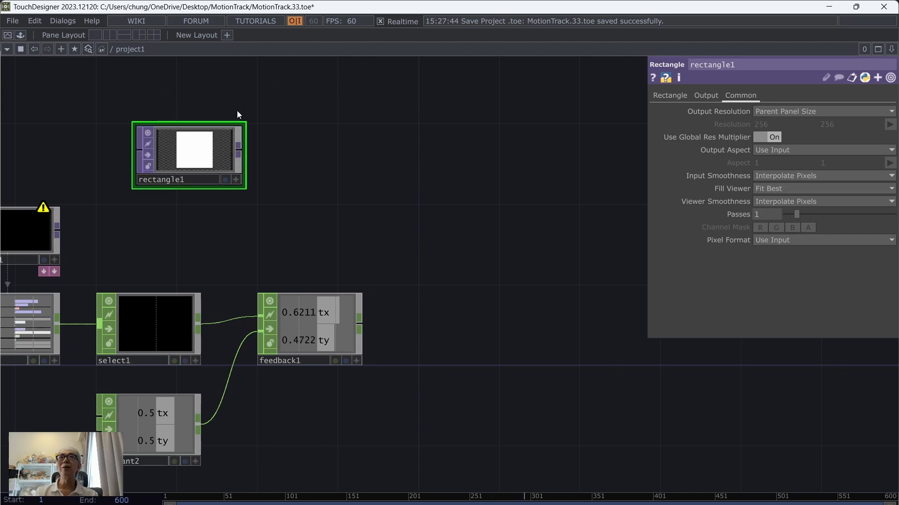
# Step: Set rectangle1's Size to 0.02 by 1 to make a thin vertical bar
pyautogui.click(668, 94)
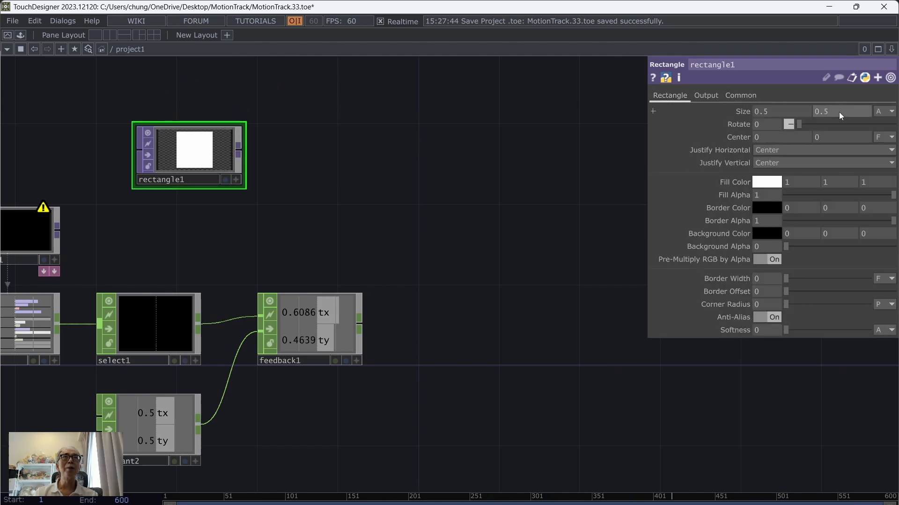
pyautogui.moveTo(839, 112); pyautogui.dragTo(806, 107)
pyautogui.write('1')
pyautogui.press('Return')
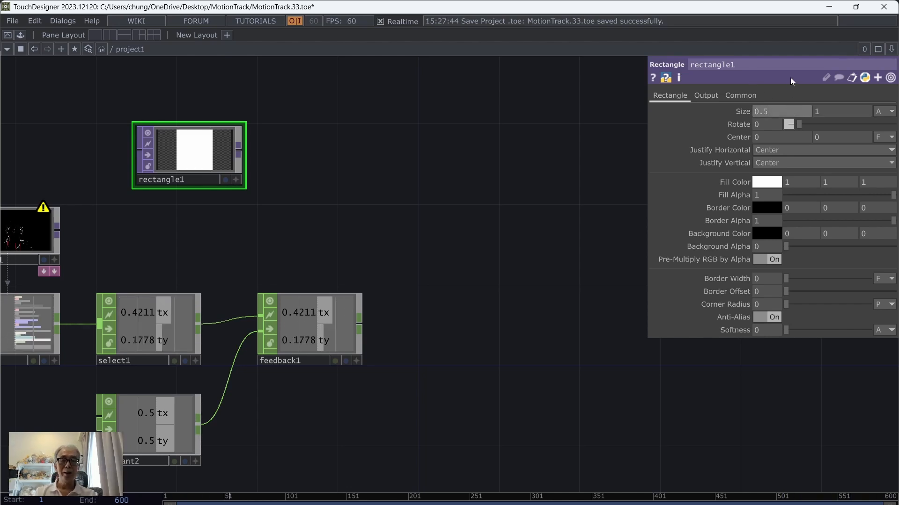
pyautogui.press('BackSpace')
pyautogui.write('02')
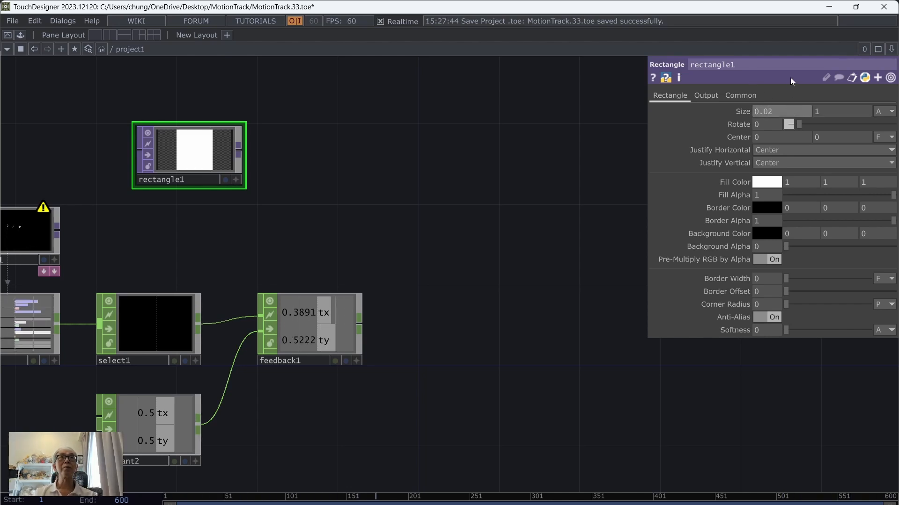
pyautogui.press('Return')
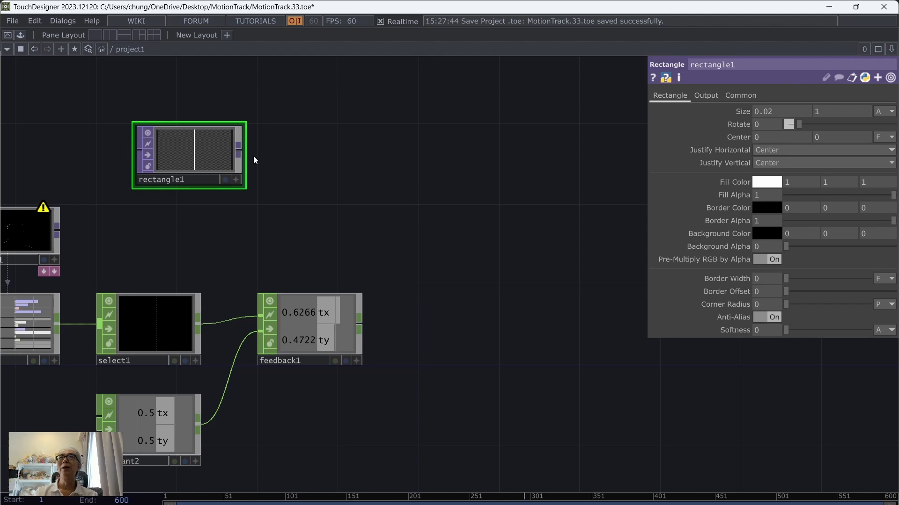
# Step: Add a Transform TOP connected to rectangle1's output
pyautogui.rightClick(239, 152)
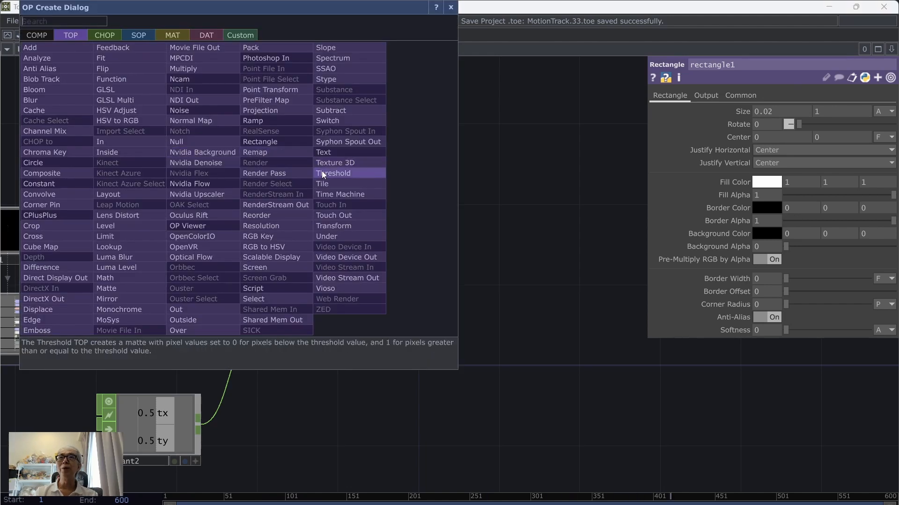
pyautogui.click(343, 226)
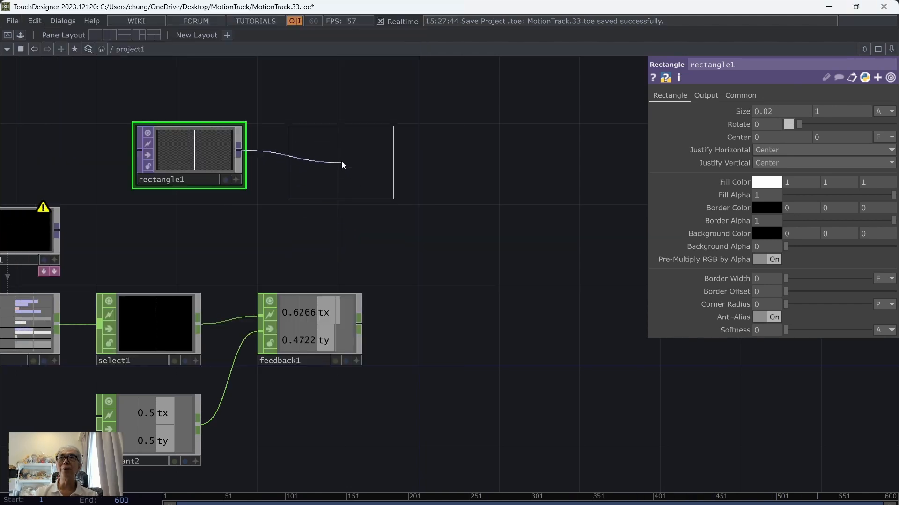
pyautogui.click(342, 162)
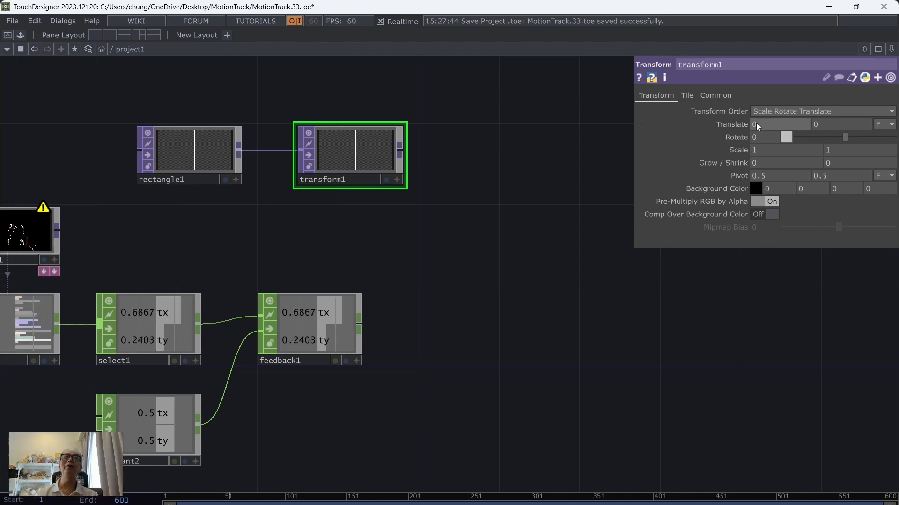
# Step: Add a Math CHOP connected to feedback1's output
pyautogui.click(327, 329)
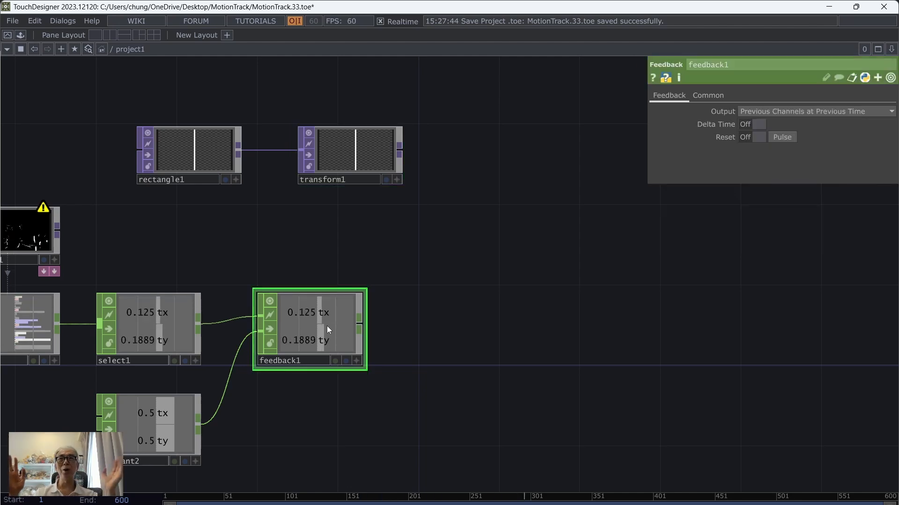
pyautogui.rightClick(365, 328)
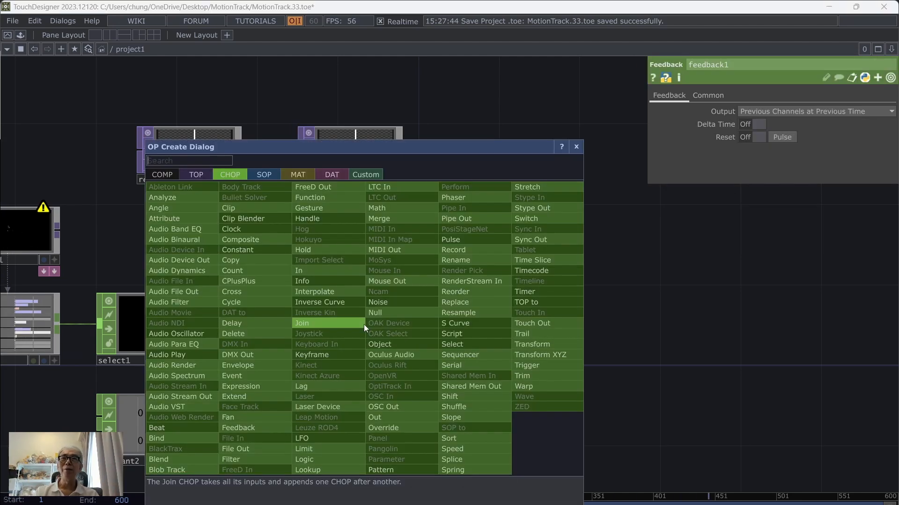
pyautogui.click(393, 208)
pyautogui.click(470, 334)
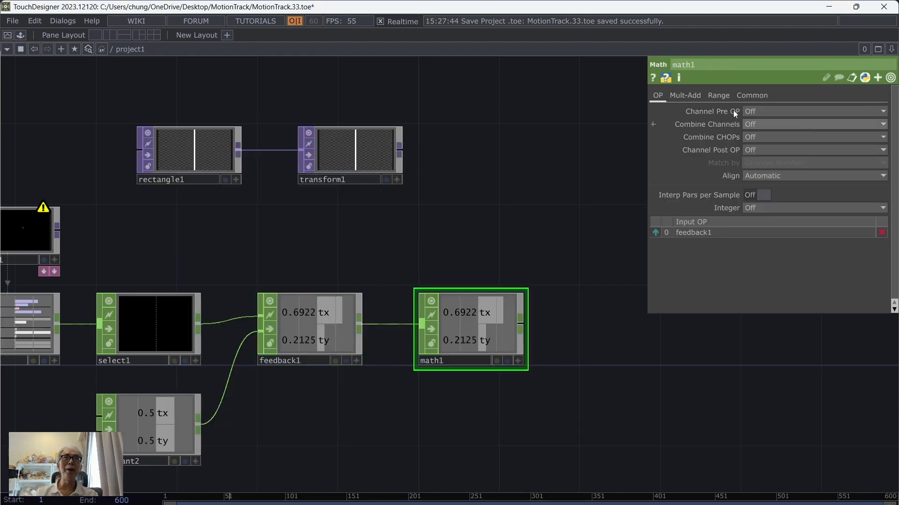
# Step: Set math1's To Range to -0.5 and 0.5
pyautogui.click(717, 95)
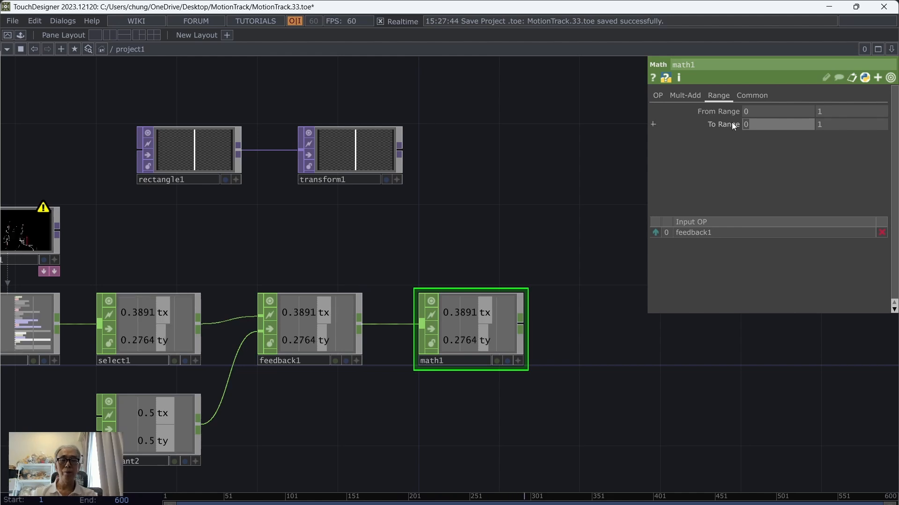
pyautogui.write('-0.')
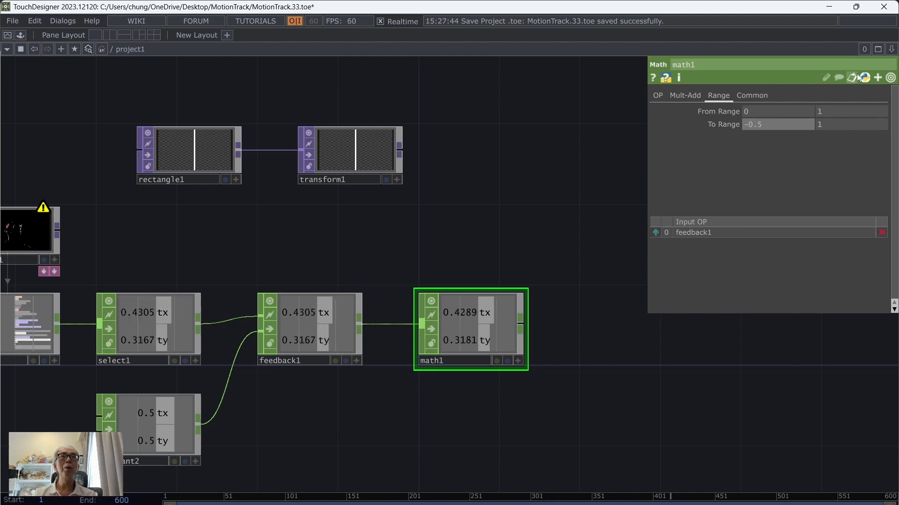
pyautogui.write('5')
pyautogui.press('Tab')
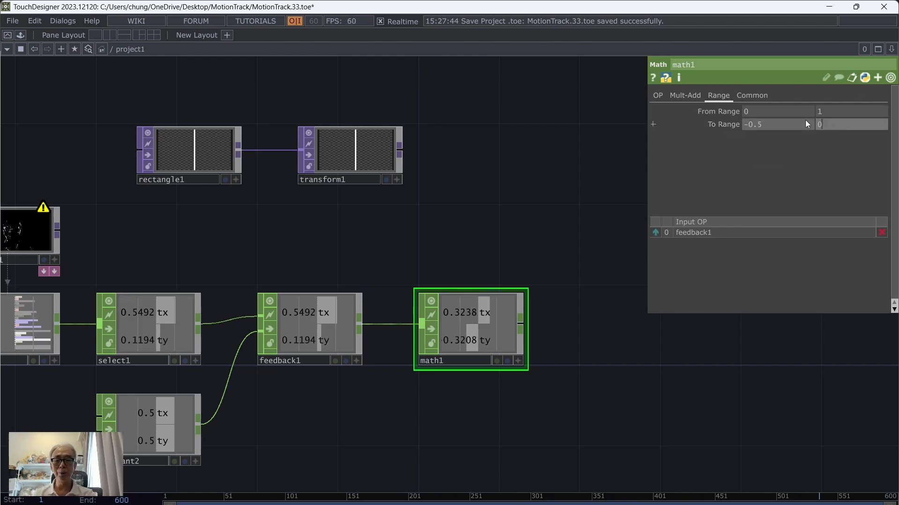
pyautogui.write('0.5')
pyautogui.press('Return')
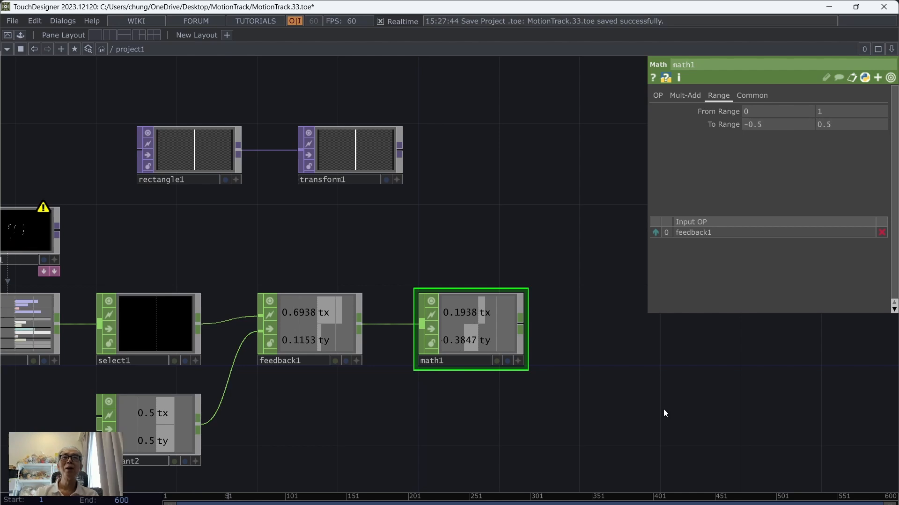
# Step: Add a Null CHOP connected to math1's output
pyautogui.rightClick(521, 324)
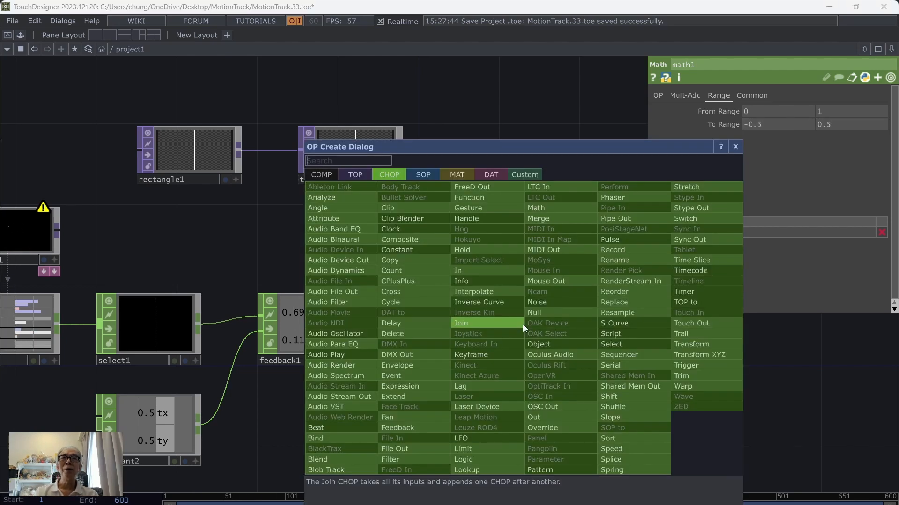
pyautogui.click(552, 312)
pyautogui.click(613, 328)
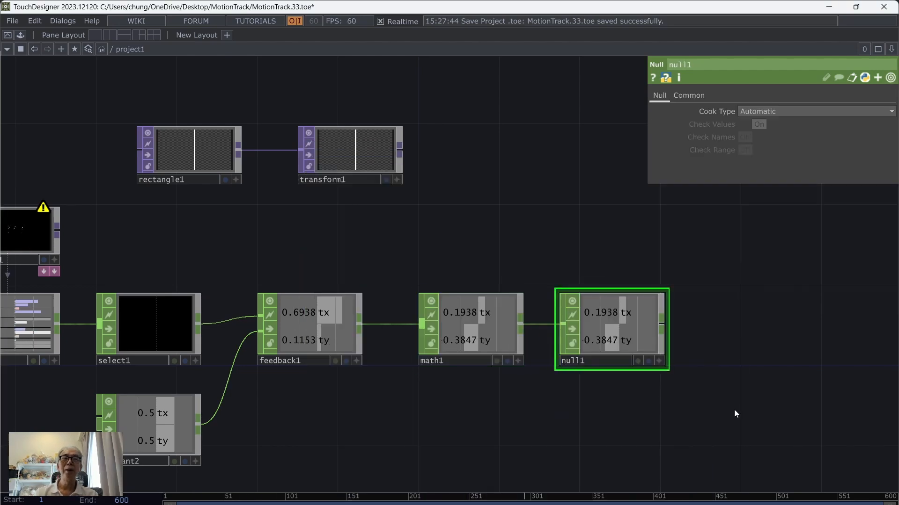
# Step: Rename the null1 CHOP as position
pyautogui.moveTo(734, 409); pyautogui.dragTo(514, 389)
pyautogui.click(408, 360)
pyautogui.write('nu')
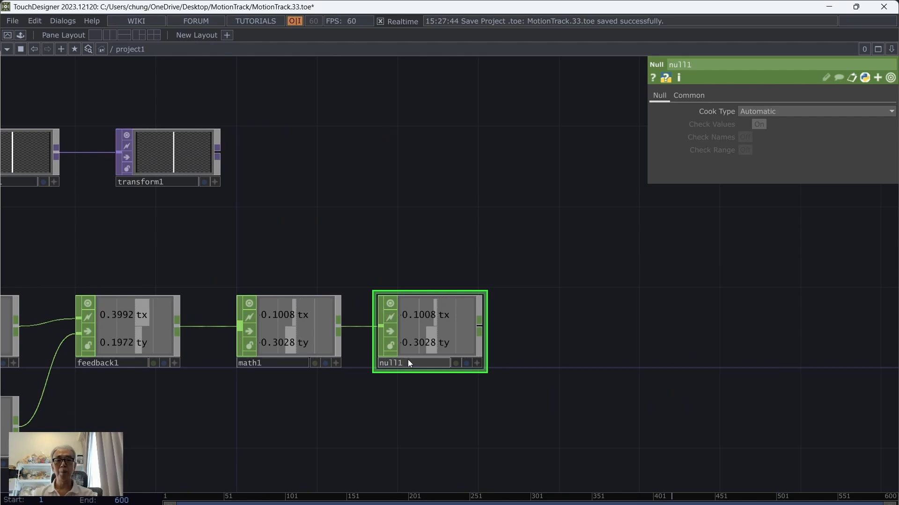
pyautogui.press('BackSpace')
pyautogui.press('BackSpace')
pyautogui.write('position')
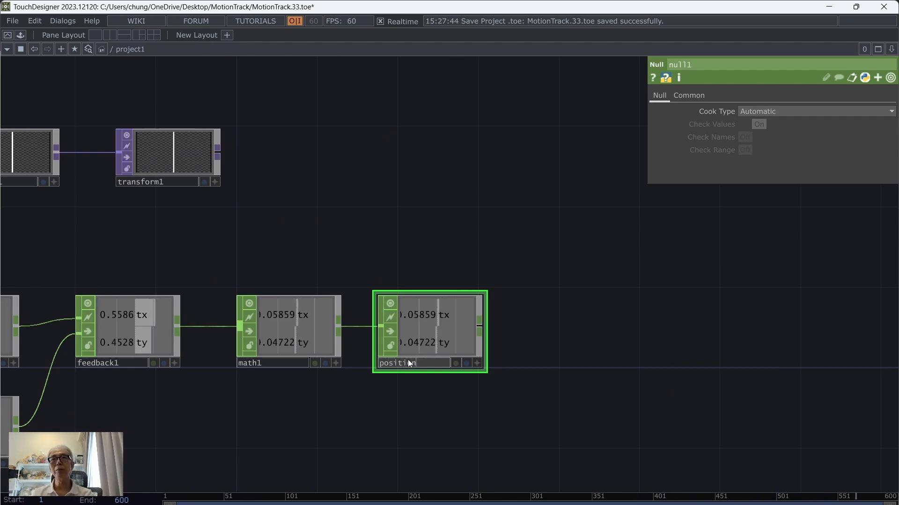
pyautogui.press('Return')
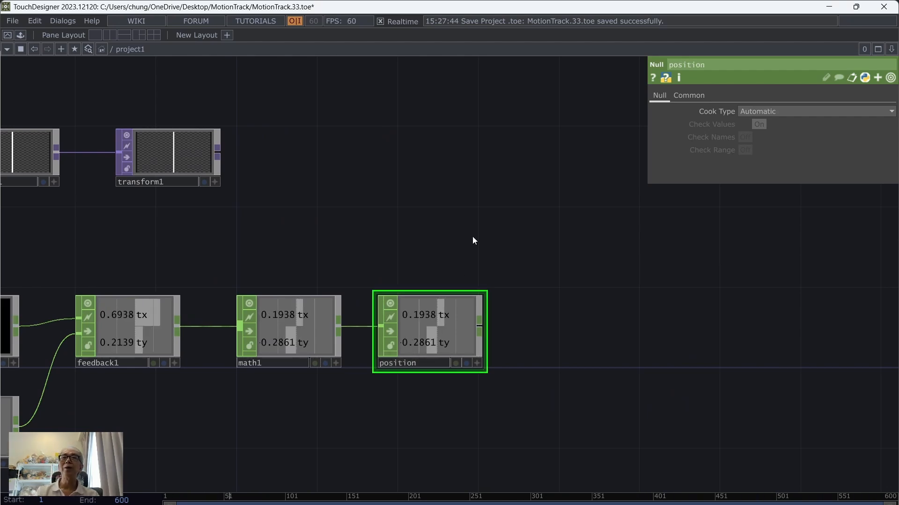
# Step: Export the position CHOP's tx channel to transform1's Translate X parameter
pyautogui.click(189, 156)
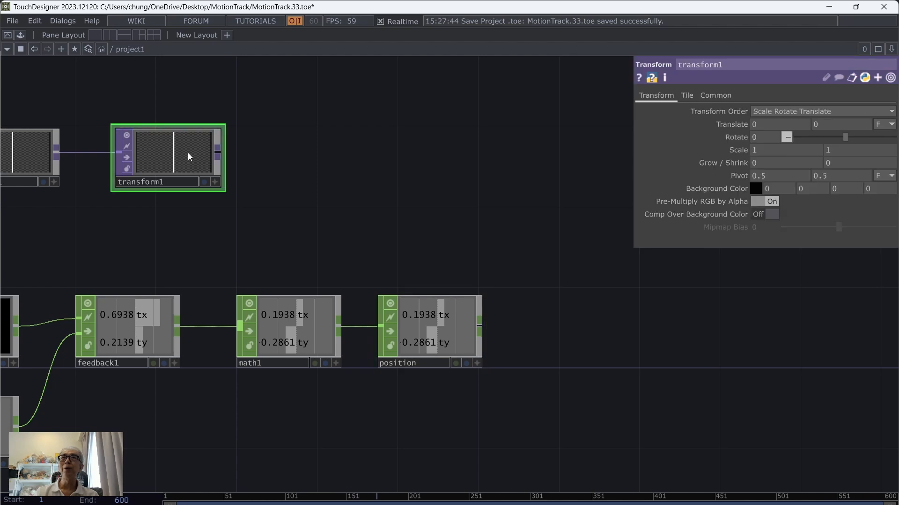
pyautogui.click(478, 363)
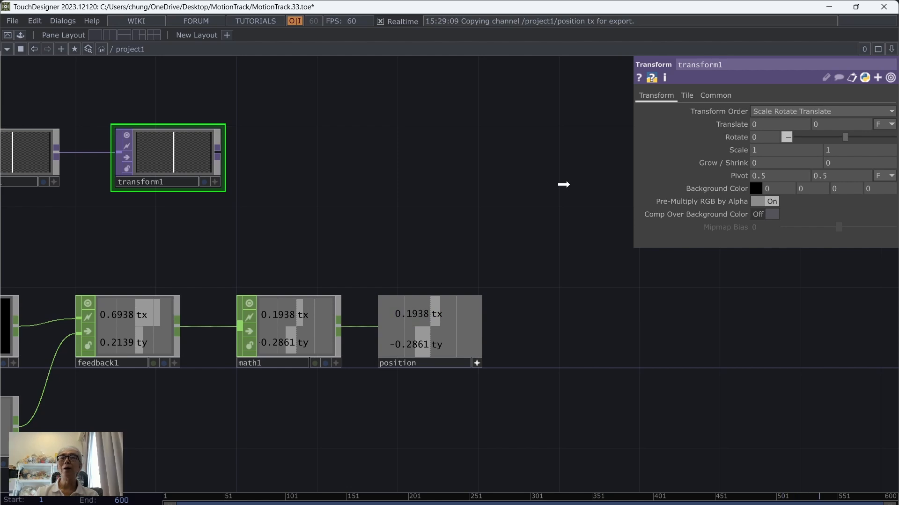
pyautogui.moveTo(668, 128); pyautogui.dragTo(767, 124)
pyautogui.click(767, 108)
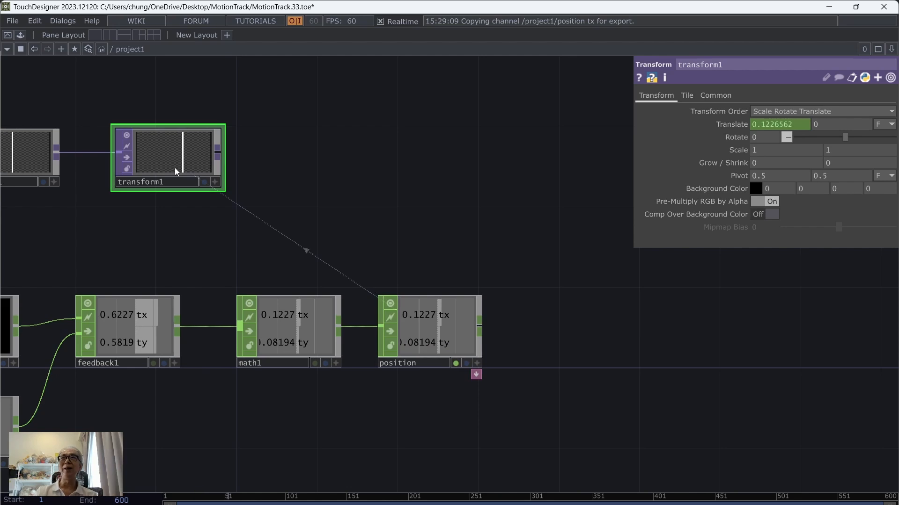
# Step: Add a Composite TOP in the empty area above the blob tracking nodes
pyautogui.scroll(-2, 395, 171)
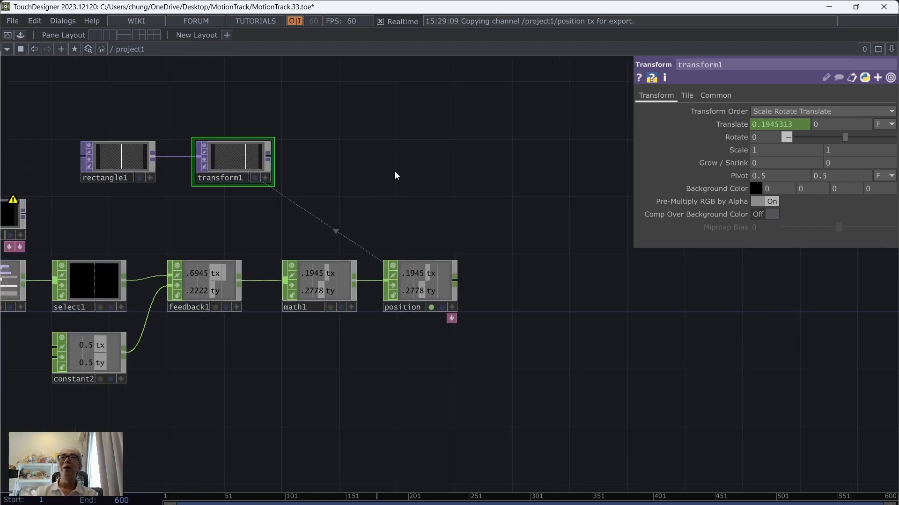
pyautogui.moveTo(431, 185); pyautogui.dragTo(514, 232)
pyautogui.scroll(-2, 515, 233)
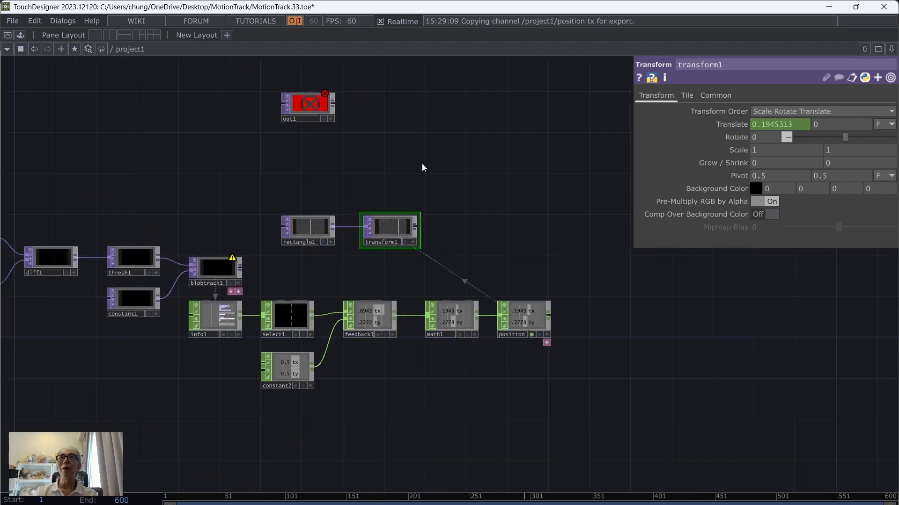
pyautogui.moveTo(423, 168); pyautogui.dragTo(518, 206)
pyautogui.press('Tab')
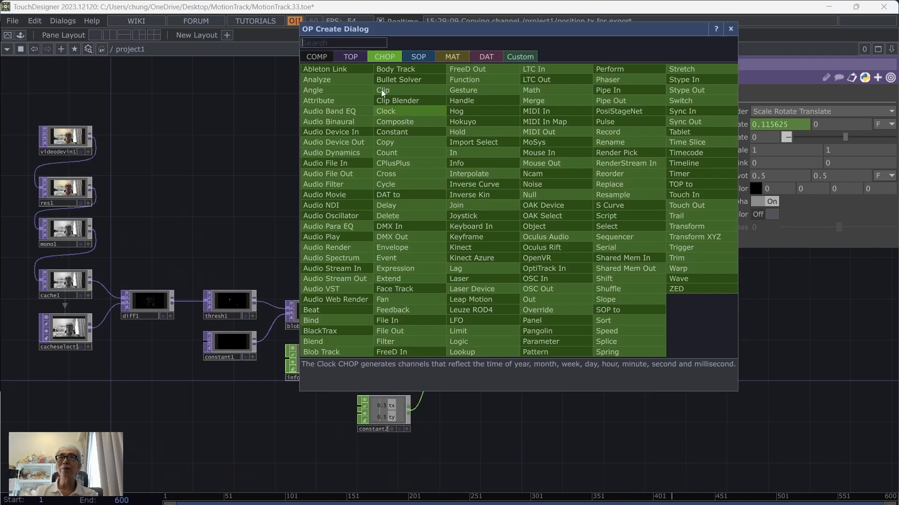
pyautogui.click(317, 55)
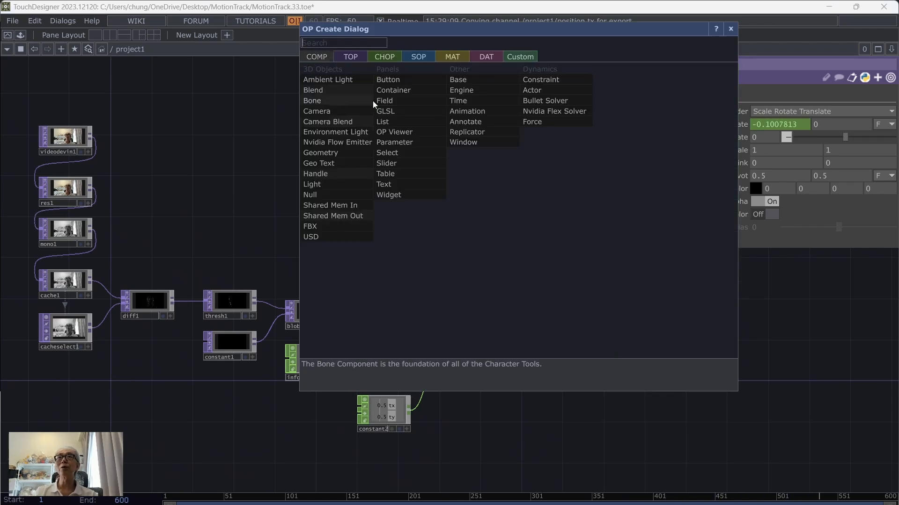
pyautogui.click(351, 54)
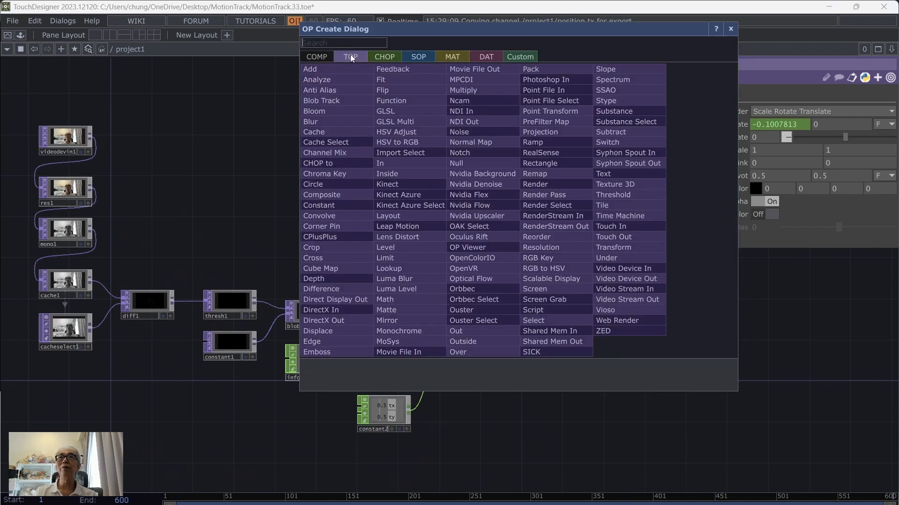
pyautogui.click(345, 194)
pyautogui.click(307, 177)
# Step: Connect comp1's output to out1 and line the two nodes up side by side above rectangle1 and transform1
pyautogui.moveTo(408, 147); pyautogui.dragTo(541, 137)
pyautogui.moveTo(327, 173); pyautogui.dragTo(492, 141)
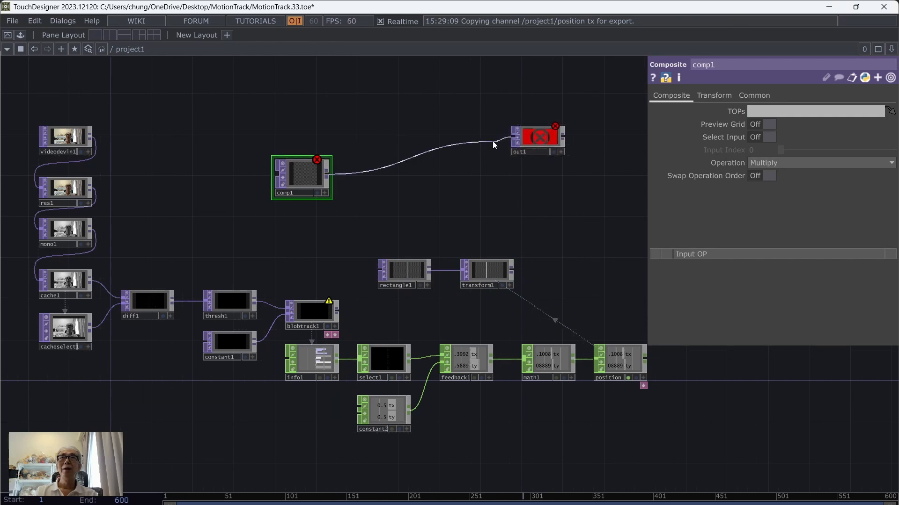
pyautogui.moveTo(297, 171); pyautogui.dragTo(419, 139)
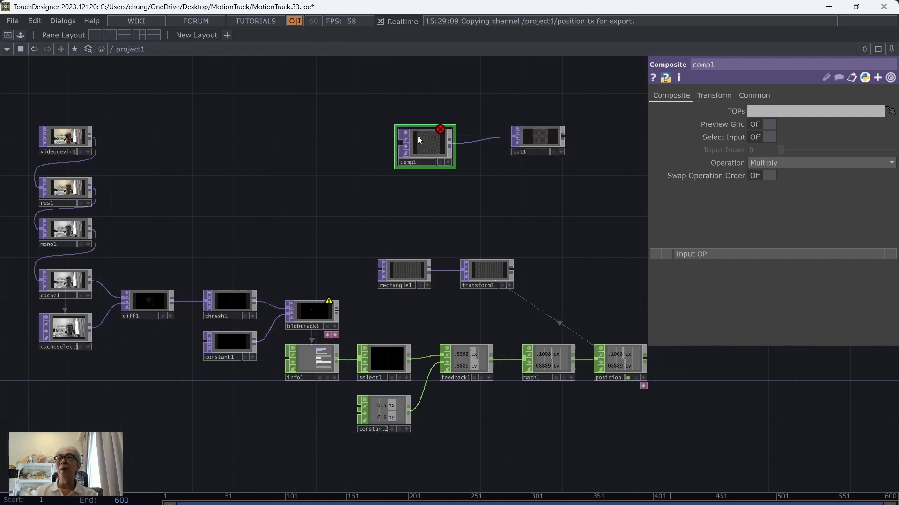
# Step: Connect videodevin1 and transform1 as comp1's inputs and set its Operation to Under
pyautogui.moveTo(98, 136); pyautogui.dragTo(129, 169)
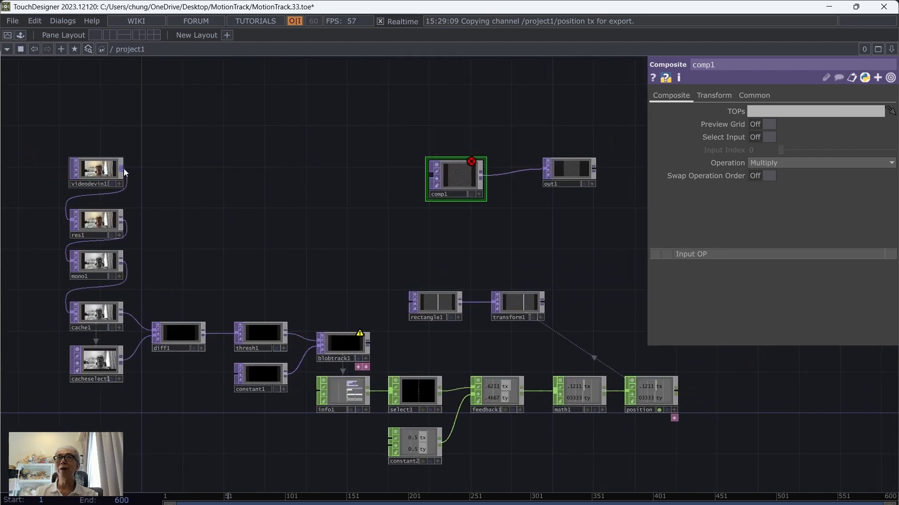
pyautogui.moveTo(352, 162); pyautogui.dragTo(429, 175)
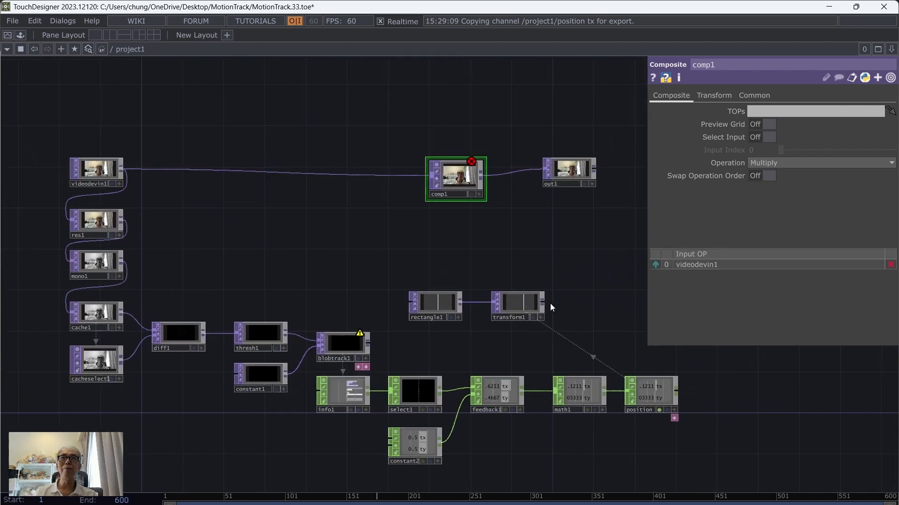
pyautogui.moveTo(543, 301); pyautogui.dragTo(459, 172)
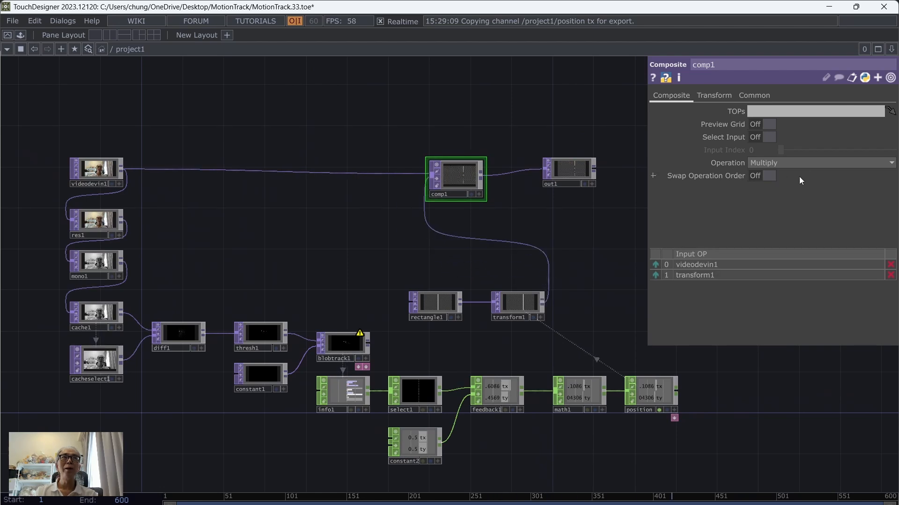
pyautogui.click(795, 162)
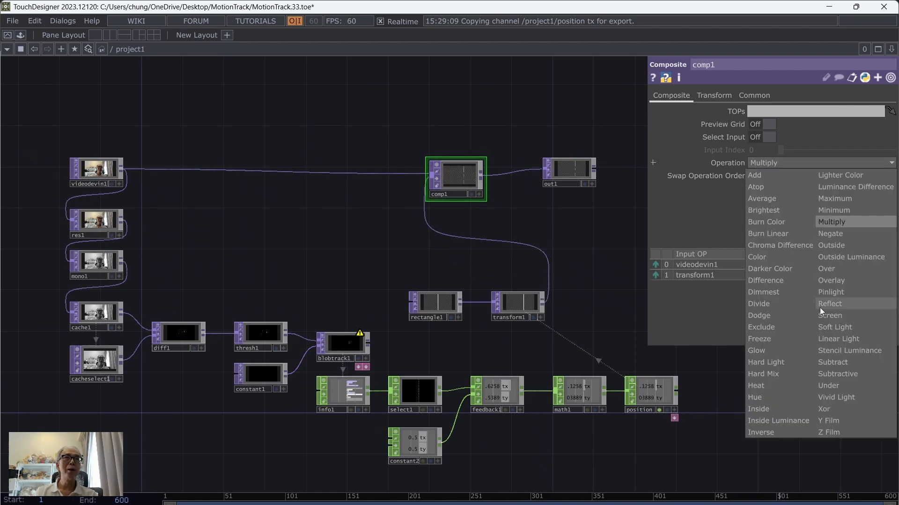
pyautogui.click(834, 386)
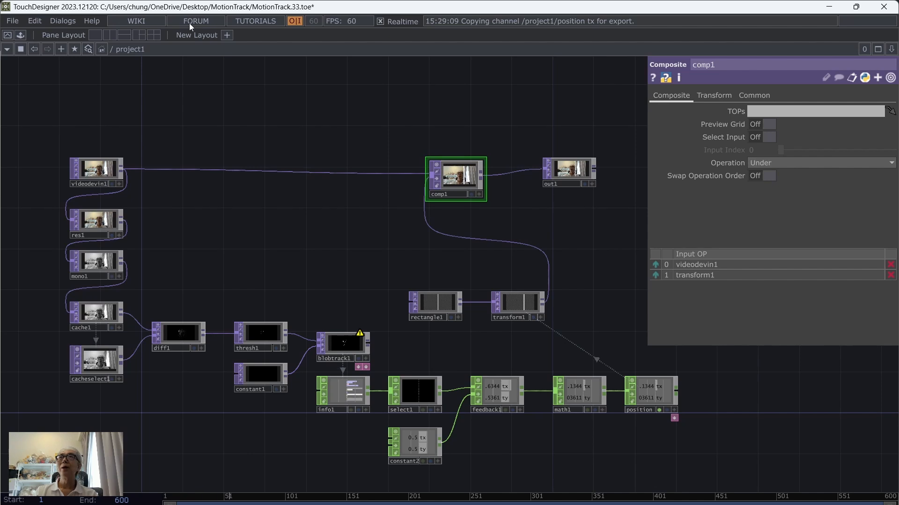
# Step: Save the project and run it in perform mode to view the moving rectangle over the camera image
pyautogui.click(14, 20)
pyautogui.click(25, 80)
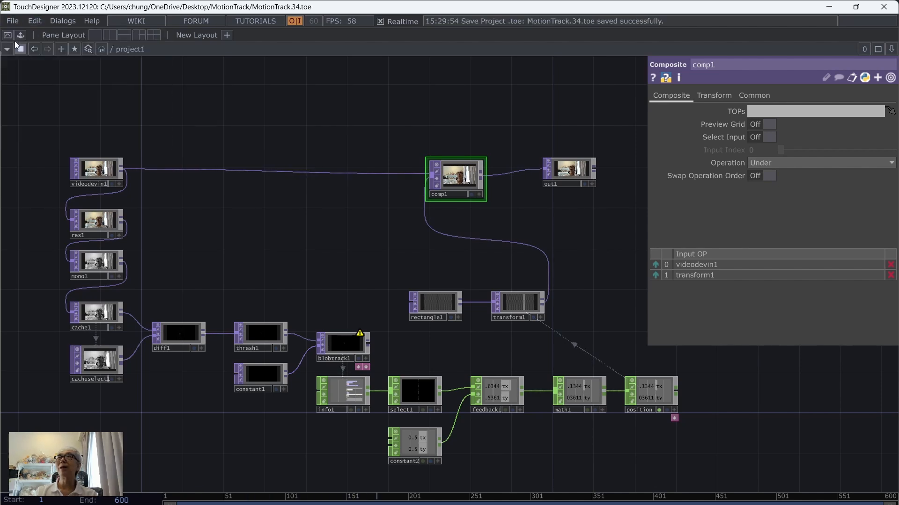
pyautogui.click(10, 35)
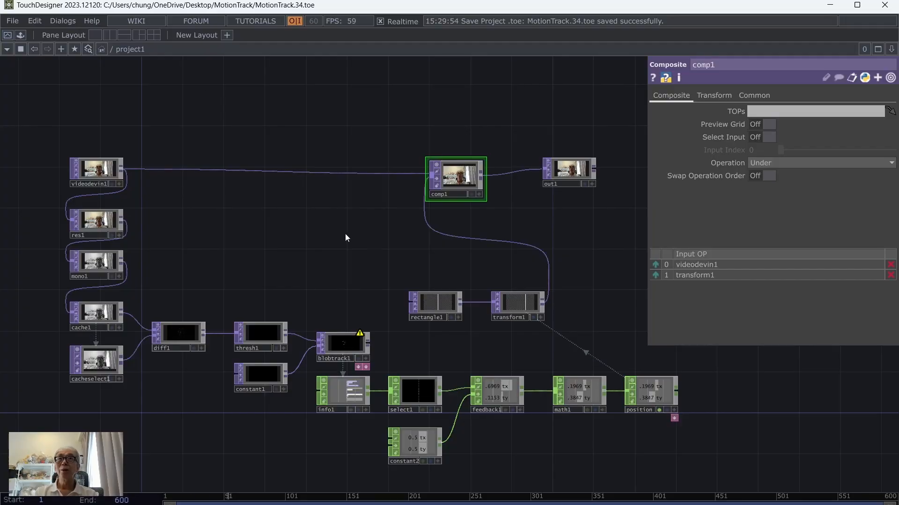
# Step: Spread out position, math1 and feedback1 to make room for a node between feedback1 and math1
pyautogui.moveTo(344, 234); pyautogui.dragTo(252, 189)
pyautogui.scroll(5, 504, 241)
pyautogui.scroll(2, 503, 241)
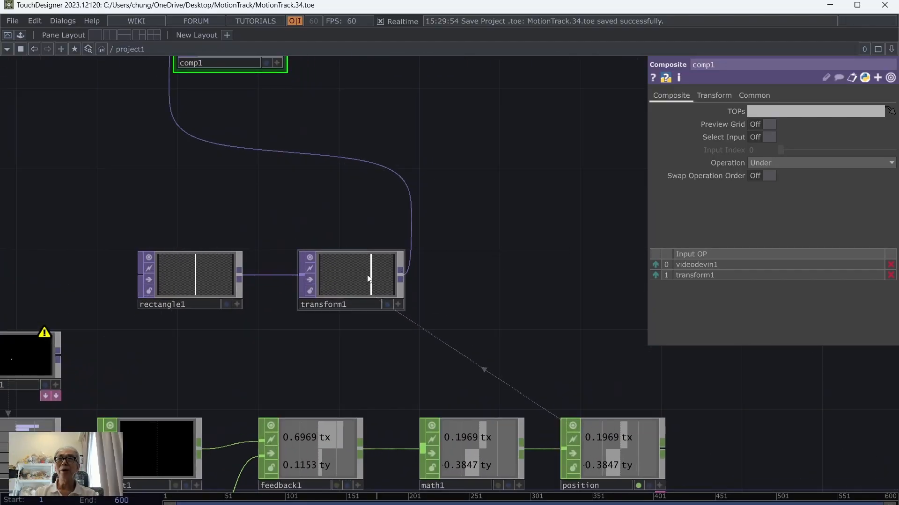
pyautogui.moveTo(537, 329); pyautogui.dragTo(438, 234)
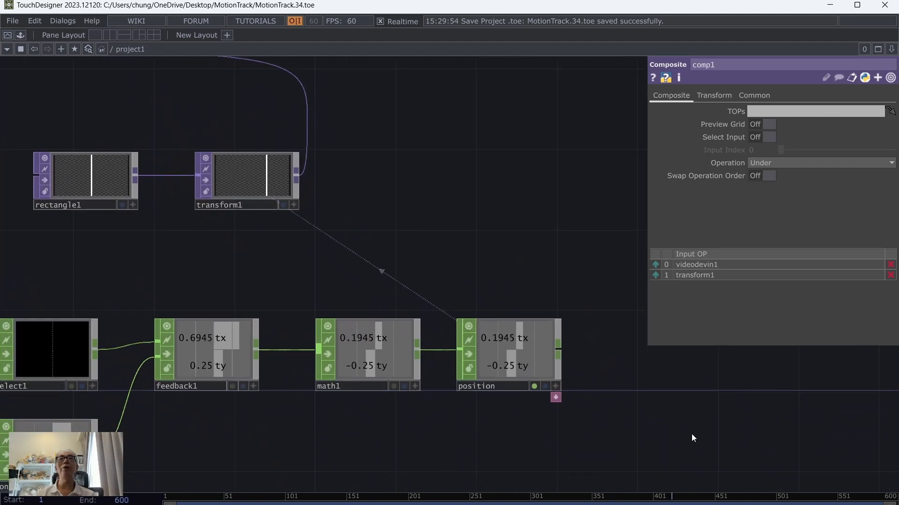
pyautogui.moveTo(520, 346); pyautogui.dragTo(599, 344)
pyautogui.moveTo(397, 344); pyautogui.dragTo(458, 353)
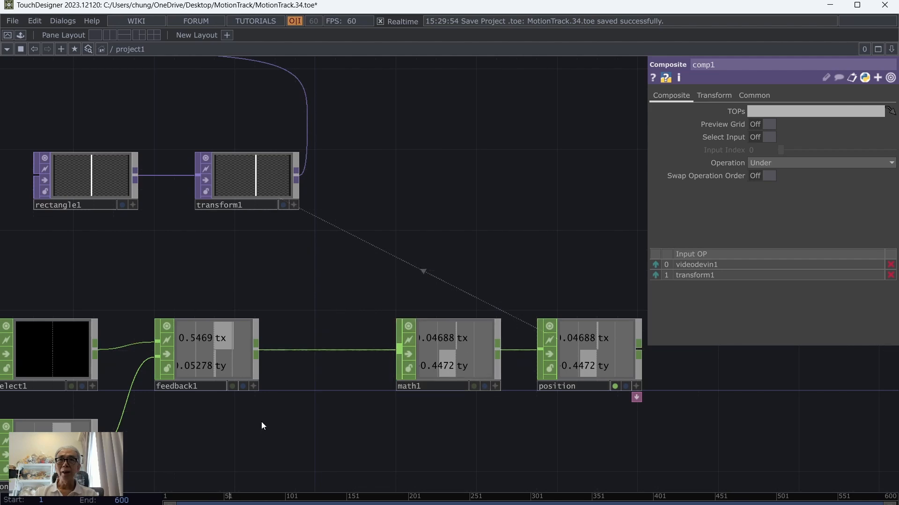
pyautogui.moveTo(296, 439); pyautogui.dragTo(367, 427)
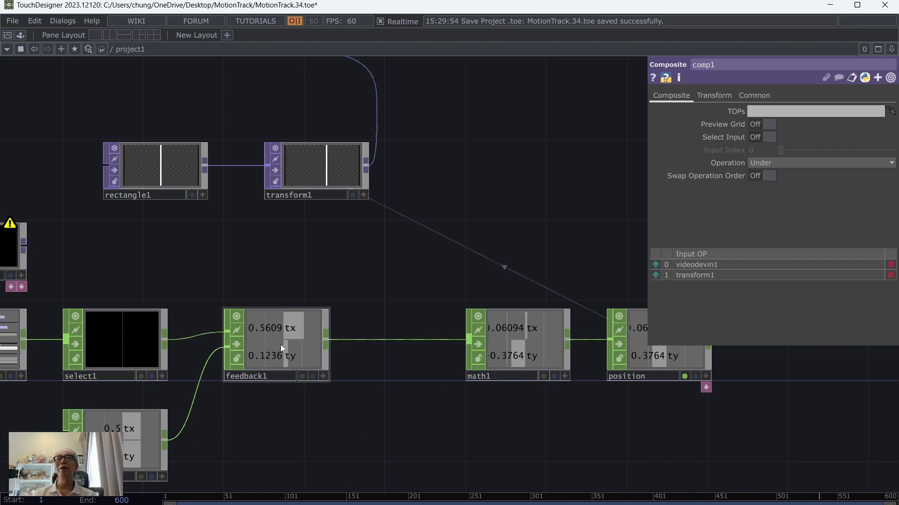
pyautogui.moveTo(280, 345); pyautogui.dragTo(261, 341)
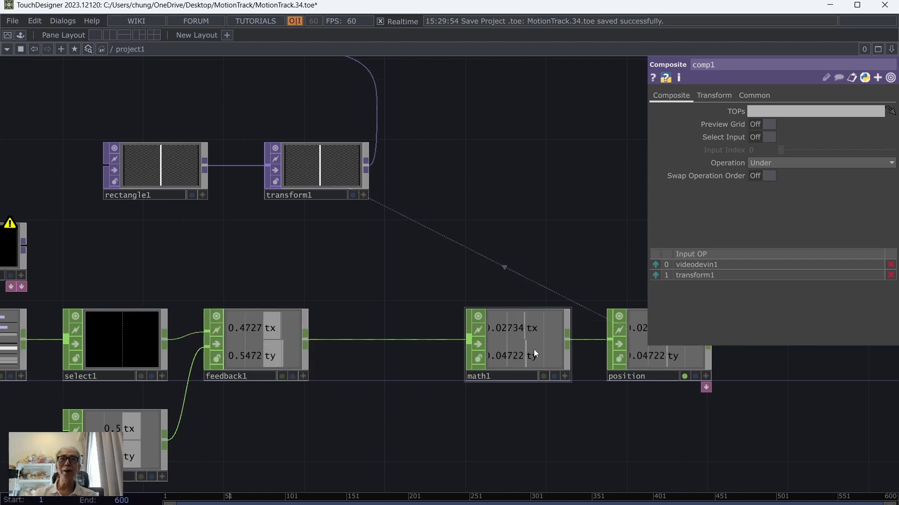
pyautogui.moveTo(535, 354); pyautogui.dragTo(534, 354)
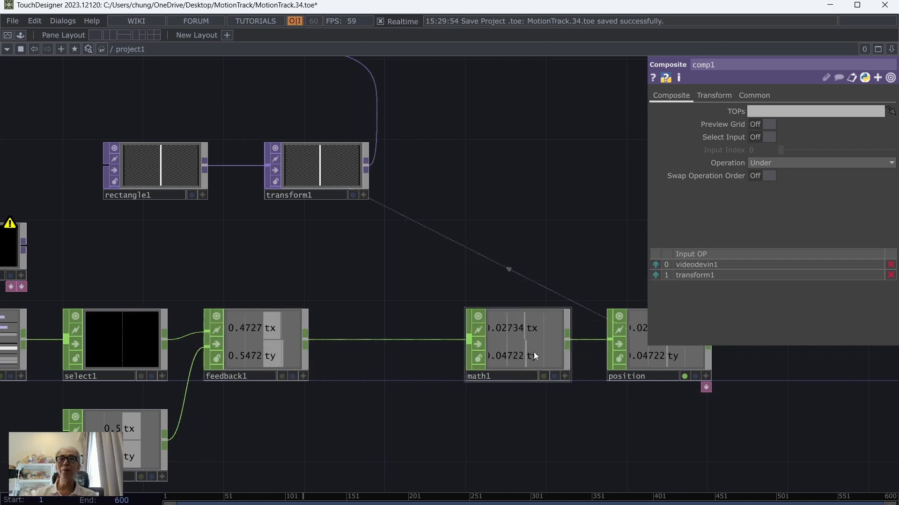
# Step: Insert a Filter CHOP into the connection between feedback1 and math1
pyautogui.rightClick(347, 338)
pyautogui.click(391, 329)
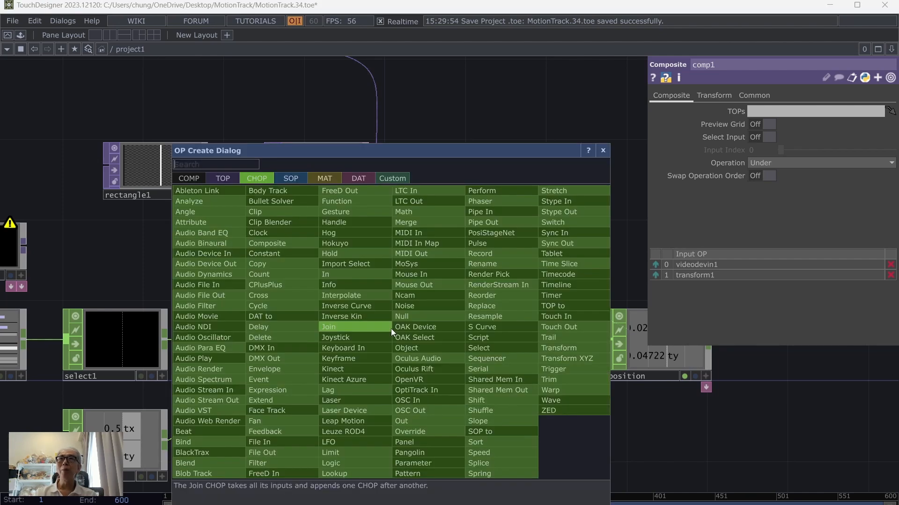
pyautogui.click(271, 463)
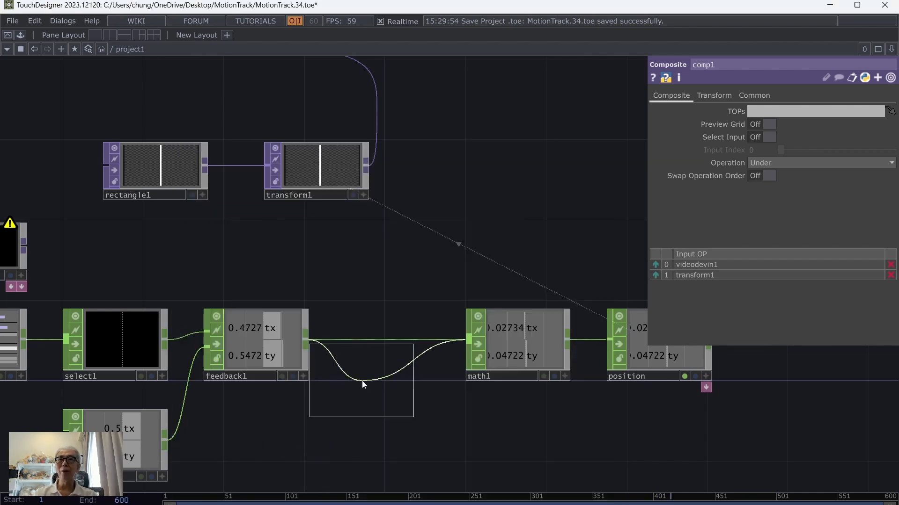
pyautogui.click(386, 341)
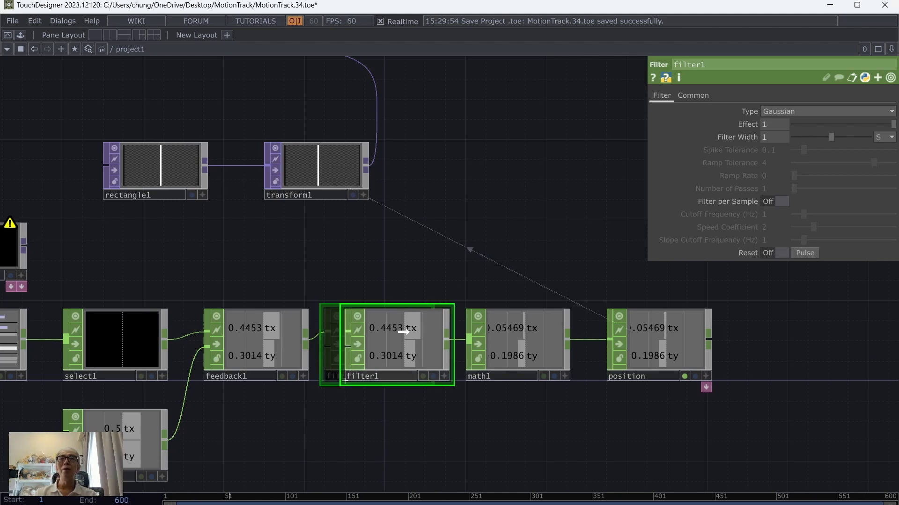
pyautogui.moveTo(401, 330); pyautogui.dragTo(421, 330)
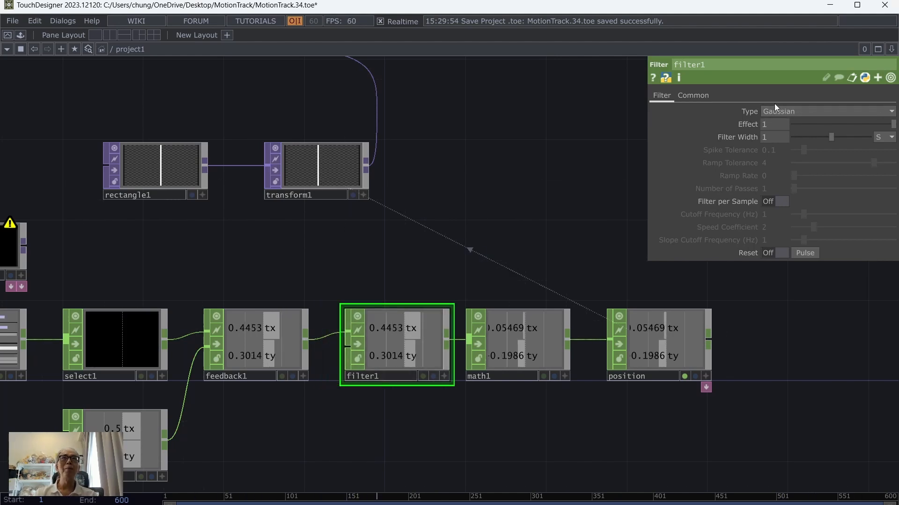
# Step: Move position and math1 further away from filter1 to even out the spacing, and save the project
pyautogui.moveTo(647, 336); pyautogui.dragTo(688, 336)
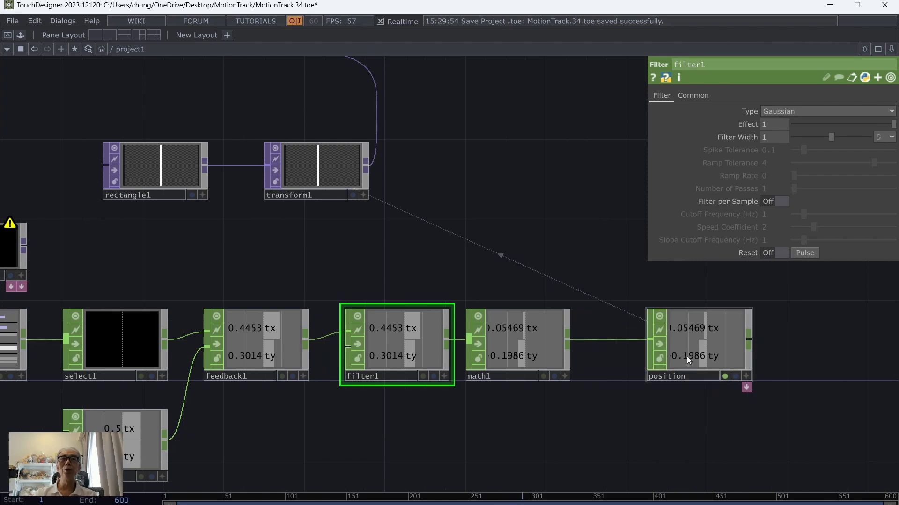
pyautogui.moveTo(519, 348); pyautogui.dragTo(554, 345)
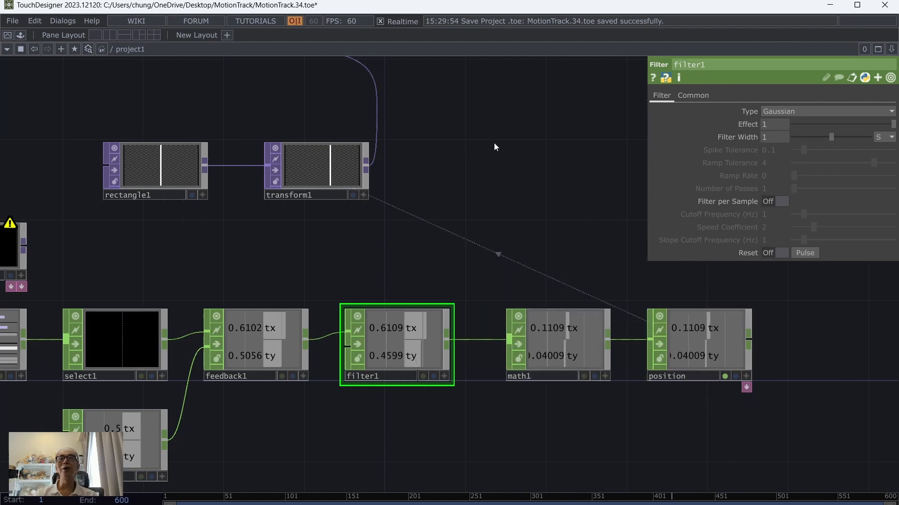
pyautogui.moveTo(510, 165); pyautogui.dragTo(531, 224)
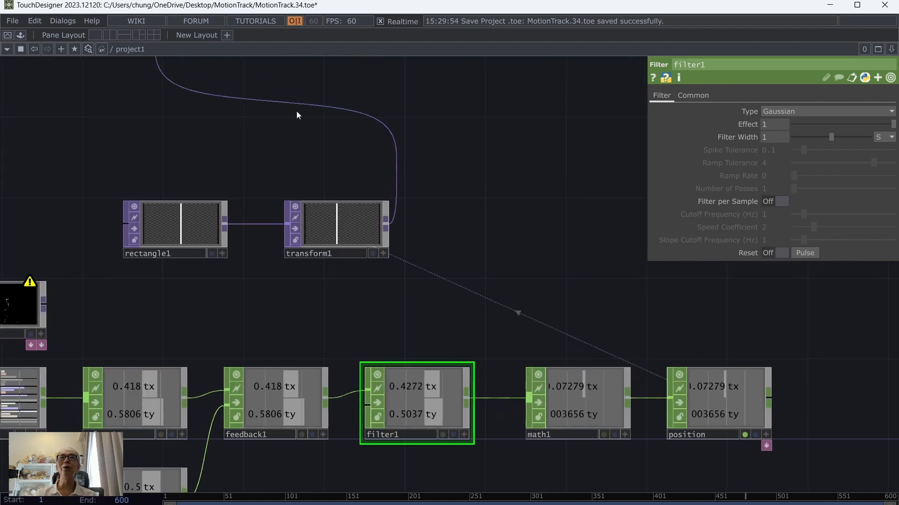
pyautogui.click(8, 21)
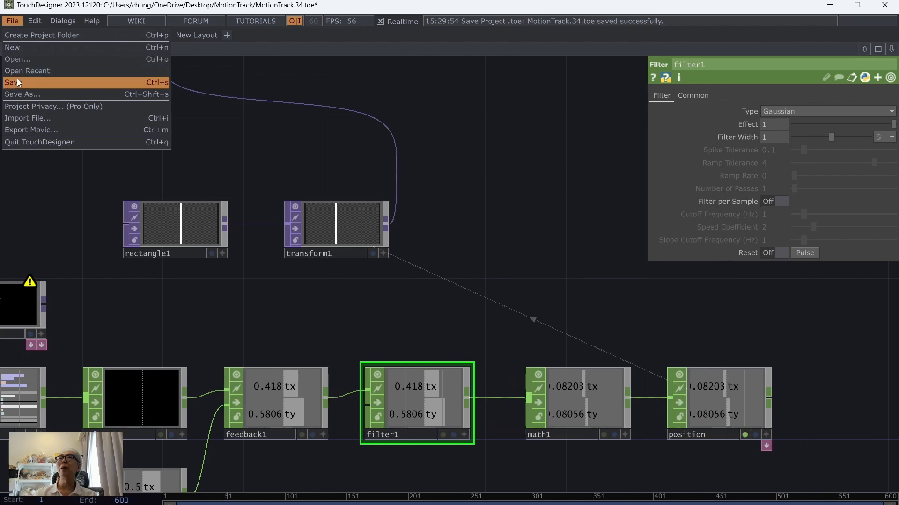
pyautogui.click(47, 80)
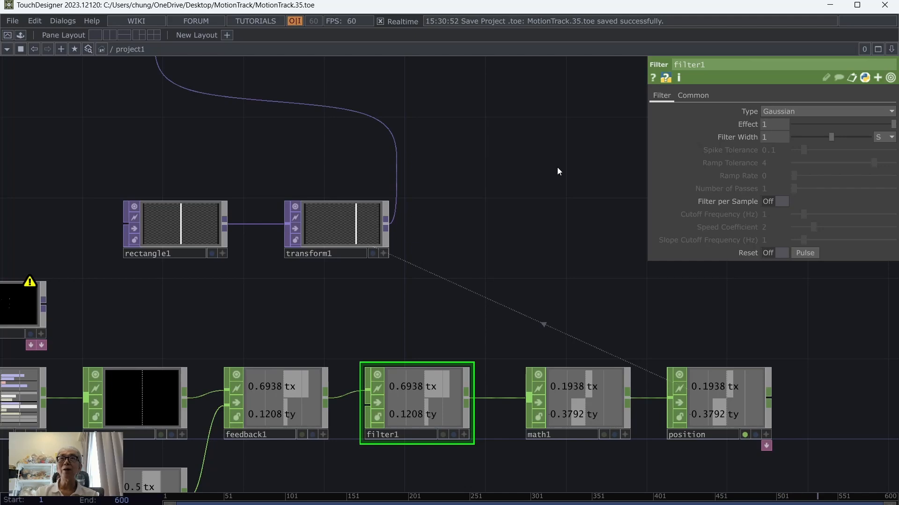
# Step: Add the feedback component from the Palette's ImageFilters group and wire it between transform1 and comp1
pyautogui.moveTo(557, 167); pyautogui.dragTo(556, 271)
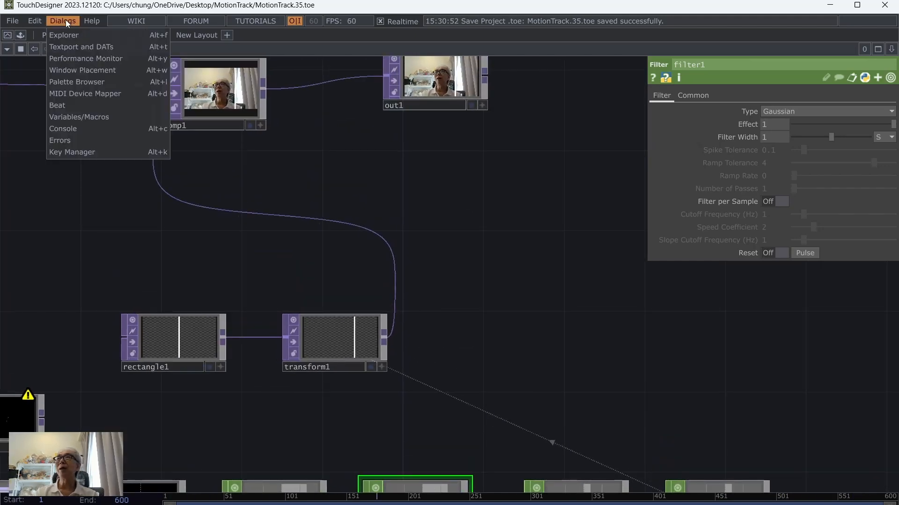
pyautogui.click(81, 82)
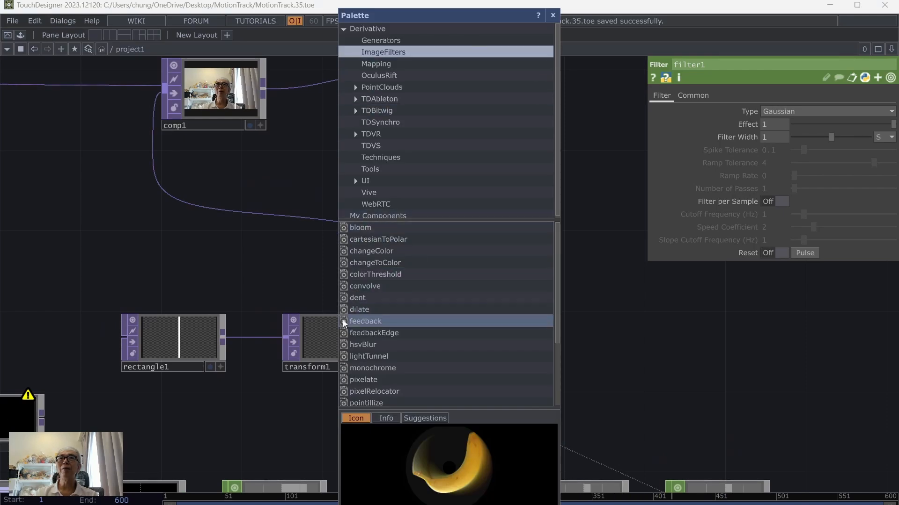
pyautogui.moveTo(343, 321); pyautogui.dragTo(150, 260)
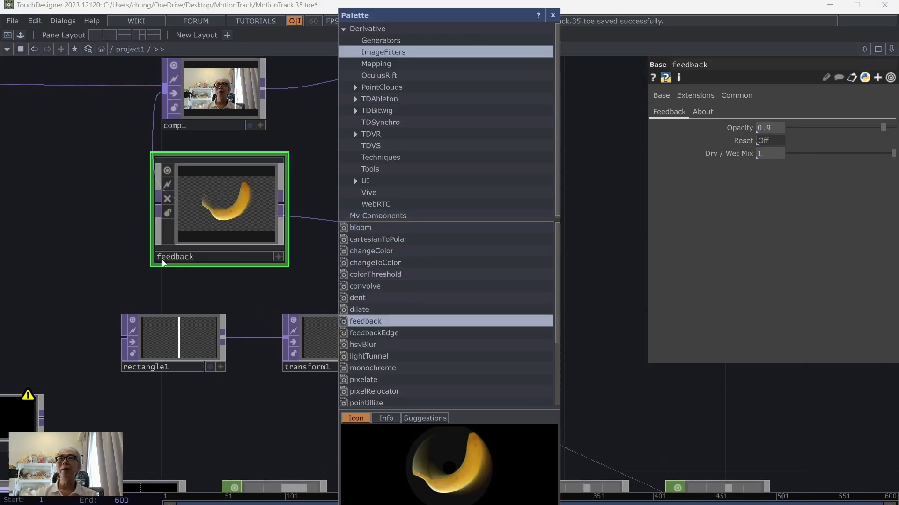
pyautogui.click(552, 16)
pyautogui.moveTo(215, 200); pyautogui.dragTo(503, 250)
pyautogui.moveTo(387, 338); pyautogui.dragTo(444, 255)
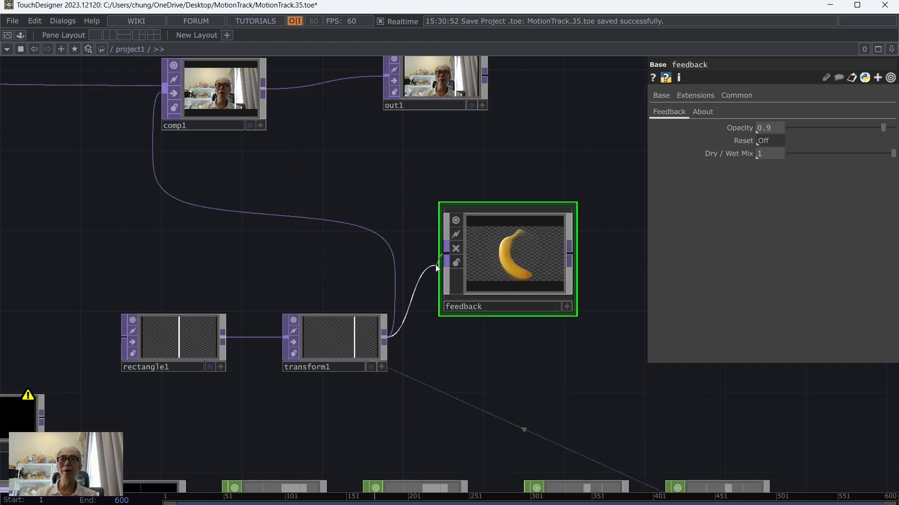
pyautogui.moveTo(571, 253); pyautogui.dragTo(296, 208)
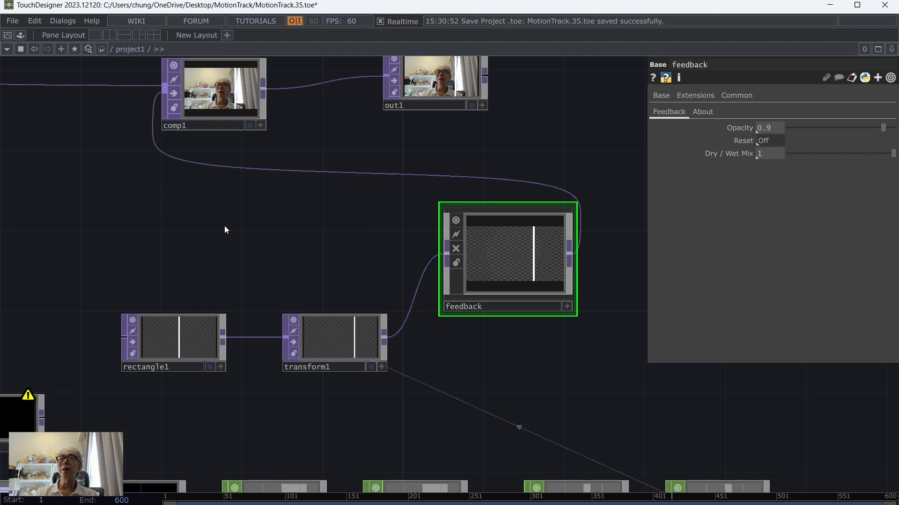
# Step: Save the project and run it in perform mode to check the rectangle's feedback trail over the camera image
pyautogui.click(9, 21)
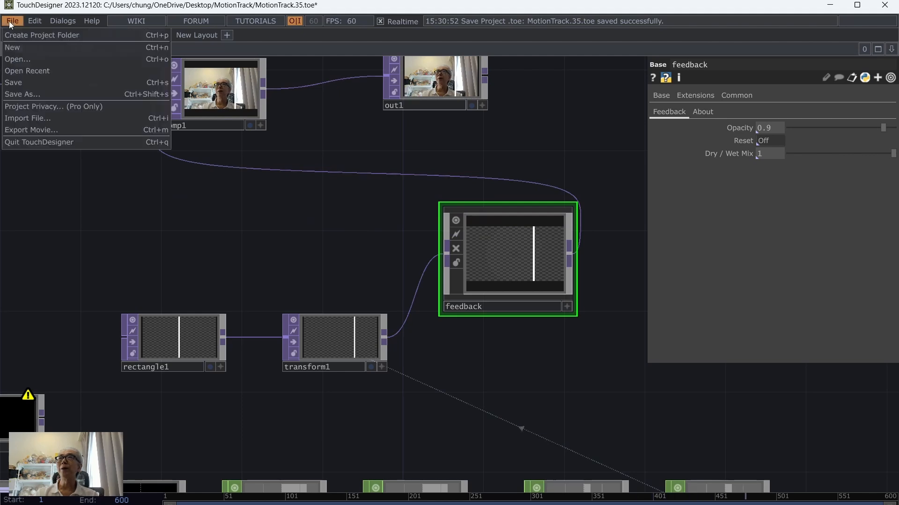
pyautogui.click(17, 83)
pyautogui.press('p')
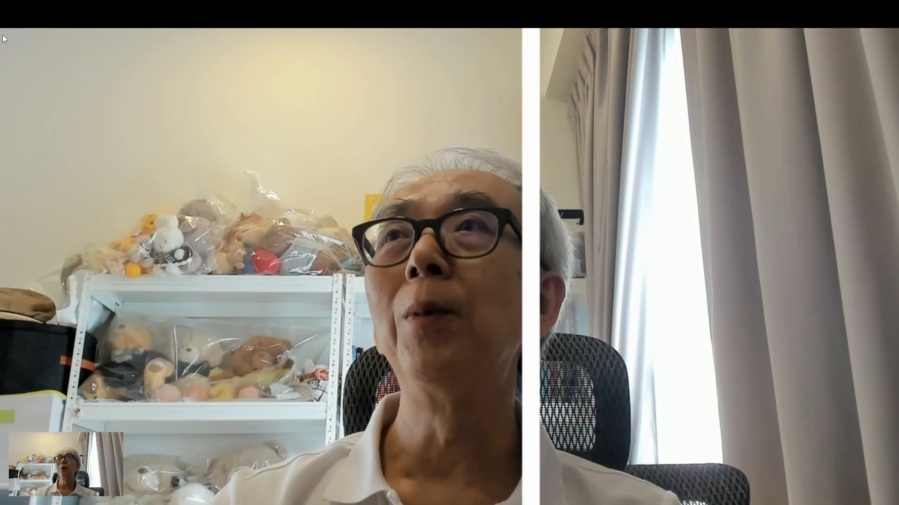
pyautogui.press('F1')
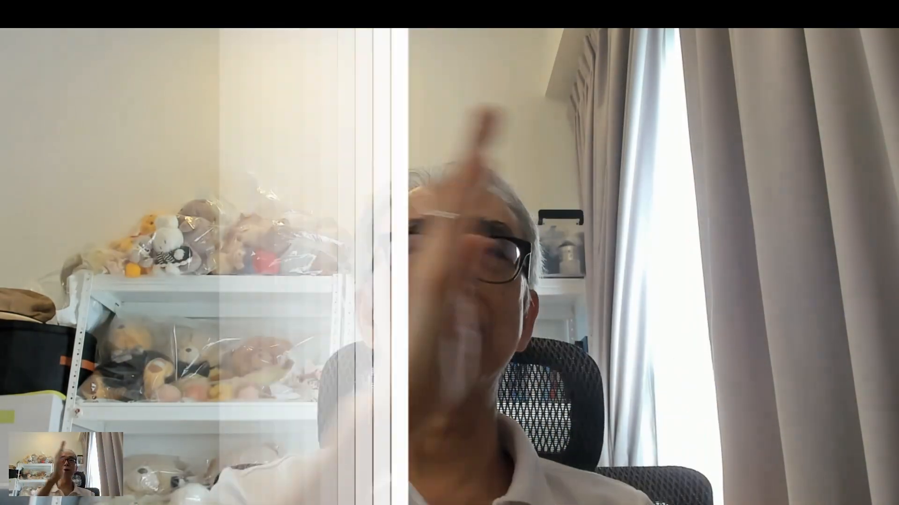
pyautogui.press('Escape')
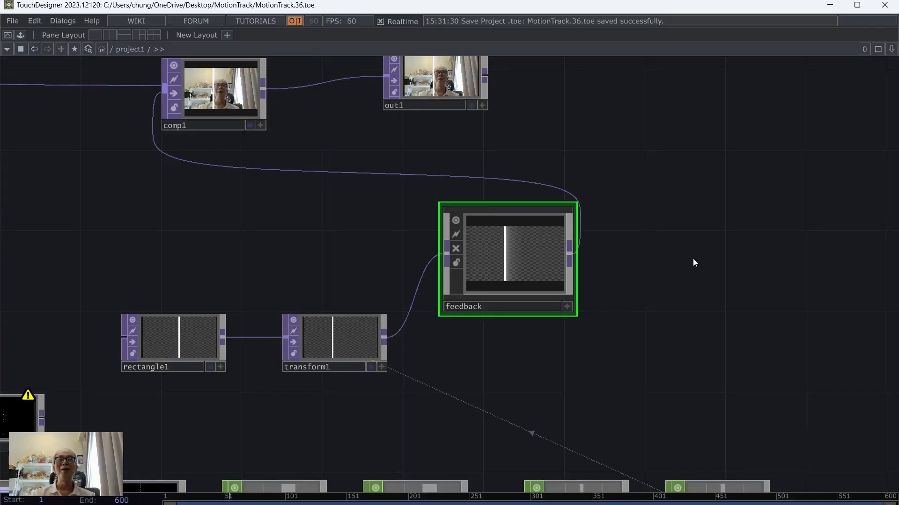
# Step: Move out1 and comp1 up and away from the feedback component to make room between them
pyautogui.moveTo(690, 267); pyautogui.dragTo(679, 362)
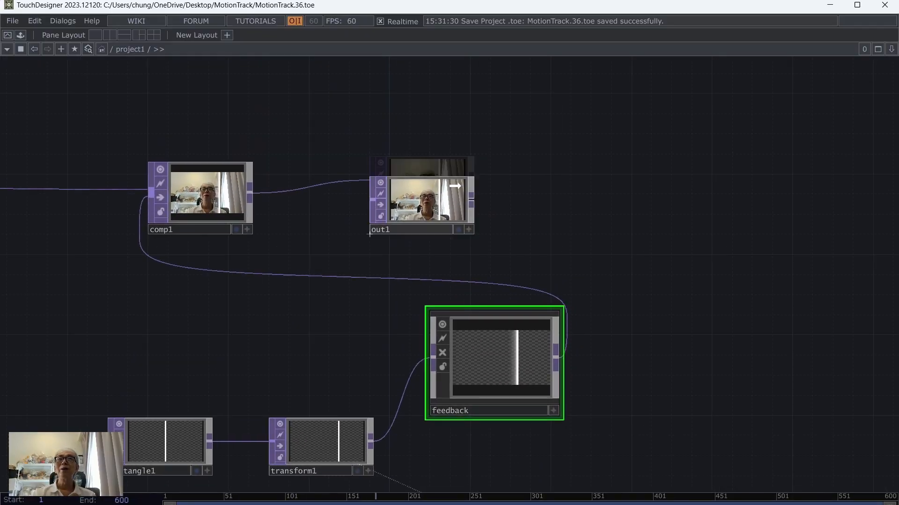
pyautogui.moveTo(450, 189); pyautogui.dragTo(517, 135)
pyautogui.moveTo(217, 190); pyautogui.dragTo(293, 132)
pyautogui.moveTo(511, 122); pyautogui.dragTo(511, 103)
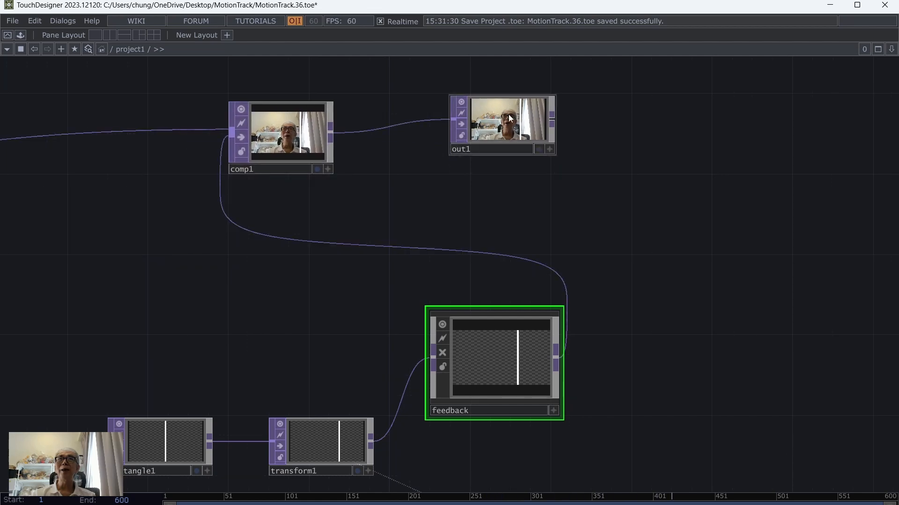
pyautogui.moveTo(228, 172); pyautogui.dragTo(269, 154)
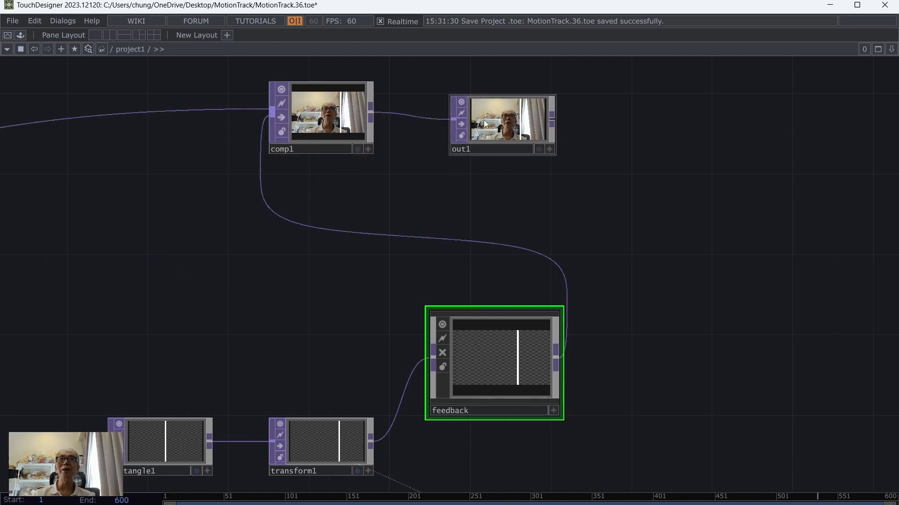
pyautogui.moveTo(510, 122); pyautogui.dragTo(511, 102)
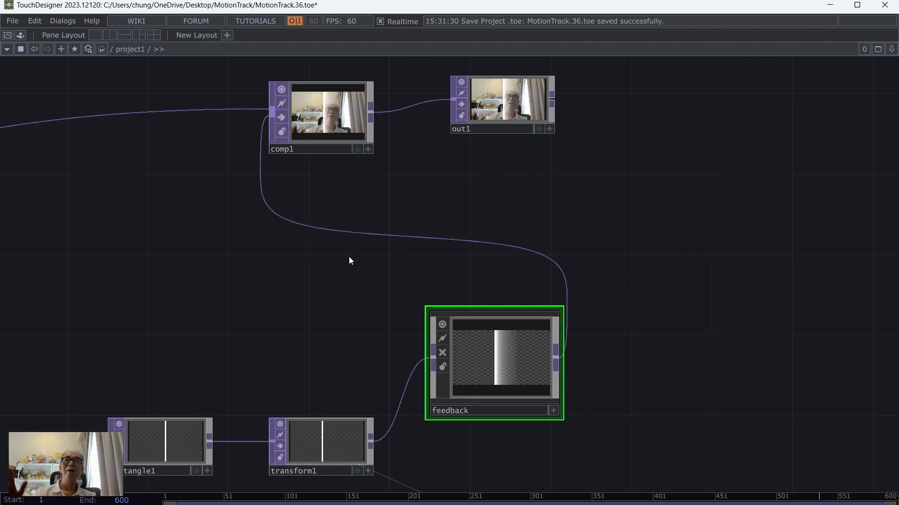
# Step: Insert a Limit TOP into the connection between the feedback component and comp1, placing it above feedback
pyautogui.rightClick(349, 232)
pyautogui.click(390, 218)
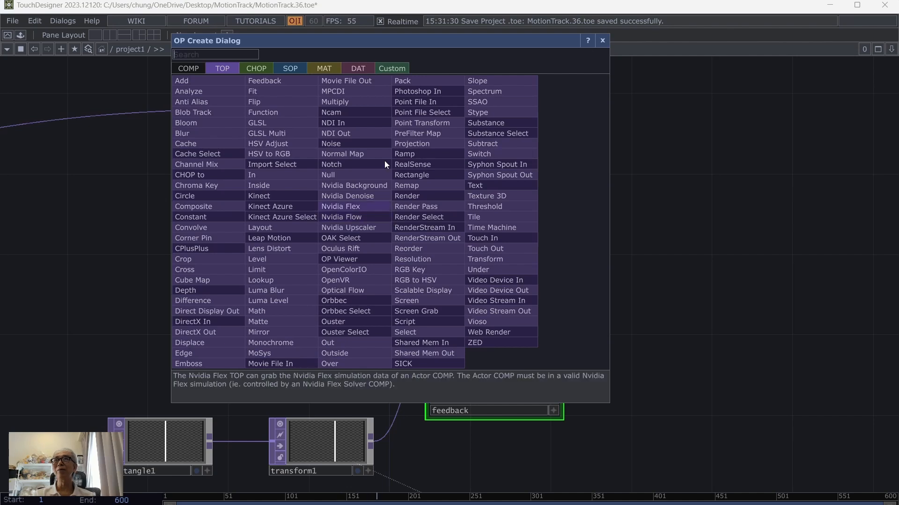
pyautogui.click(299, 271)
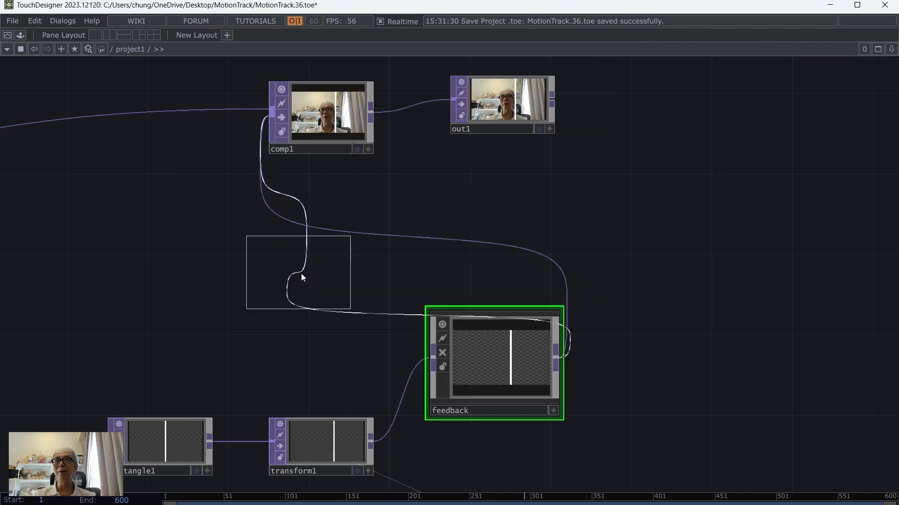
pyautogui.click(602, 240)
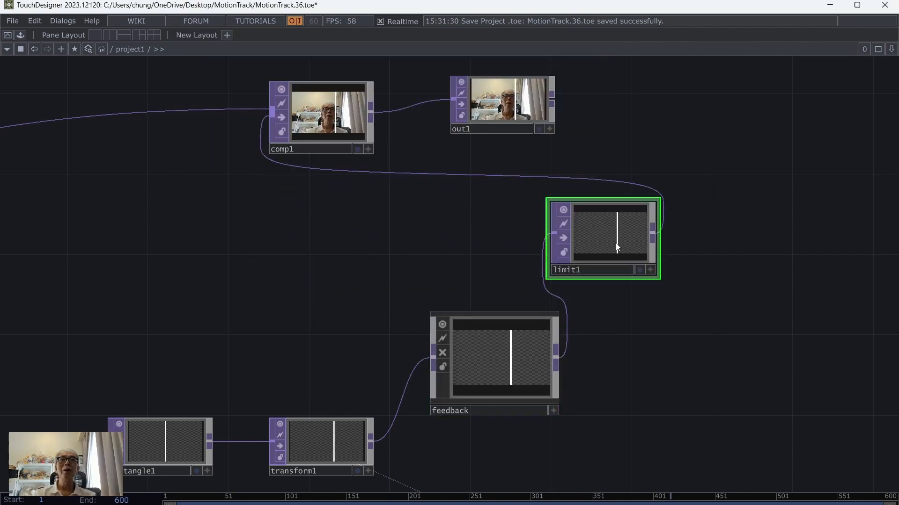
# Step: Set both Quantize Value and Quantize Position of limit1 to Floor
pyautogui.press('p')
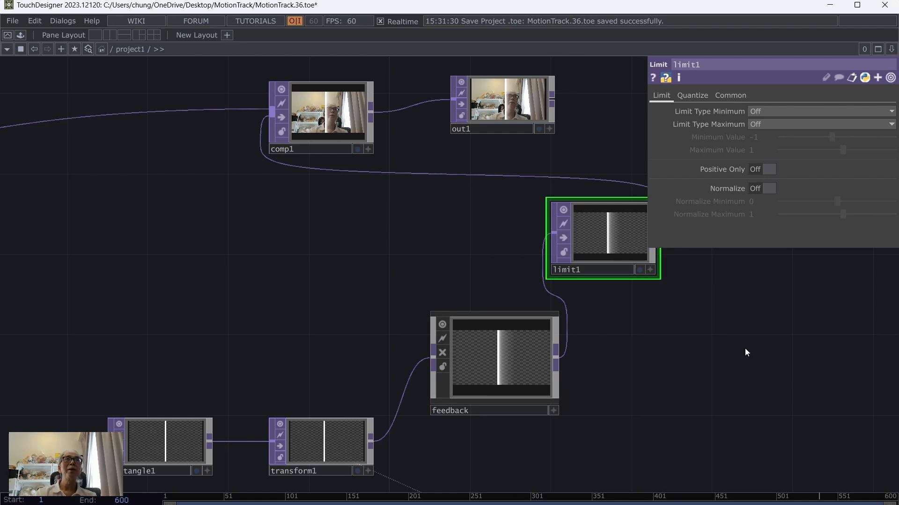
pyautogui.moveTo(720, 345); pyautogui.dragTo(637, 337)
pyautogui.click(690, 96)
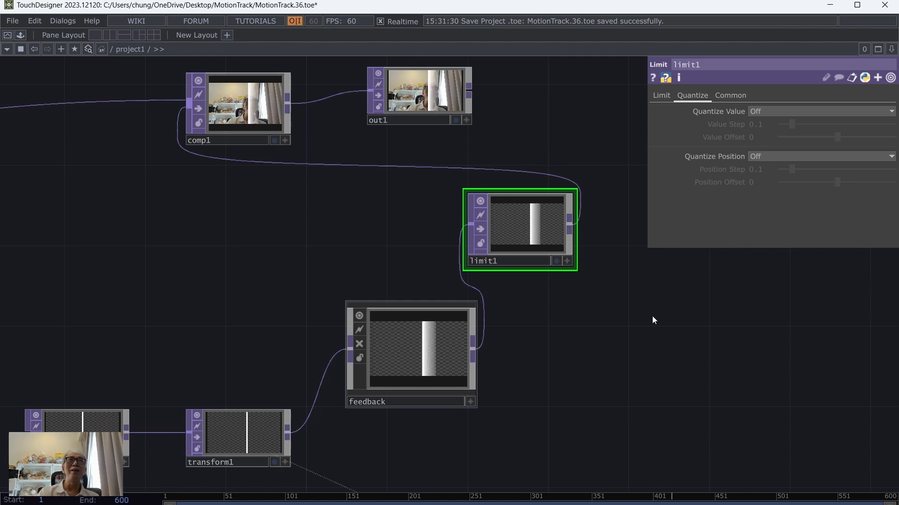
pyautogui.click(763, 112)
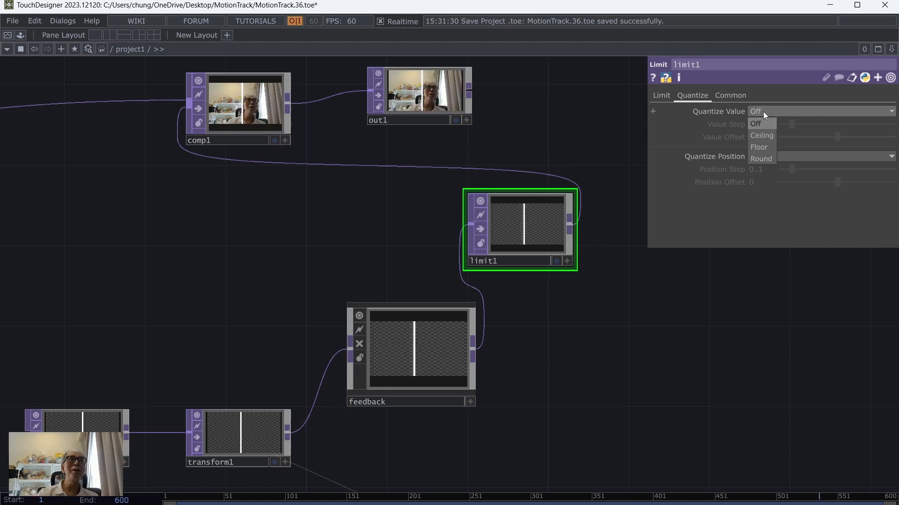
pyautogui.click(763, 148)
pyautogui.click(763, 155)
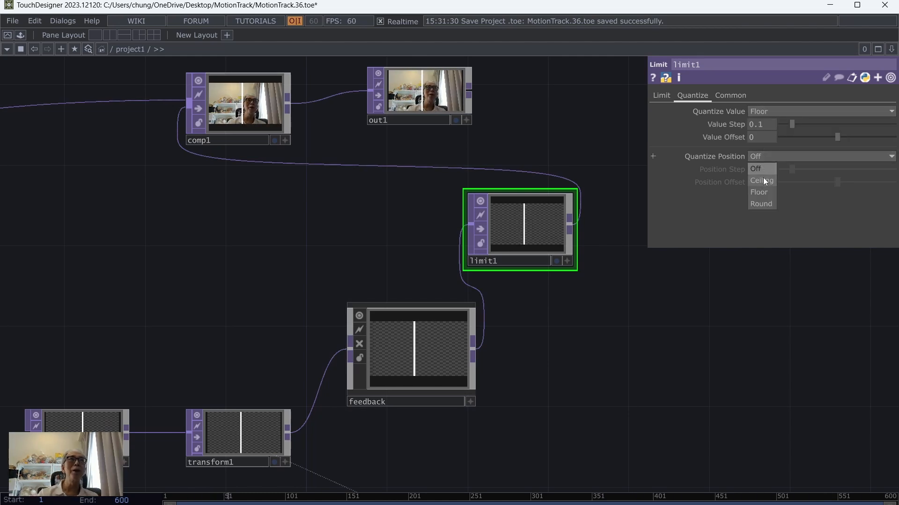
pyautogui.click(763, 195)
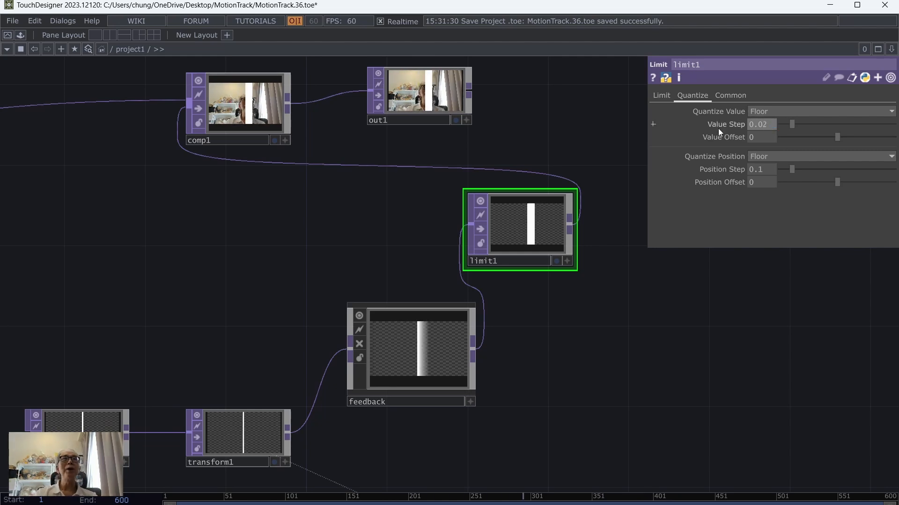
# Step: Set limit1's Value Step and Position Step to 0.02
pyautogui.click(771, 170)
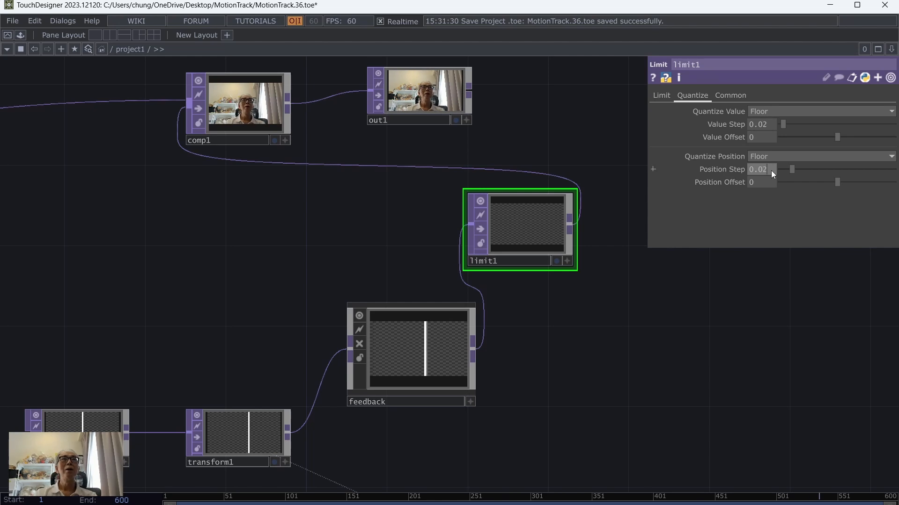
pyautogui.write('0.02')
pyautogui.press('Return')
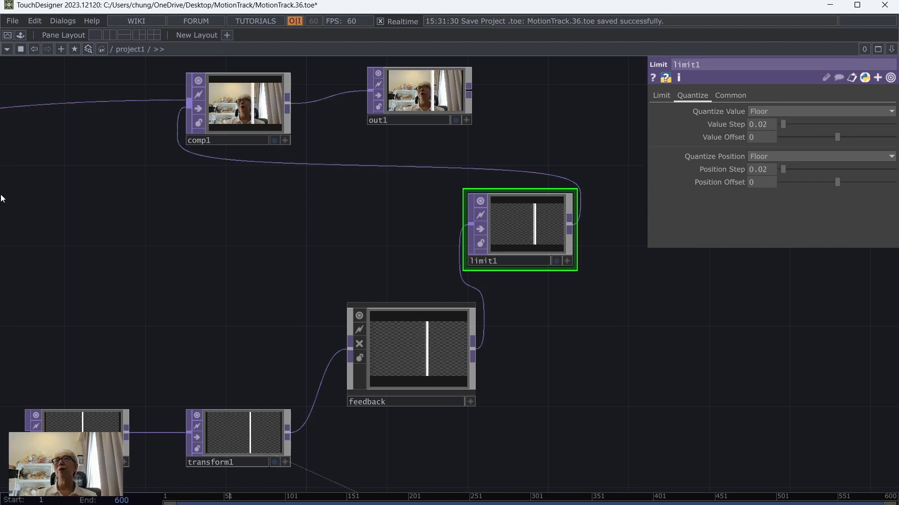
# Step: Save the project and view the quantized rectangle trail over the camera image in perform mode
pyautogui.click(14, 20)
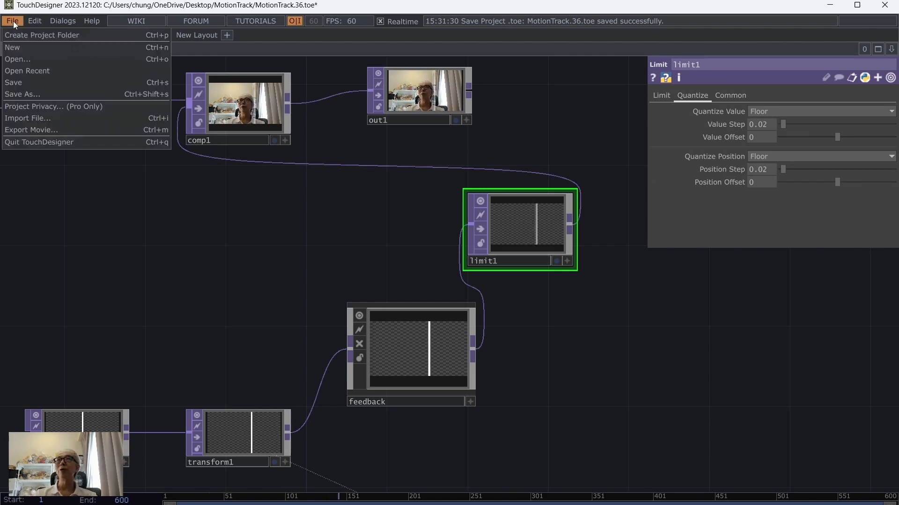
pyautogui.click(18, 86)
pyautogui.press('p')
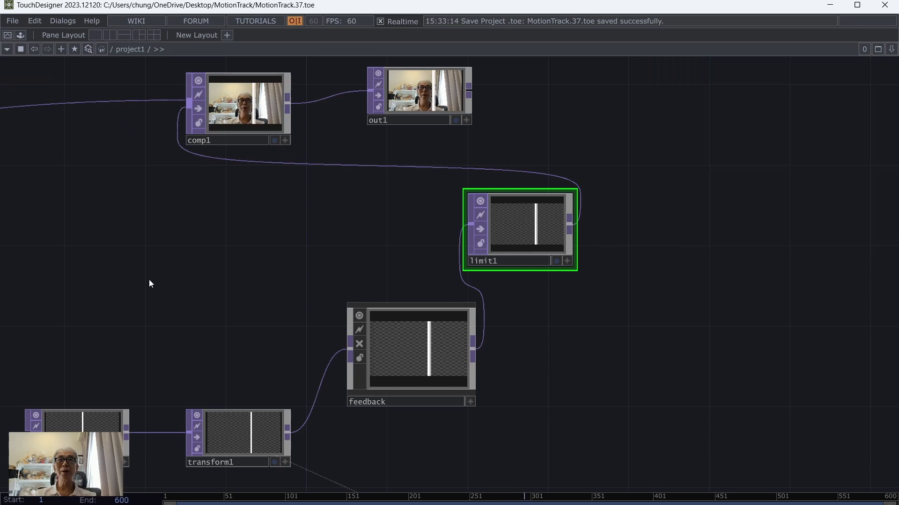
pyautogui.click(12, 36)
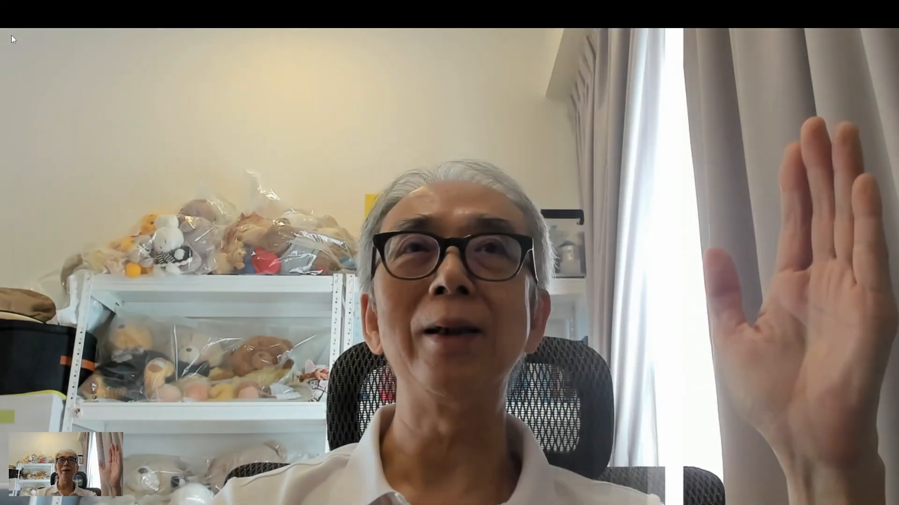
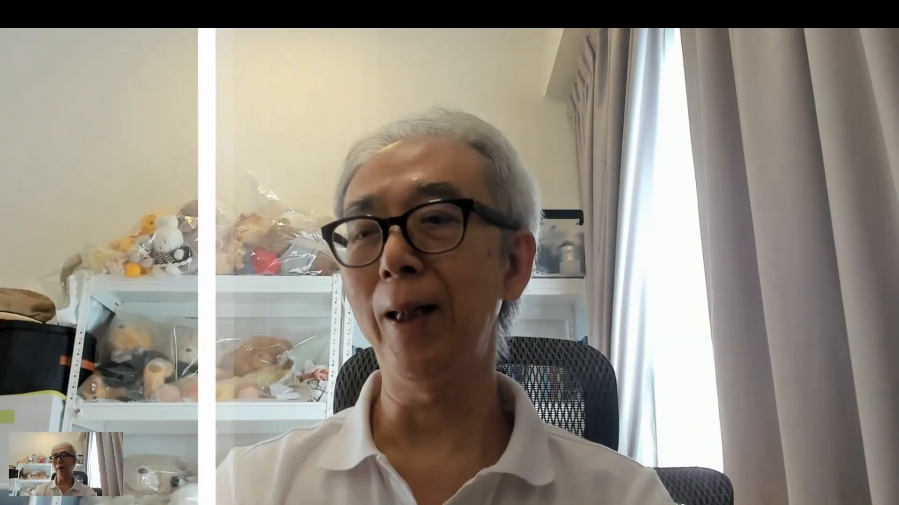
pyautogui.press('Escape')
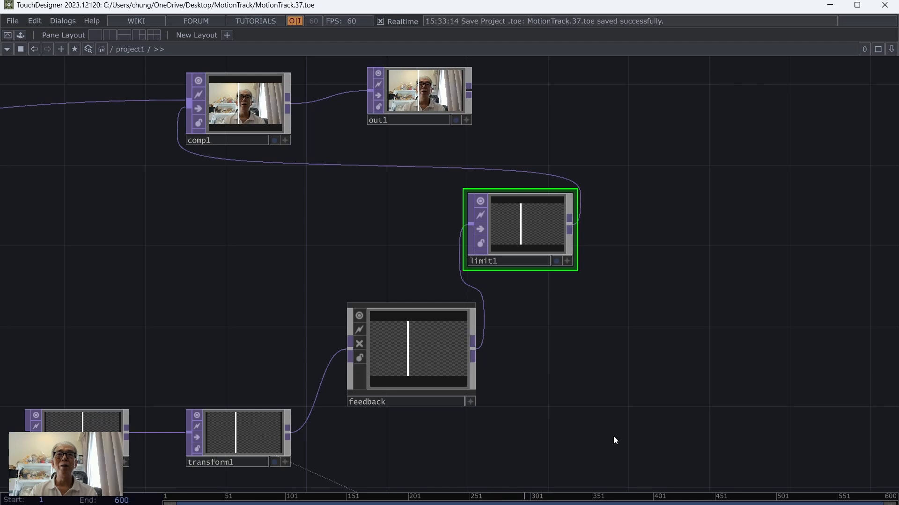
# Step: Switch to the browser to look over the slit-scan catalogue and the Texture 3D TOP and Time Machine TOP documentation, and return to TouchDesigner
pyautogui.moveTo(514, 504)
pyautogui.click(514, 482)
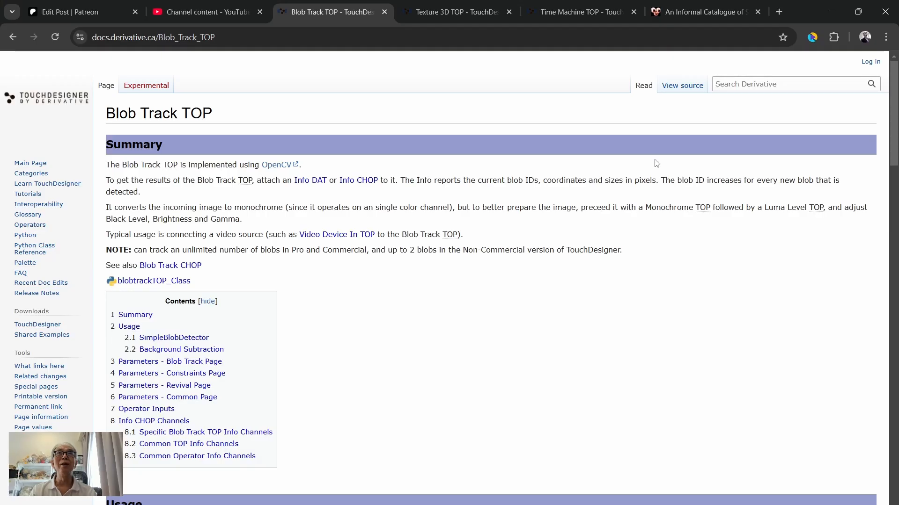
pyautogui.click(715, 12)
pyautogui.scroll(-15, 648, 240)
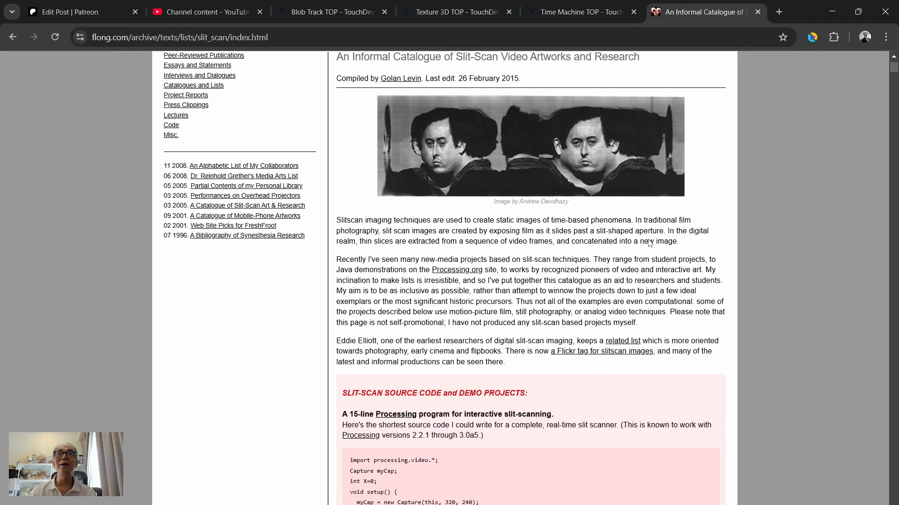
pyautogui.scroll(12, 649, 242)
pyautogui.scroll(4, 648, 242)
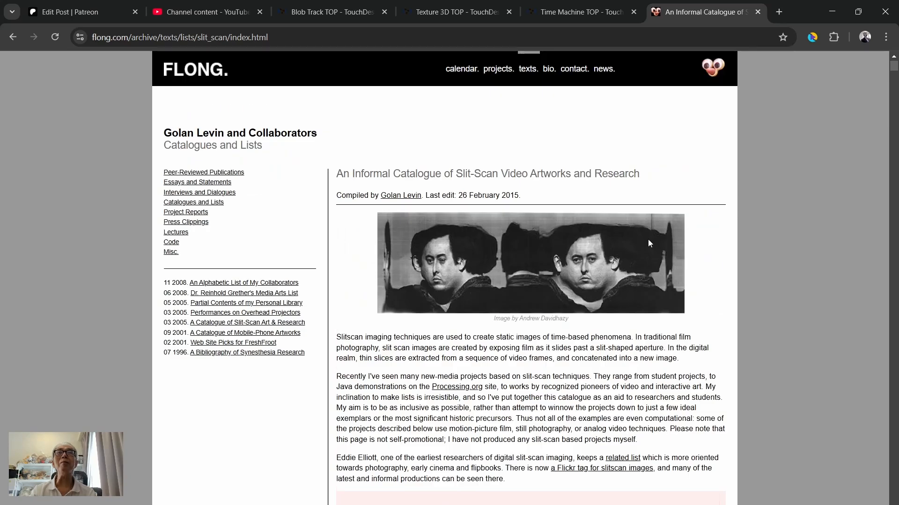
pyautogui.click(447, 12)
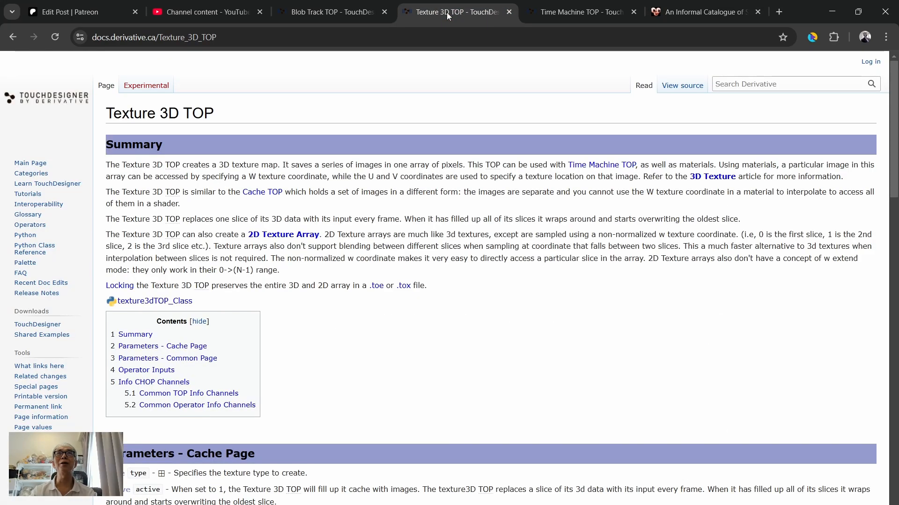
pyautogui.click(582, 13)
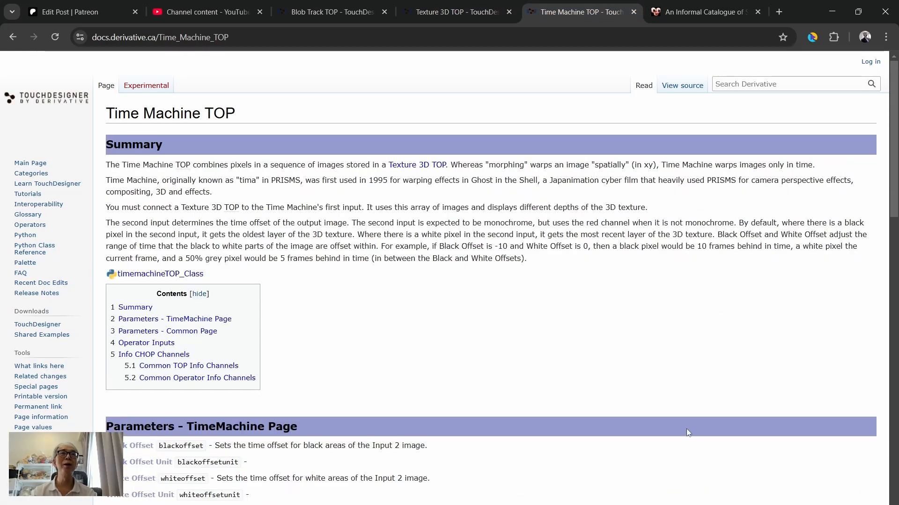
pyautogui.moveTo(669, 504)
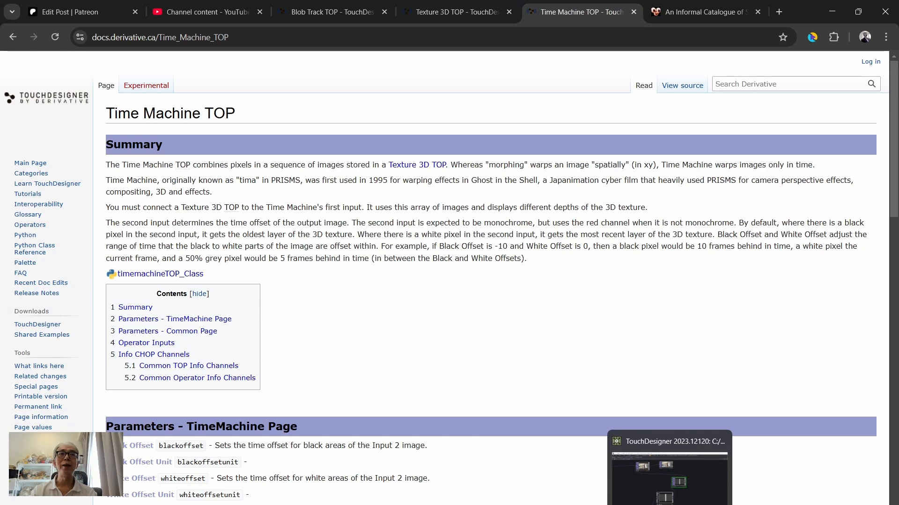
pyautogui.click(669, 468)
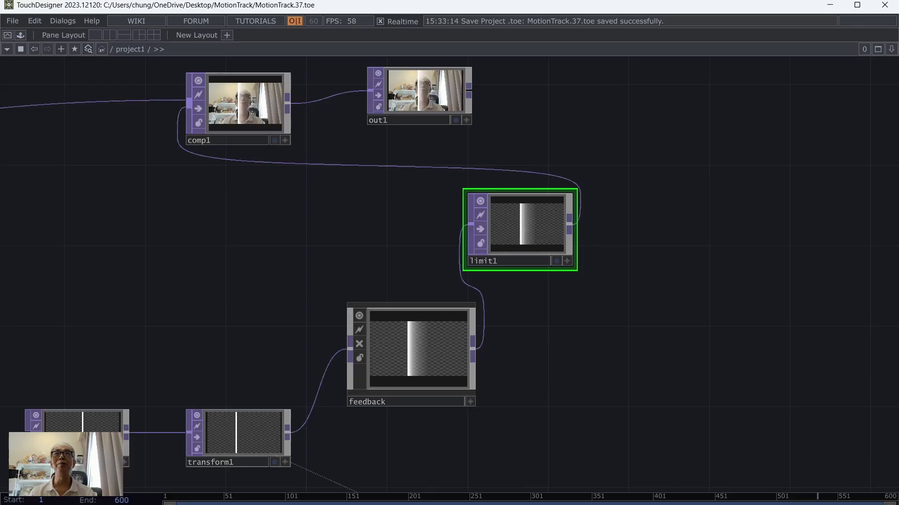
# Step: Add a Texture 3D TOP beside the camera chain, feed it from videodevin1, and shrink its node tile
pyautogui.moveTo(693, 247); pyautogui.dragTo(777, 273)
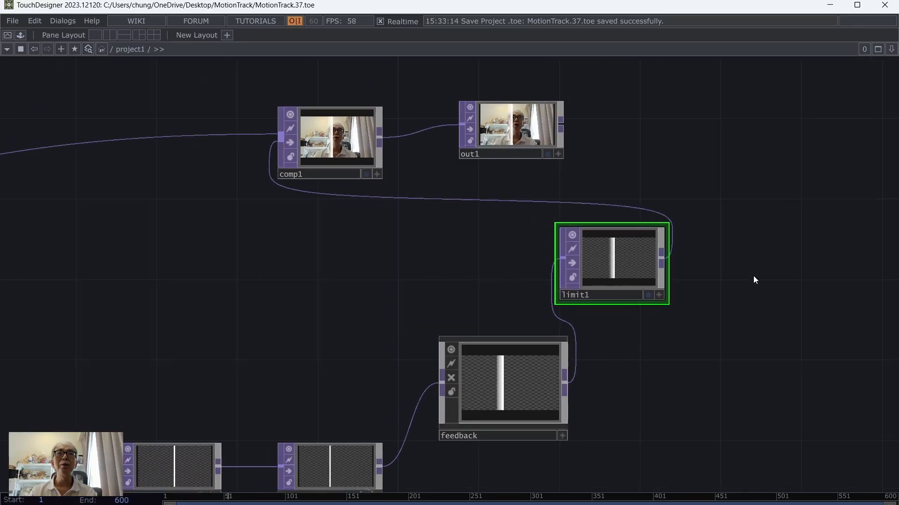
pyautogui.scroll(-3, 753, 276)
pyautogui.moveTo(378, 260); pyautogui.dragTo(492, 217)
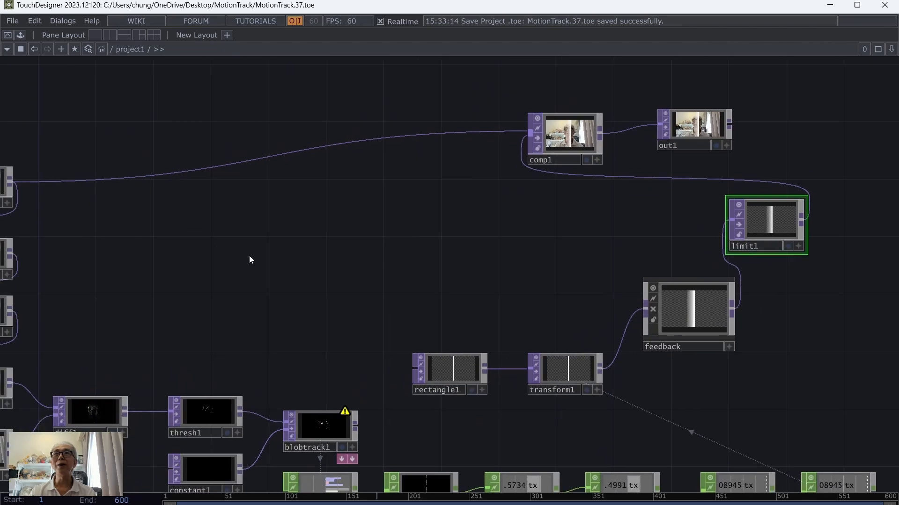
pyautogui.moveTo(283, 259); pyautogui.dragTo(379, 264)
pyautogui.press('Tab')
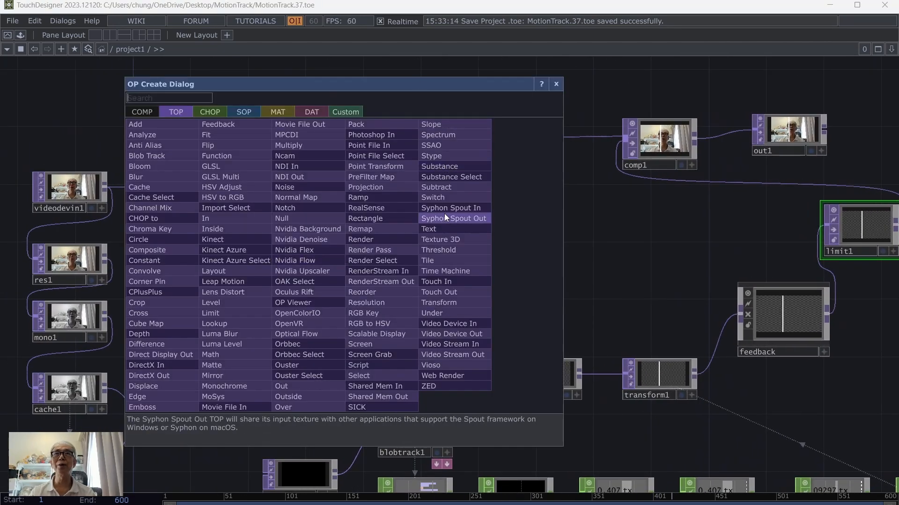
pyautogui.click(448, 239)
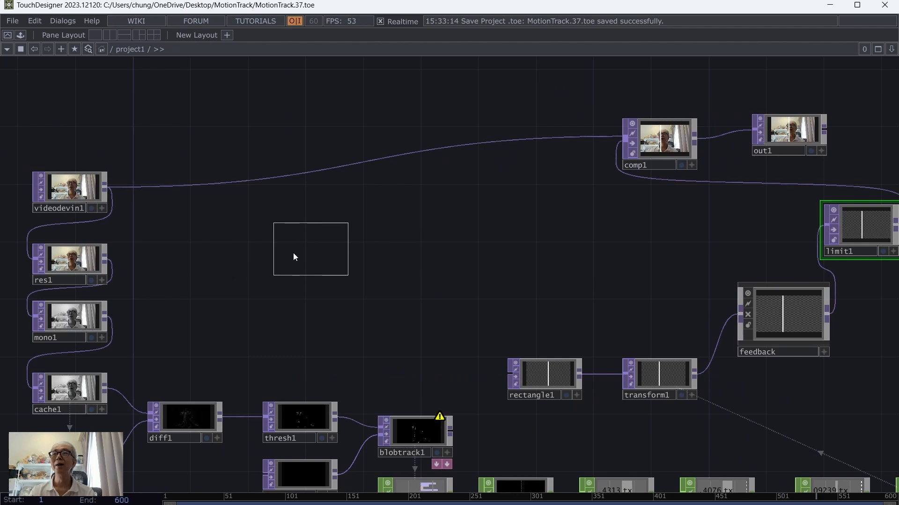
pyautogui.click(286, 257)
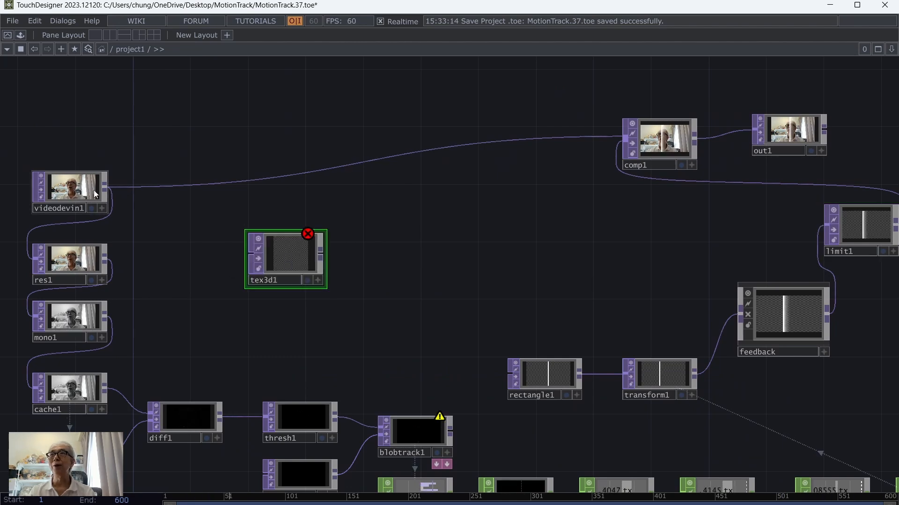
pyautogui.moveTo(105, 187); pyautogui.dragTo(235, 262)
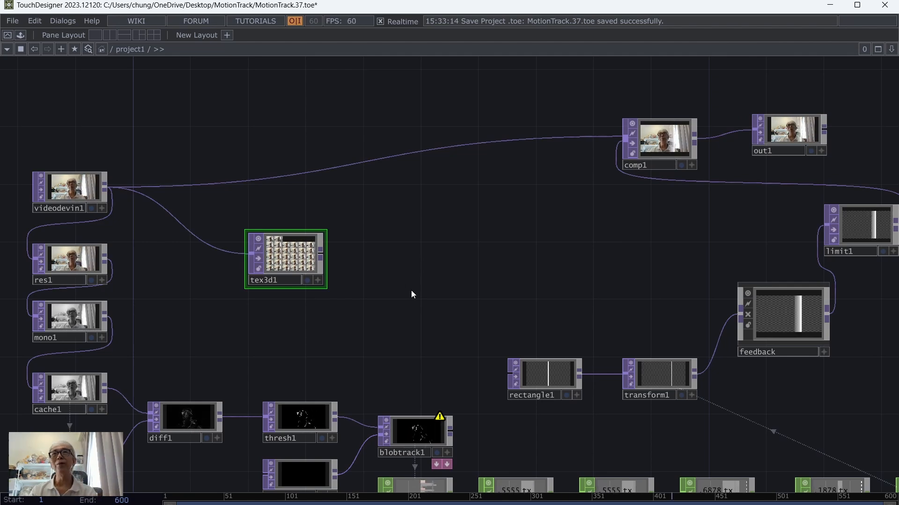
pyautogui.moveTo(322, 233); pyautogui.dragTo(325, 233)
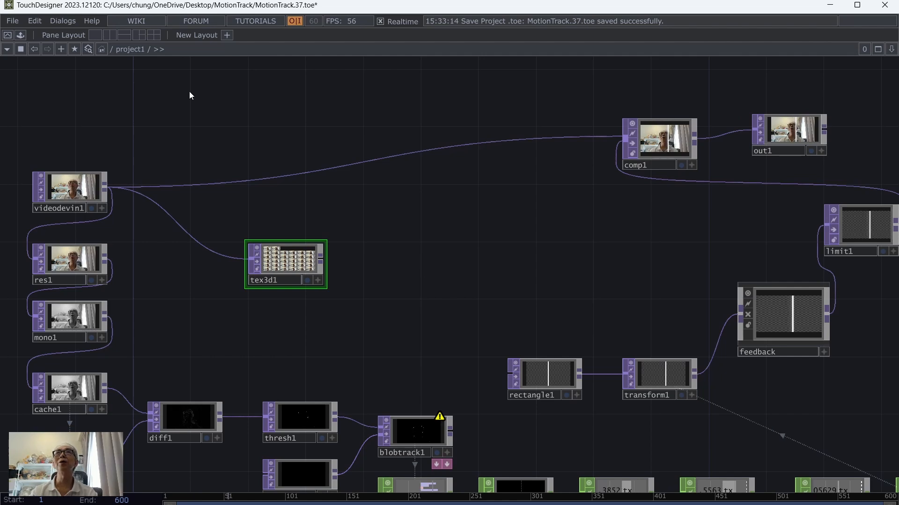
# Step: Save the project and check the cache parameters of tex3d1
pyautogui.click(8, 22)
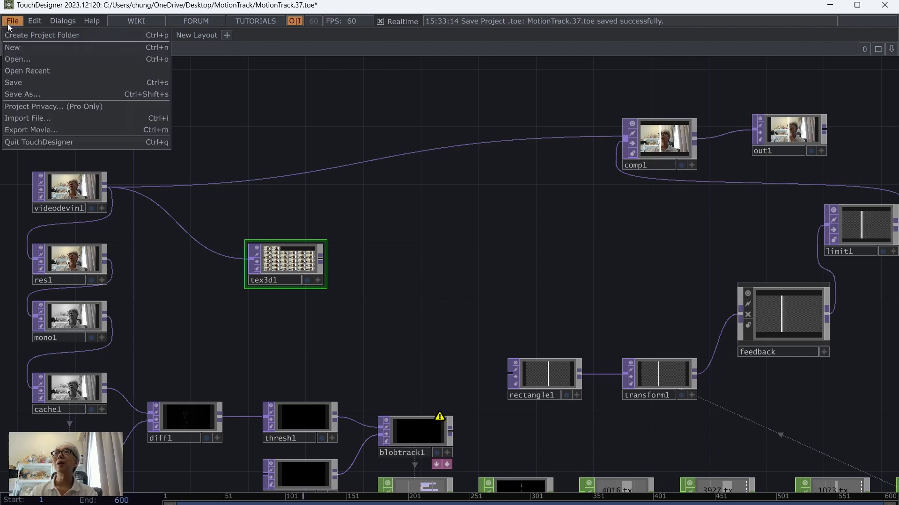
pyautogui.click(16, 85)
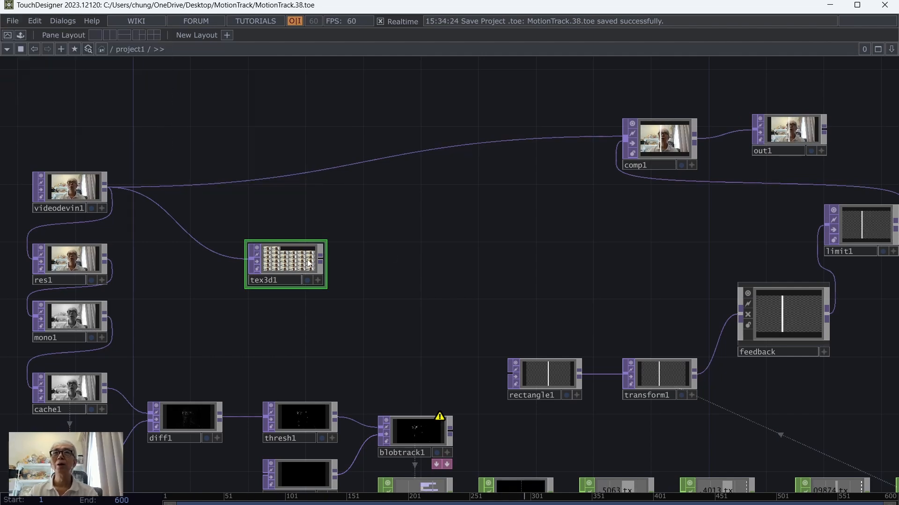
pyautogui.press('p')
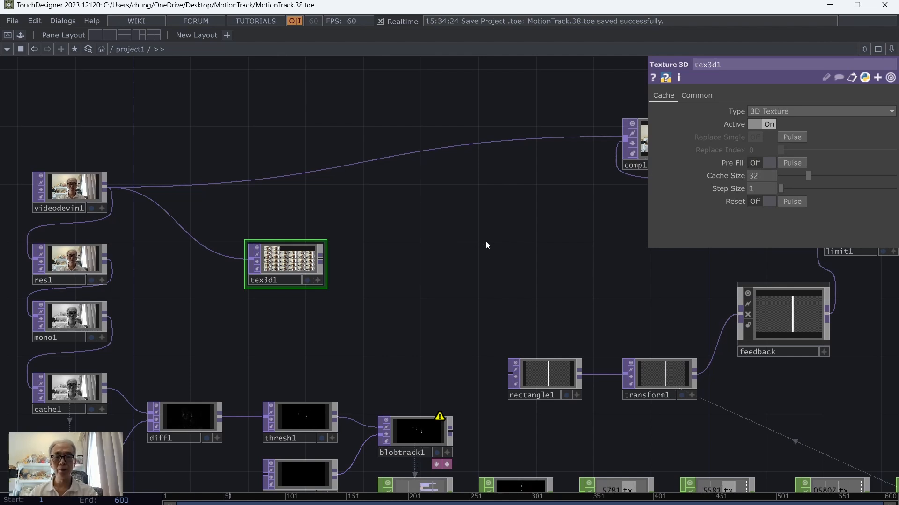
pyautogui.press('p')
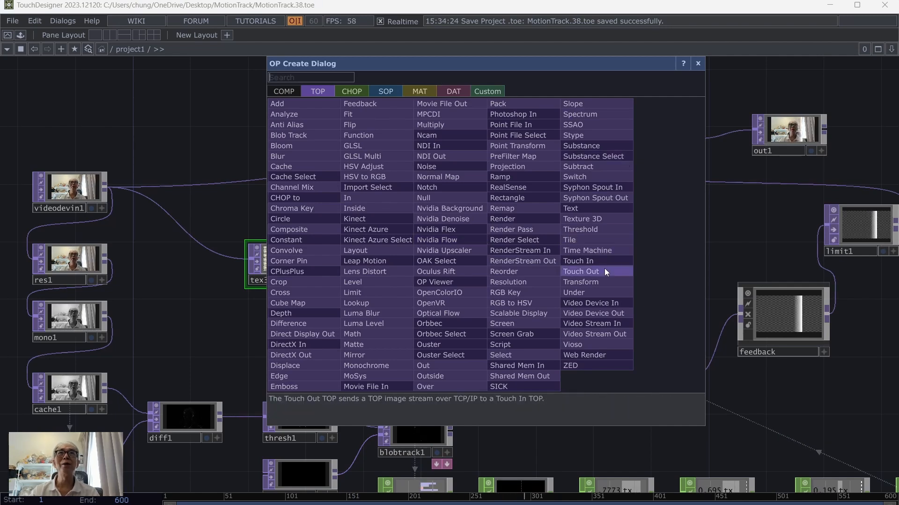
# Step: Add a Time Machine TOP fed by tex3d1 on its first input, and space the two nodes apart
pyautogui.click(600, 251)
pyautogui.click(450, 243)
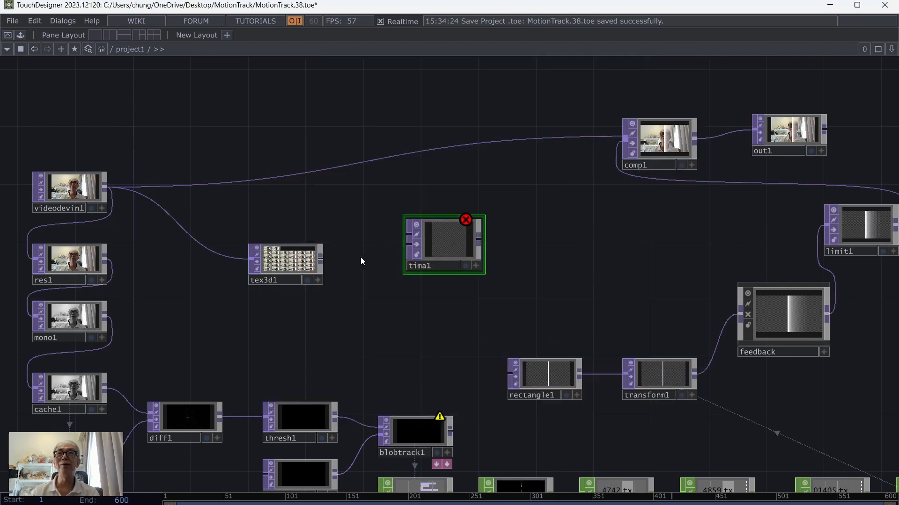
pyautogui.moveTo(321, 257); pyautogui.dragTo(409, 234)
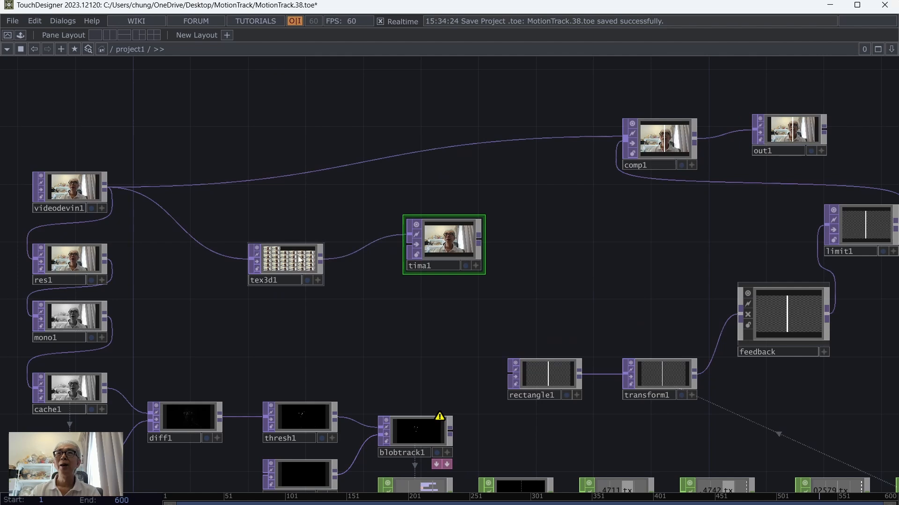
pyautogui.moveTo(285, 260); pyautogui.dragTo(315, 231)
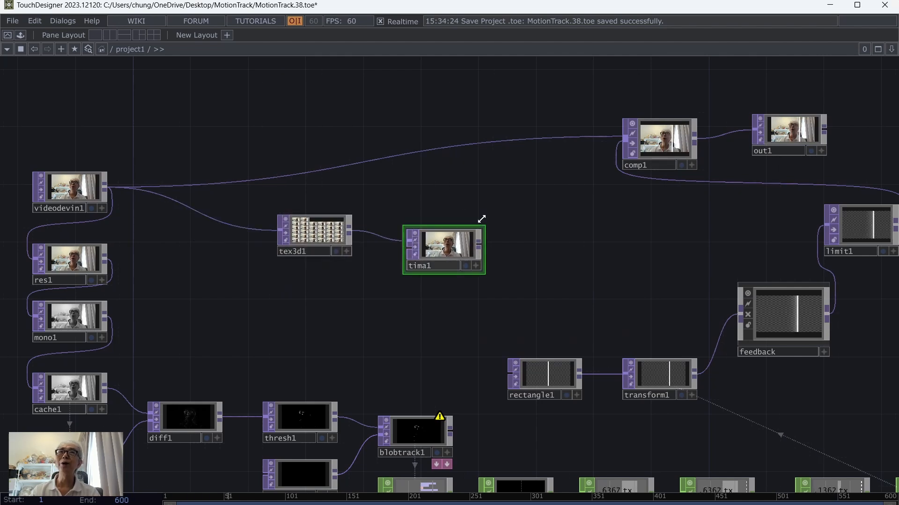
pyautogui.moveTo(456, 248); pyautogui.dragTo(470, 248)
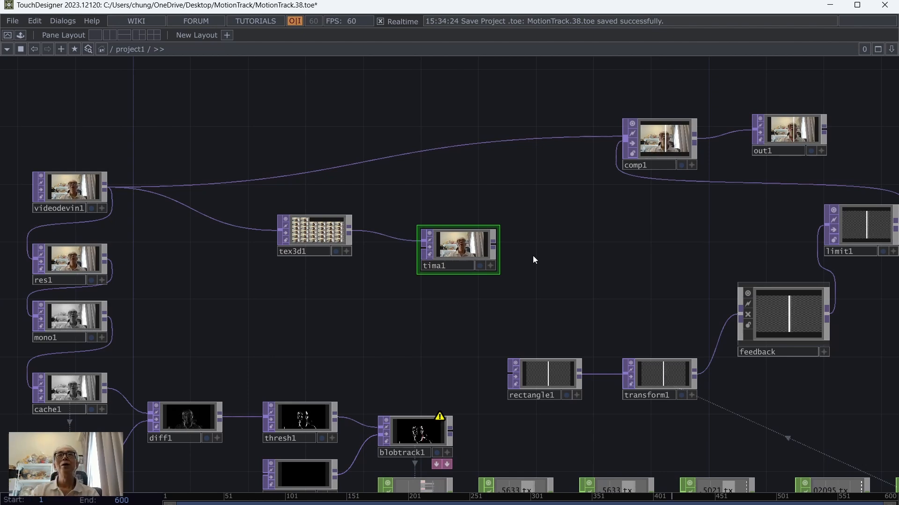
# Step: Reposition tima1 slightly lower and farther from tex3d1
pyautogui.scroll(5, 534, 274)
pyautogui.scroll(1, 536, 276)
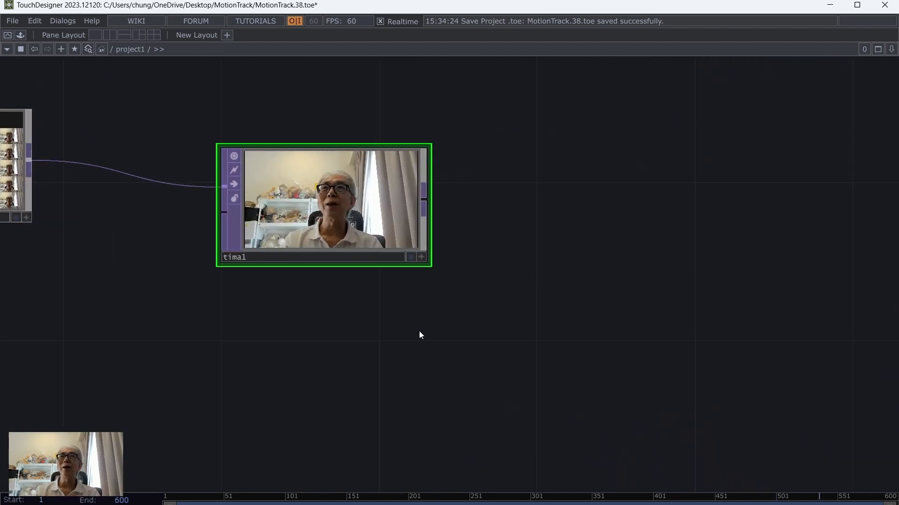
pyautogui.scroll(-6, 420, 331)
pyautogui.moveTo(323, 351); pyautogui.dragTo(507, 267)
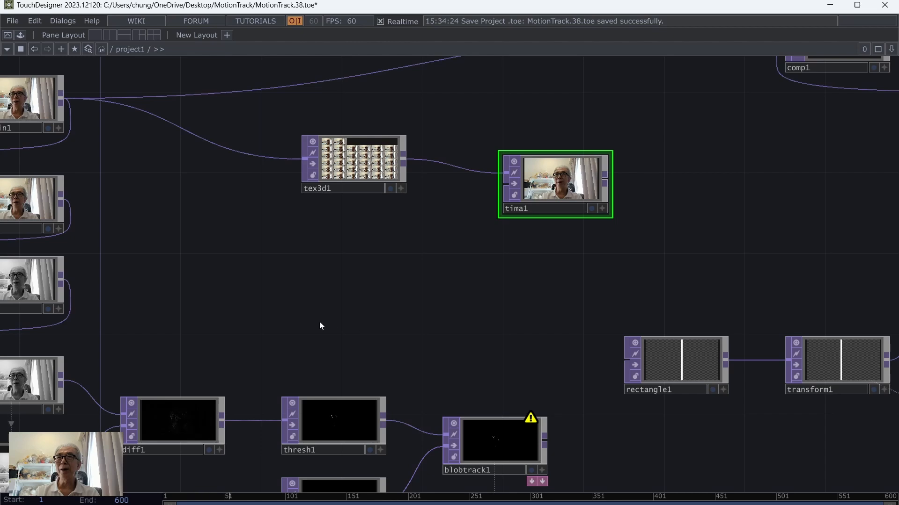
pyautogui.moveTo(321, 324); pyautogui.dragTo(385, 222)
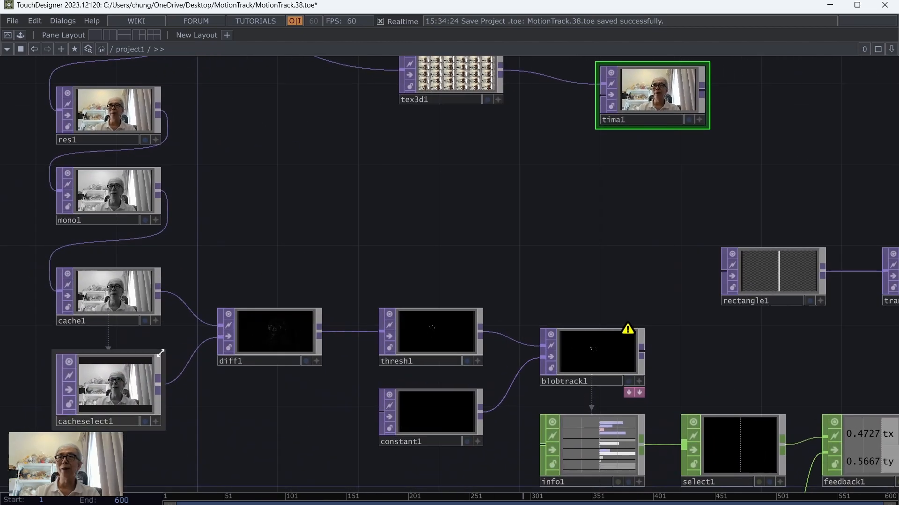
pyautogui.moveTo(554, 161); pyautogui.dragTo(265, 259)
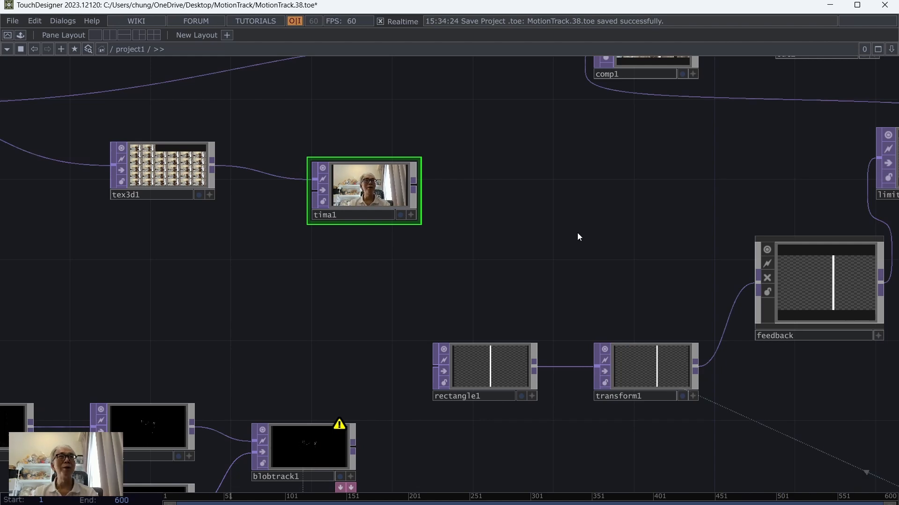
pyautogui.moveTo(392, 195)
pyautogui.mouseDown()
pyautogui.moveTo(402, 208)
pyautogui.moveTo(394, 210)
pyautogui.mouseUp()
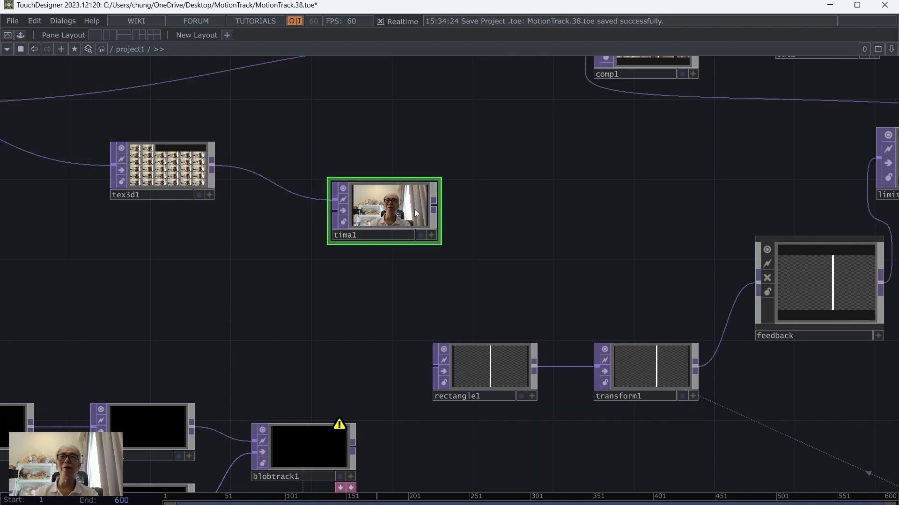
# Step: Set the Black Offset of tima1 to -32, matching the cache size of tex3d1, and save the project
pyautogui.press('p')
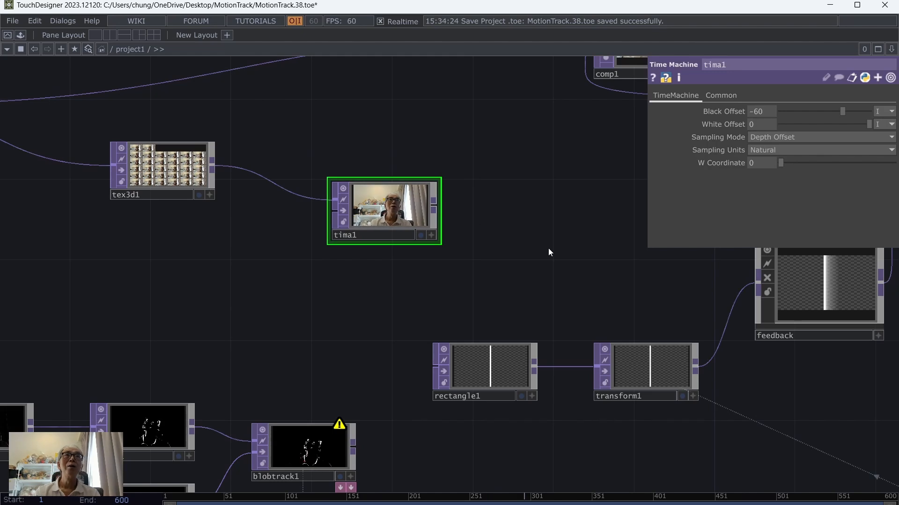
pyautogui.moveTo(544, 251); pyautogui.dragTo(556, 253)
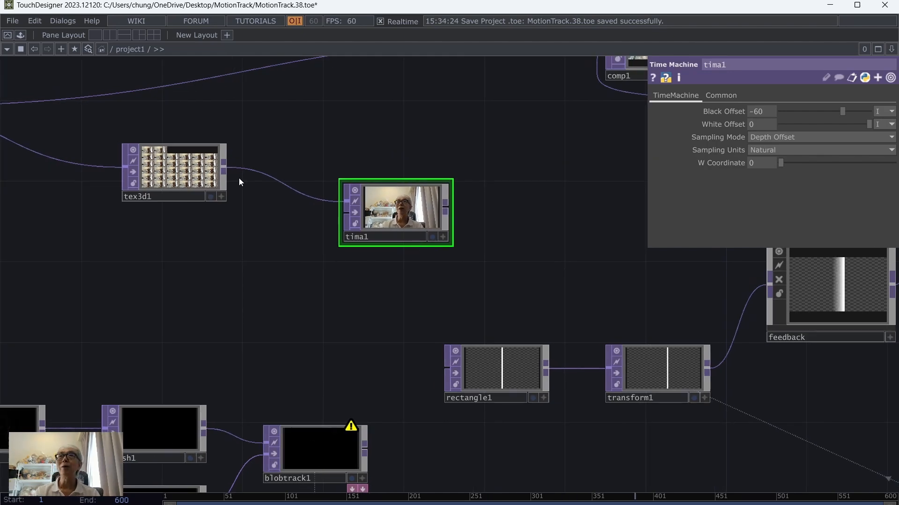
pyautogui.click(203, 176)
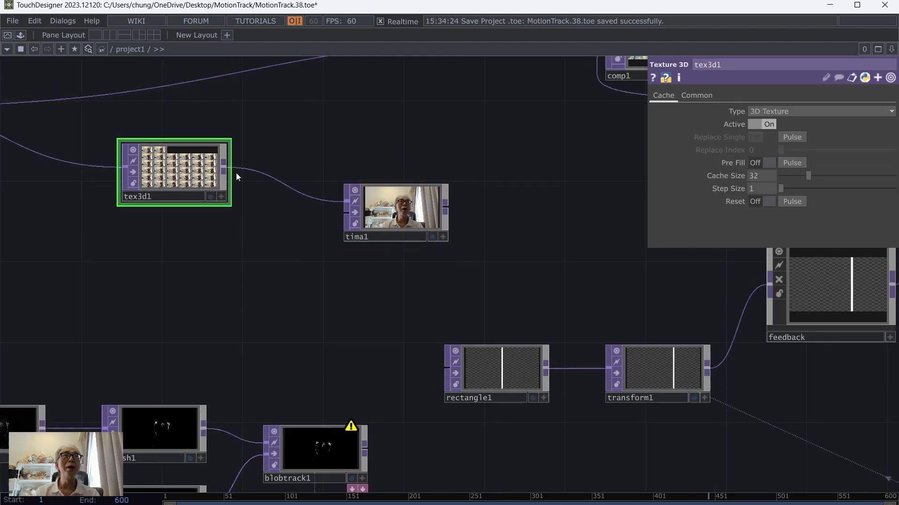
pyautogui.click(410, 212)
pyautogui.click(766, 112)
pyautogui.write('-32')
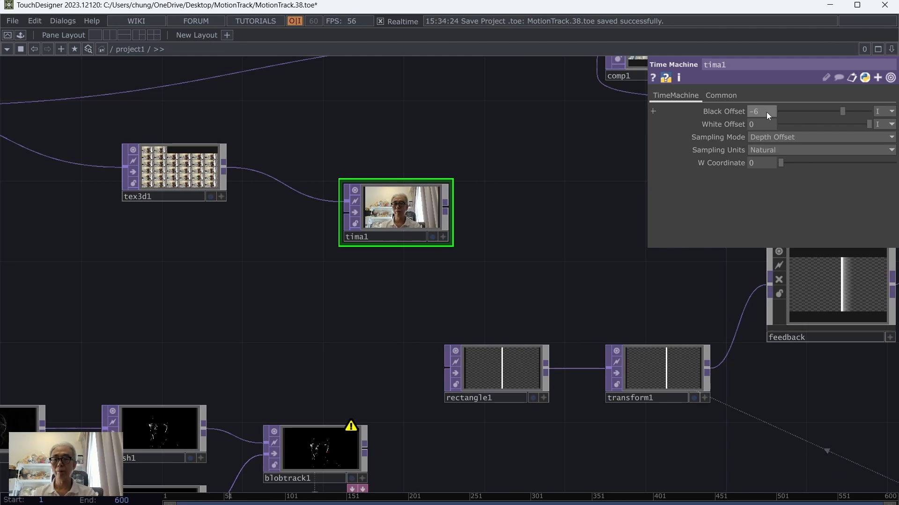
pyautogui.press('Return')
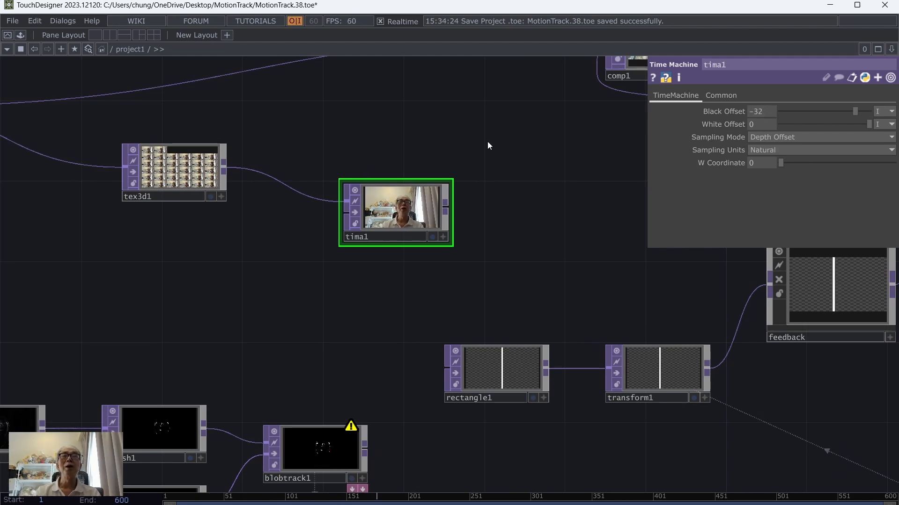
pyautogui.click(9, 21)
pyautogui.click(26, 83)
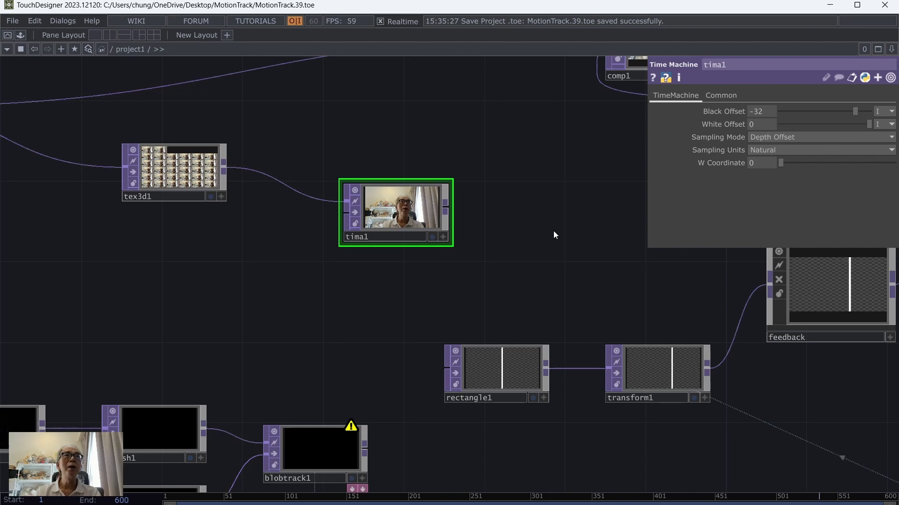
pyautogui.press('p')
# Step: Shift the feedback and limit1 nodes lower and disconnect limit1 from comp1
pyautogui.moveTo(633, 212); pyautogui.dragTo(465, 222)
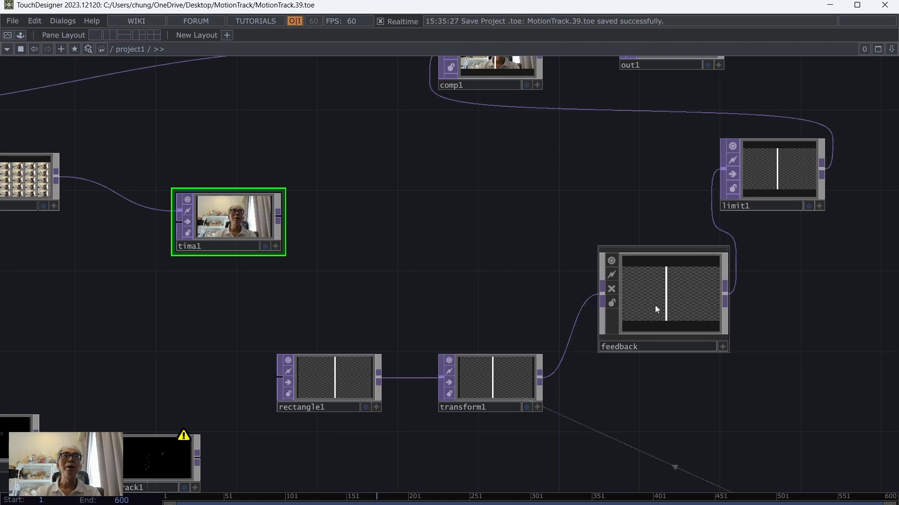
pyautogui.moveTo(655, 305); pyautogui.dragTo(634, 340)
pyautogui.moveTo(750, 184); pyautogui.dragTo(769, 225)
pyautogui.moveTo(371, 217); pyautogui.dragTo(249, 254)
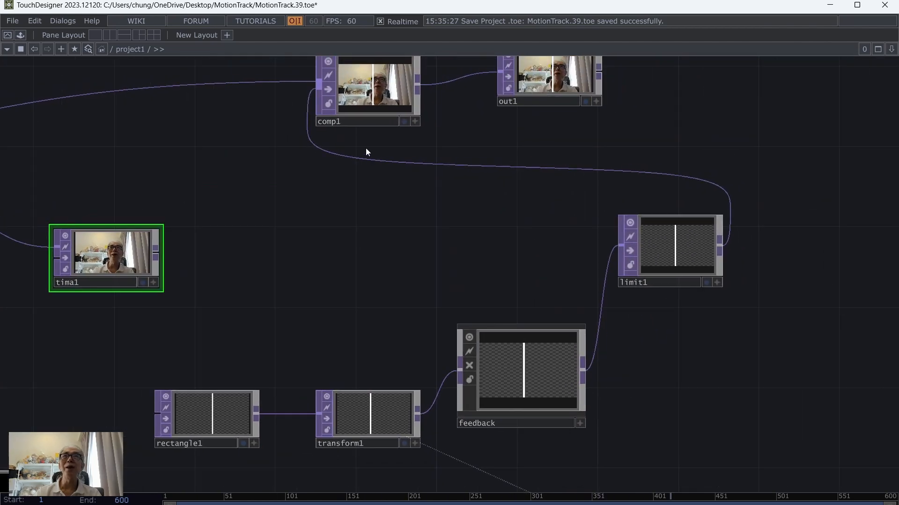
pyautogui.rightClick(365, 159)
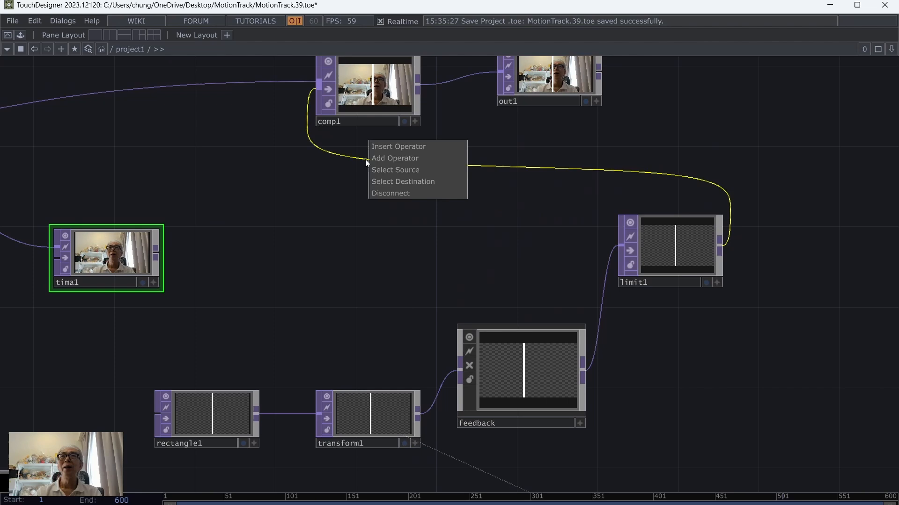
pyautogui.click(404, 192)
# Step: Move limit1 directly above the feedback node
pyautogui.moveTo(688, 237); pyautogui.dragTo(529, 253)
pyautogui.click(540, 285)
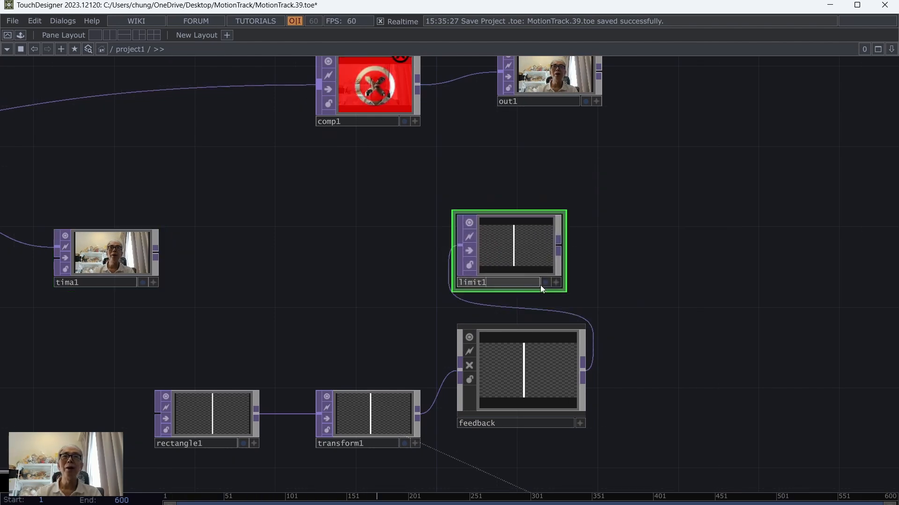
pyautogui.click(546, 283)
pyautogui.click(547, 283)
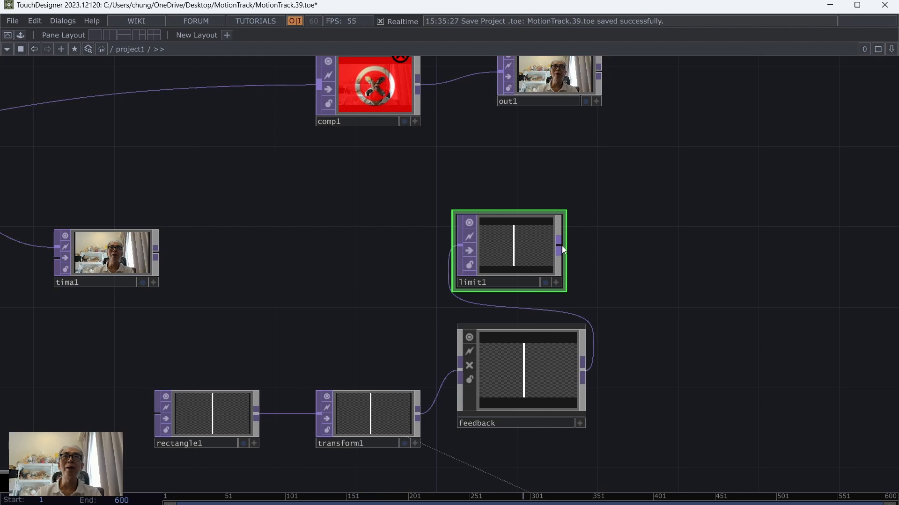
# Step: Append a Transform TOP to the output of limit1 and place it in line beside it
pyautogui.rightClick(561, 245)
pyautogui.click(655, 285)
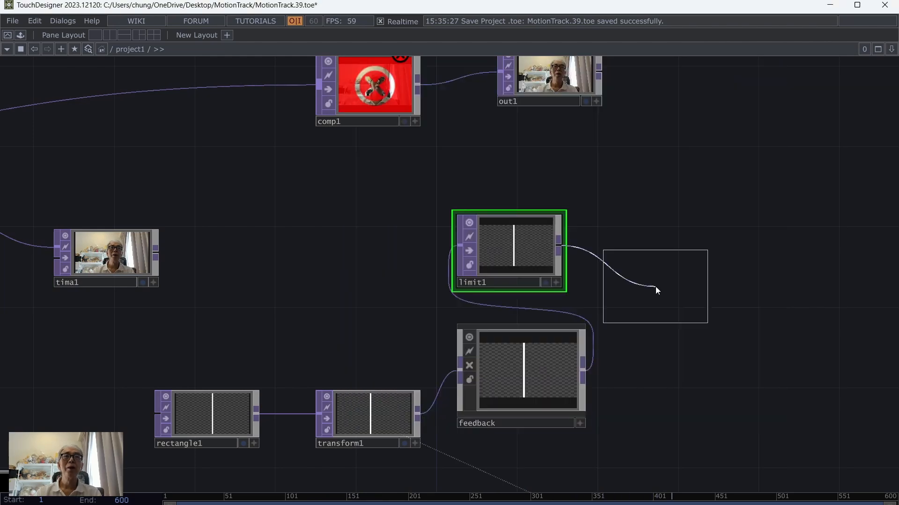
pyautogui.click(659, 248)
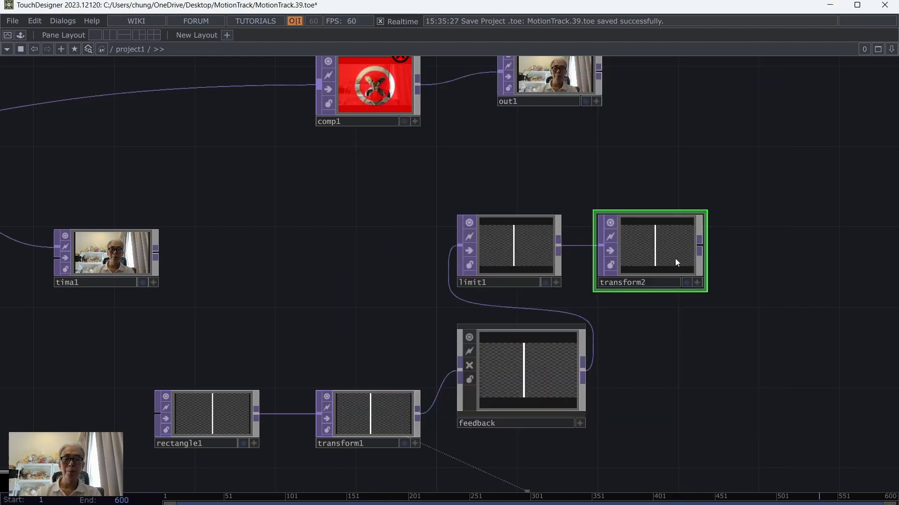
# Step: Set the Background Color alpha of transform2 to 1
pyautogui.press('p')
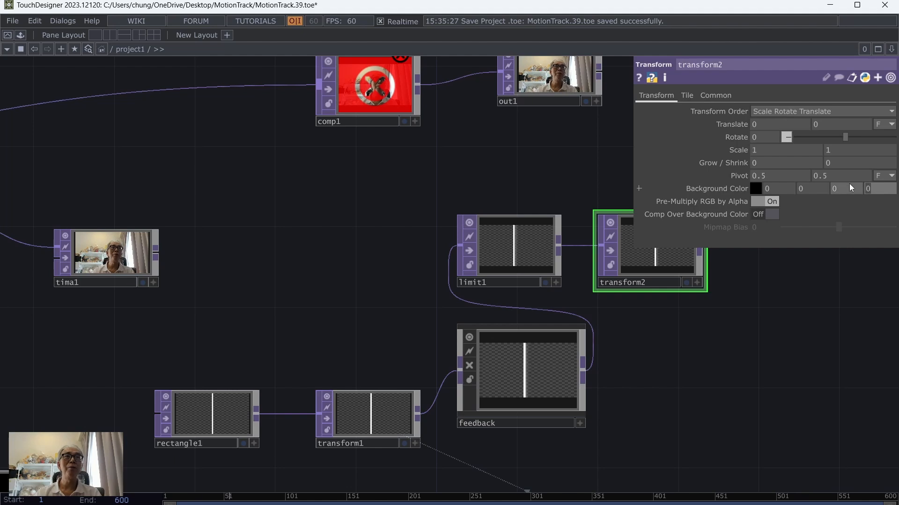
pyautogui.write('1')
pyautogui.press('Return')
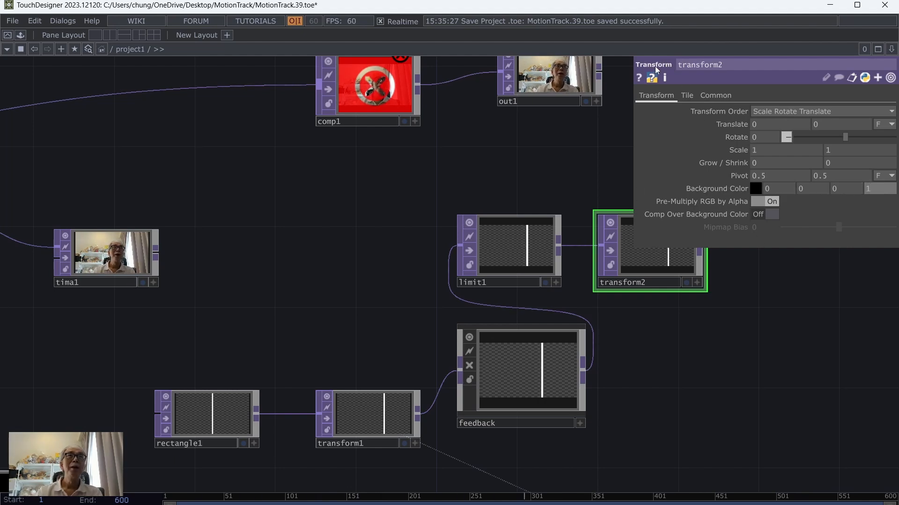
# Step: Turn on Comp Over Background Color for transform2 and preview its output as the network backdrop
pyautogui.click(755, 215)
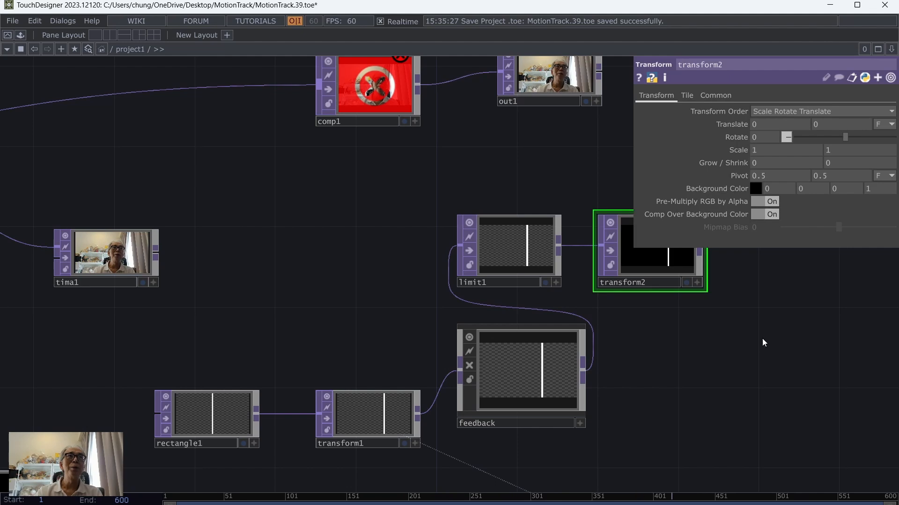
pyautogui.moveTo(722, 337); pyautogui.dragTo(580, 348)
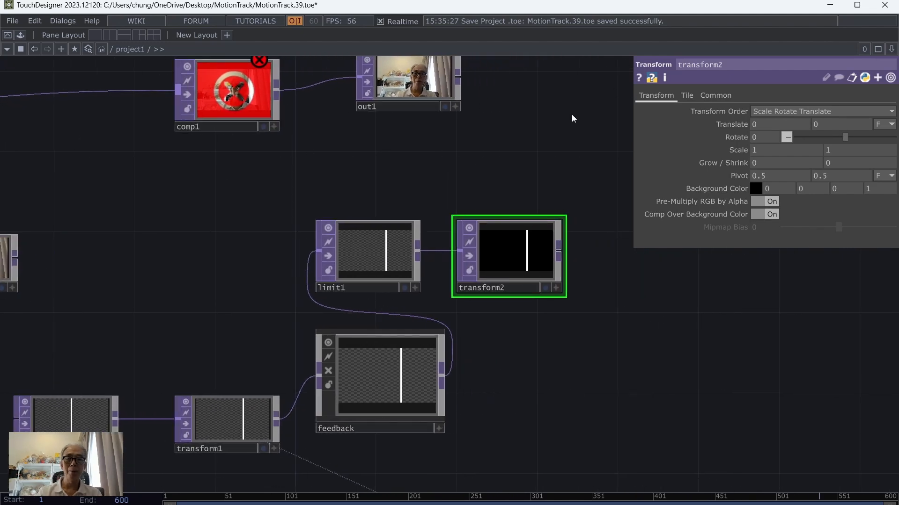
pyautogui.press('p')
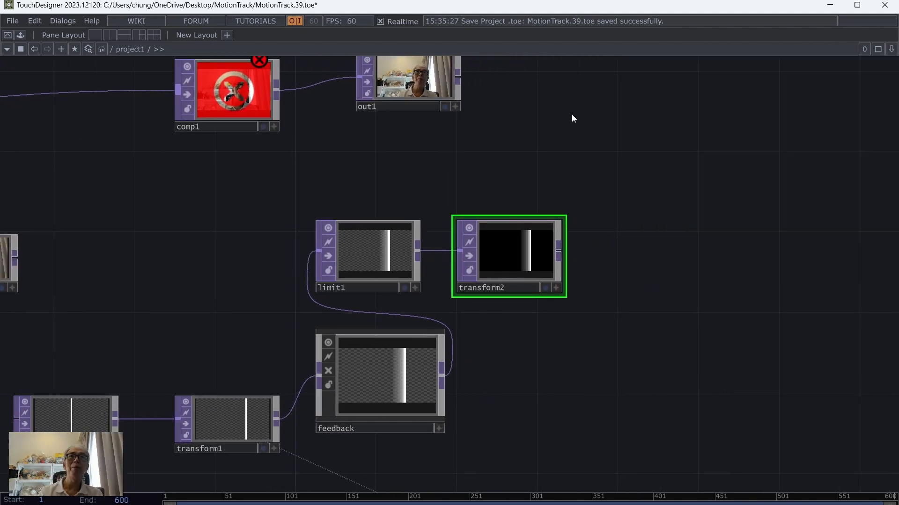
pyautogui.click(546, 285)
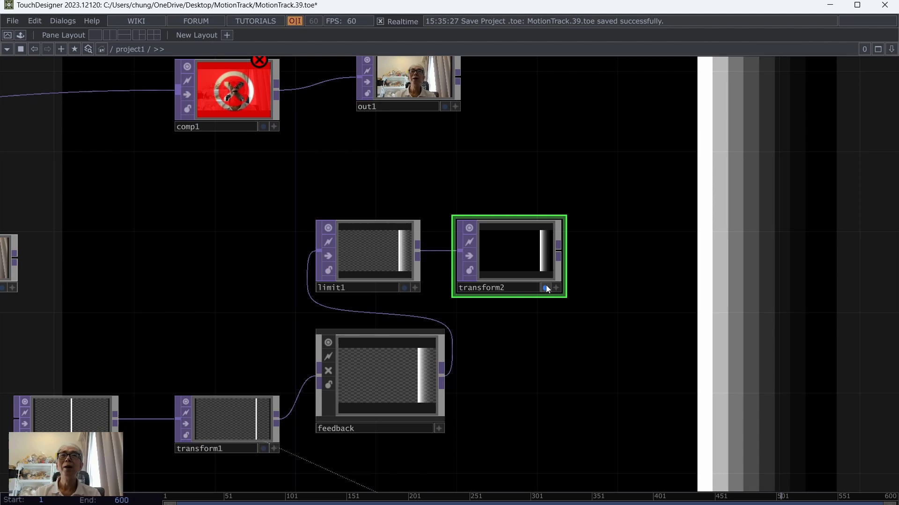
pyautogui.click(545, 286)
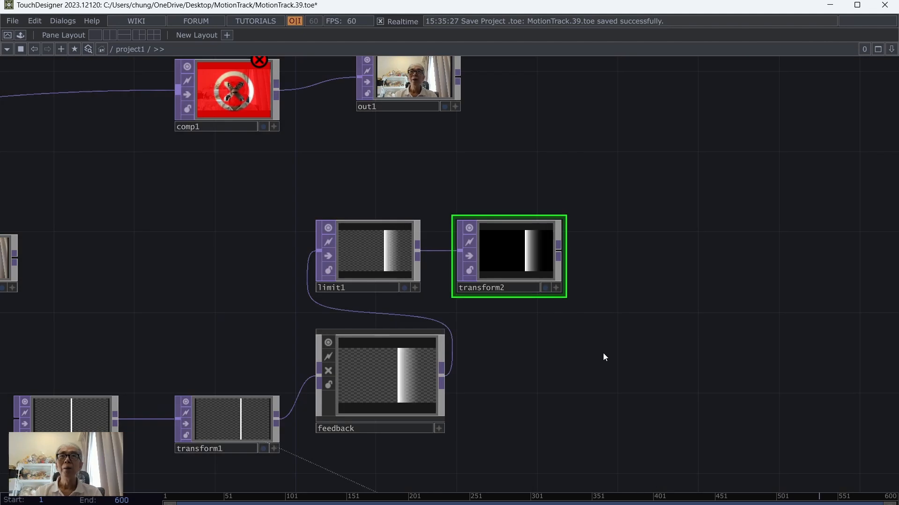
# Step: Move tima1 past the end of the limit1 branch and place transform2 directly after limit1
pyautogui.moveTo(603, 353); pyautogui.dragTo(748, 363)
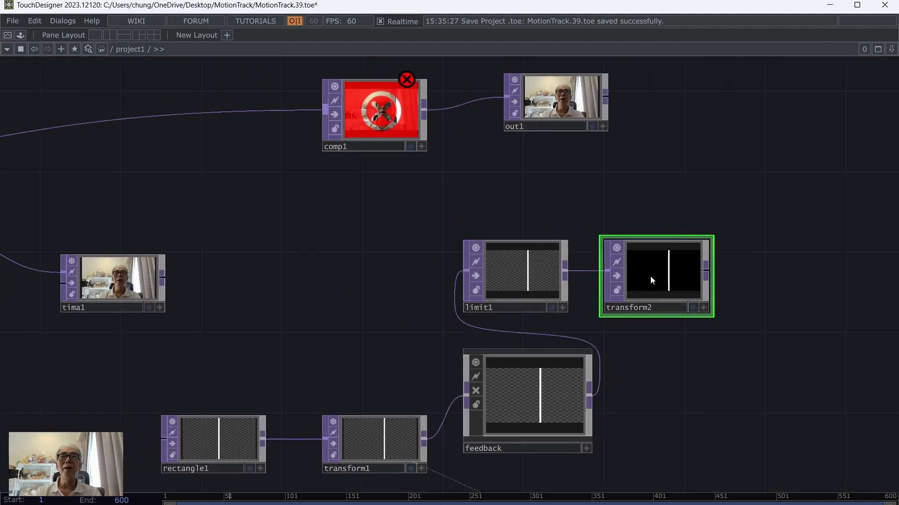
pyautogui.moveTo(650, 276); pyautogui.dragTo(327, 274)
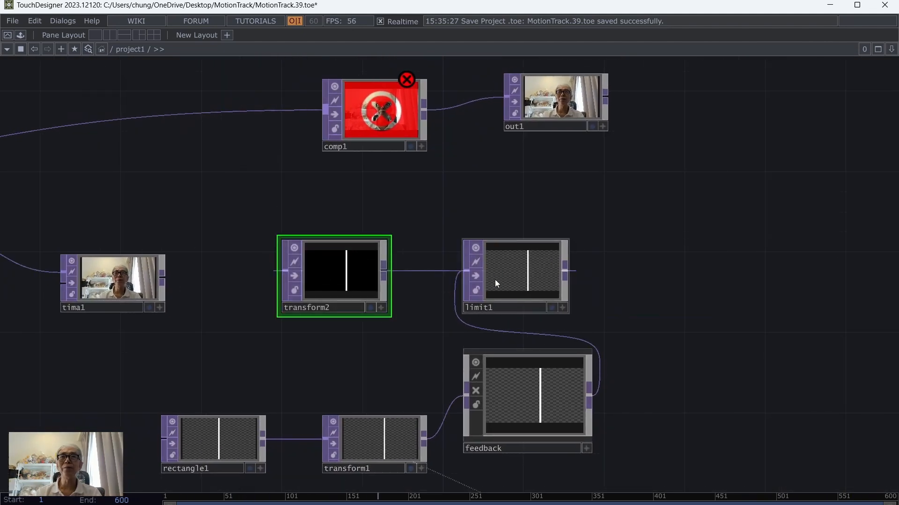
pyautogui.moveTo(288, 363); pyautogui.dragTo(289, 367)
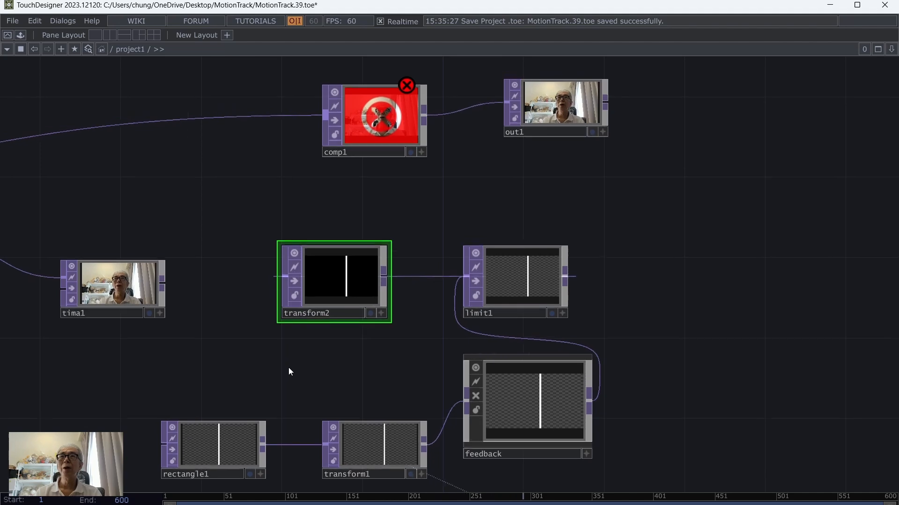
pyautogui.moveTo(107, 291); pyautogui.dragTo(772, 211)
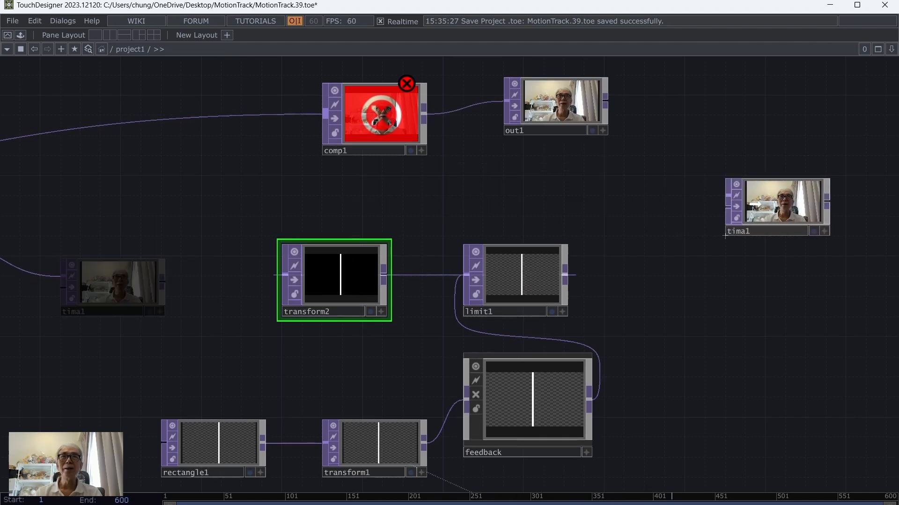
pyautogui.moveTo(677, 335); pyautogui.dragTo(448, 321)
pyautogui.moveTo(131, 271); pyautogui.dragTo(401, 265)
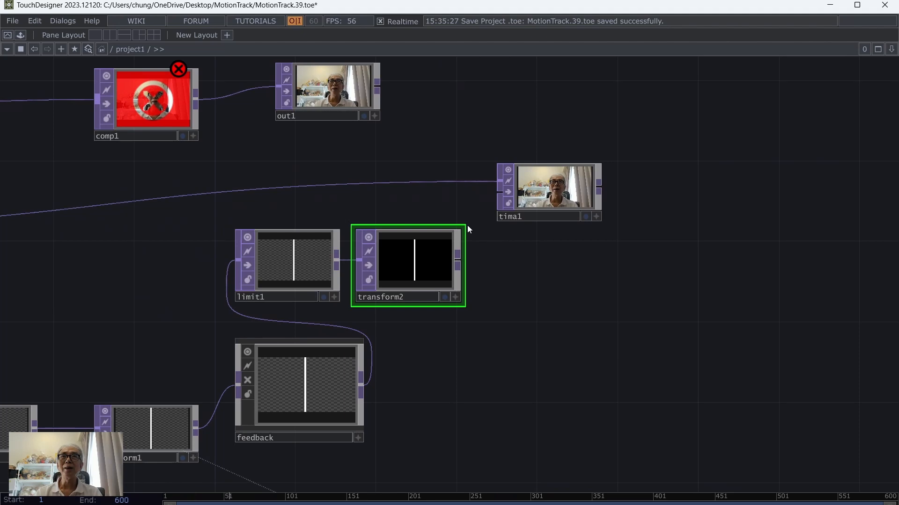
# Step: Shrink the transform2 and limit1 nodes to line up, and connect transform2 to the second input of tima1
pyautogui.moveTo(460, 232); pyautogui.dragTo(464, 227)
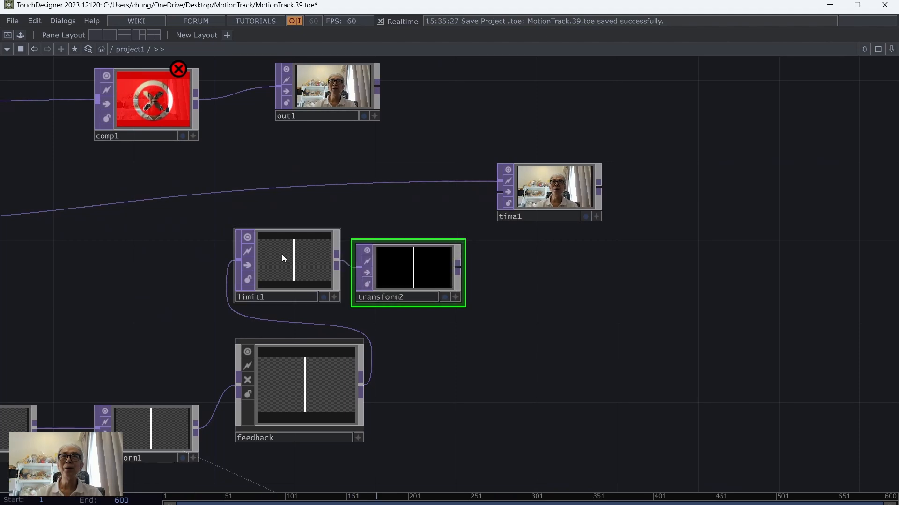
pyautogui.moveTo(282, 256); pyautogui.dragTo(259, 266)
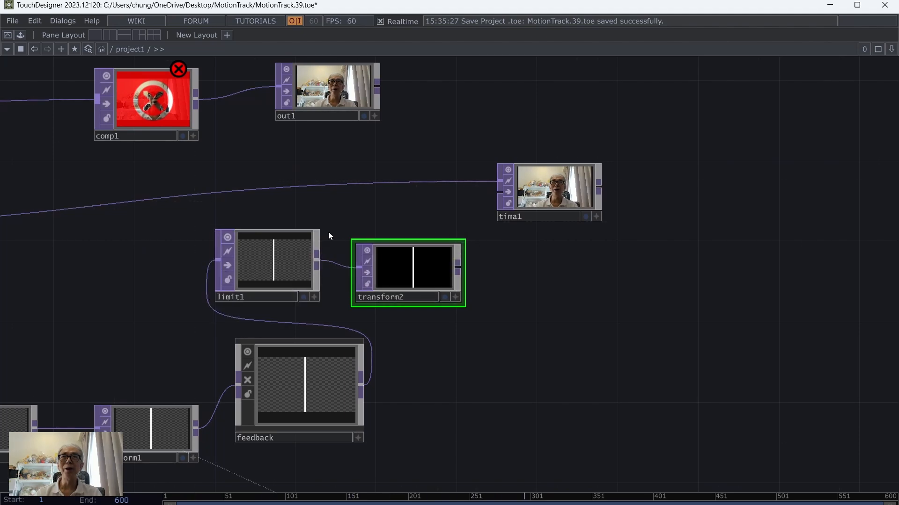
pyautogui.moveTo(315, 233); pyautogui.dragTo(316, 245)
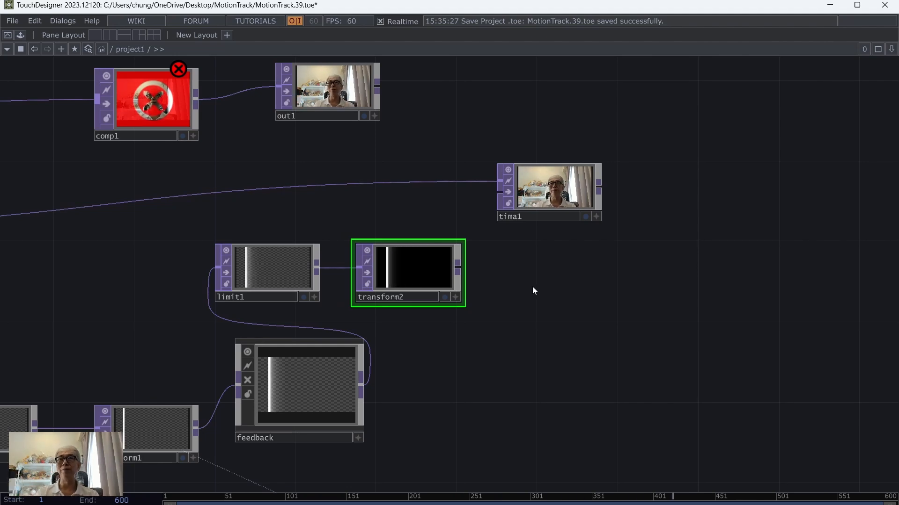
pyautogui.moveTo(458, 269); pyautogui.dragTo(497, 192)
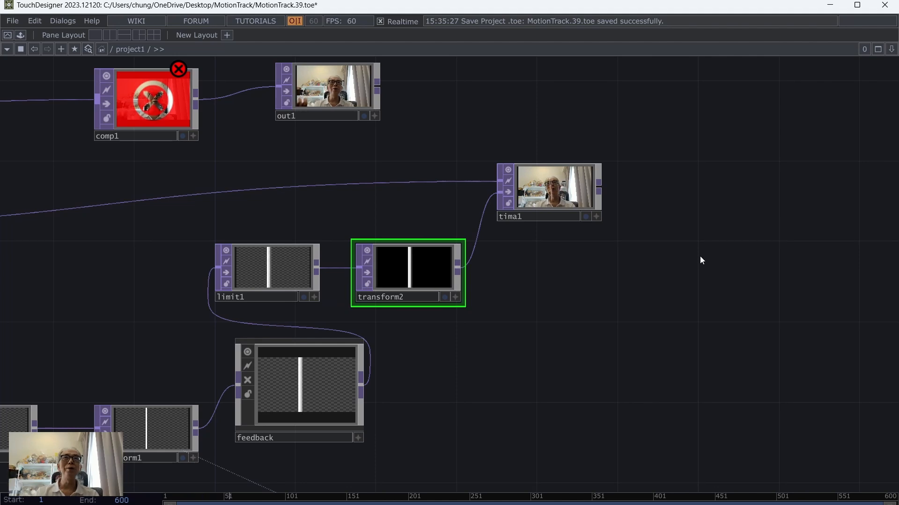
# Step: Move out1 away from comp1, above and beyond tima1, and delete the comp1 operator
pyautogui.moveTo(327, 93); pyautogui.dragTo(650, 93)
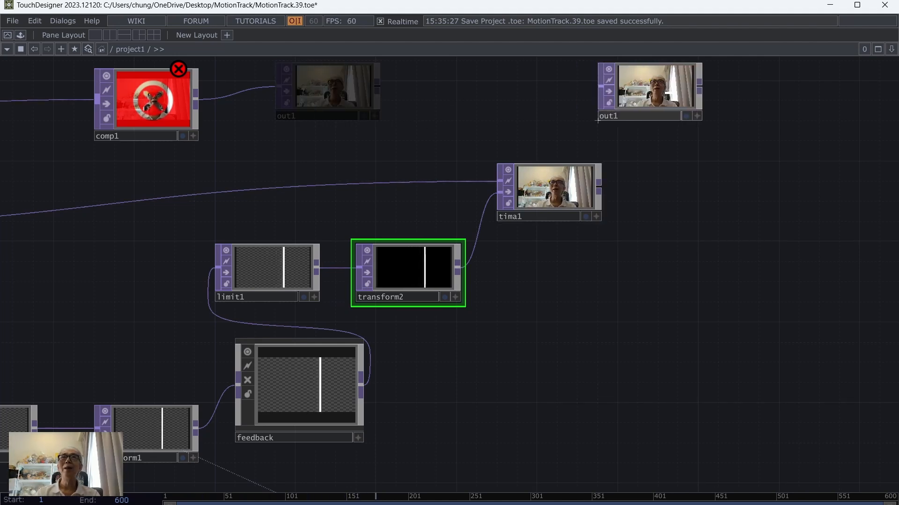
pyautogui.click(158, 94)
pyautogui.press('Delete')
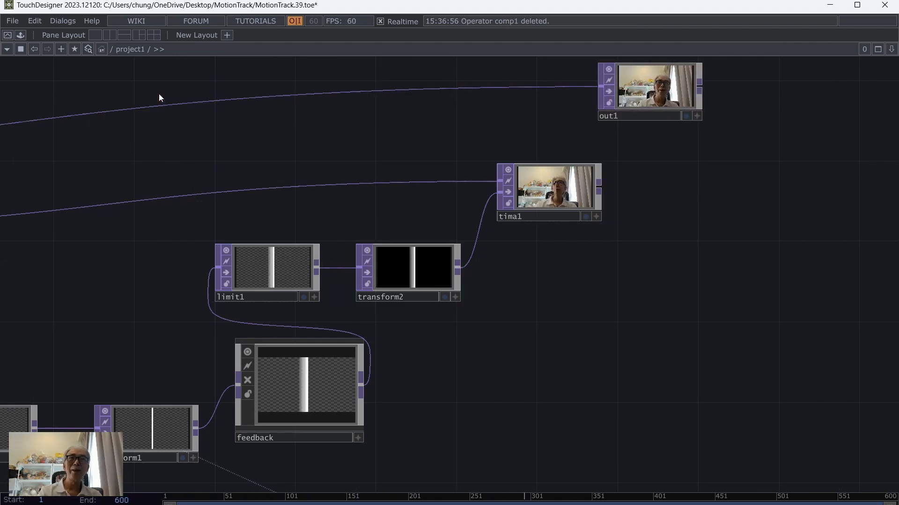
# Step: Connect the output of tima1 to out1 and place out1 in line after tima1
pyautogui.moveTo(603, 186); pyautogui.dragTo(471, 88)
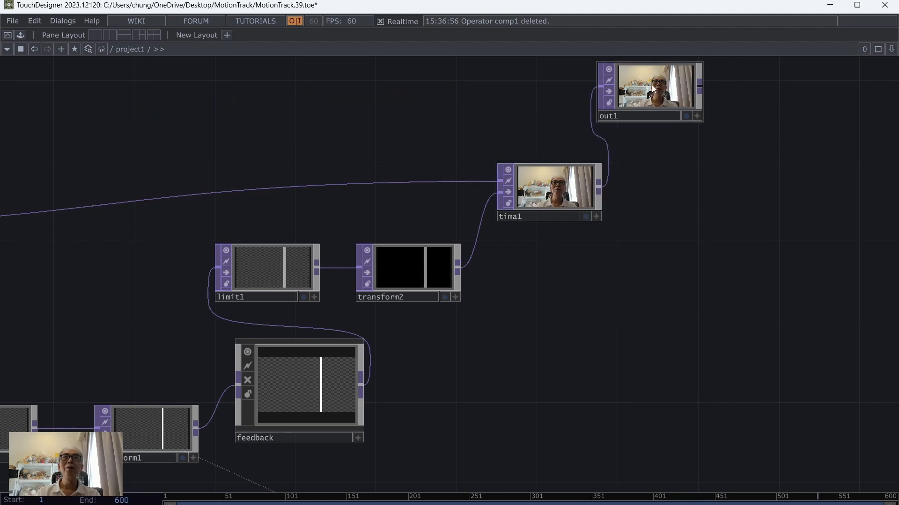
pyautogui.moveTo(655, 89); pyautogui.dragTo(752, 197)
pyautogui.press('h')
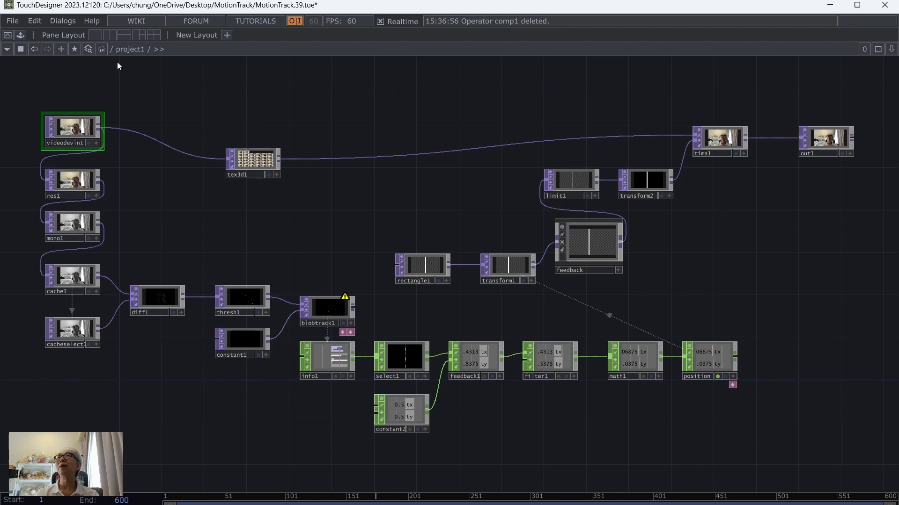
# Step: Save the project and show the output full screen in Perform mode
pyautogui.click(12, 21)
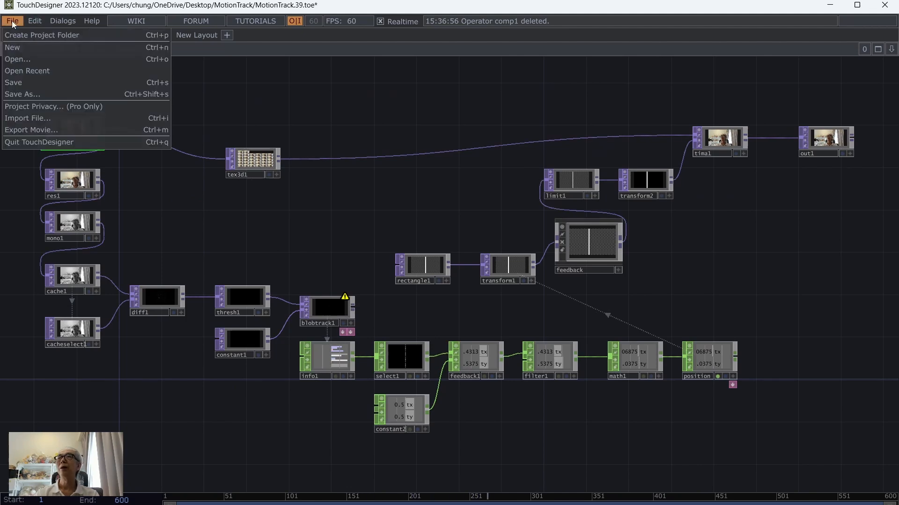
pyautogui.click(30, 78)
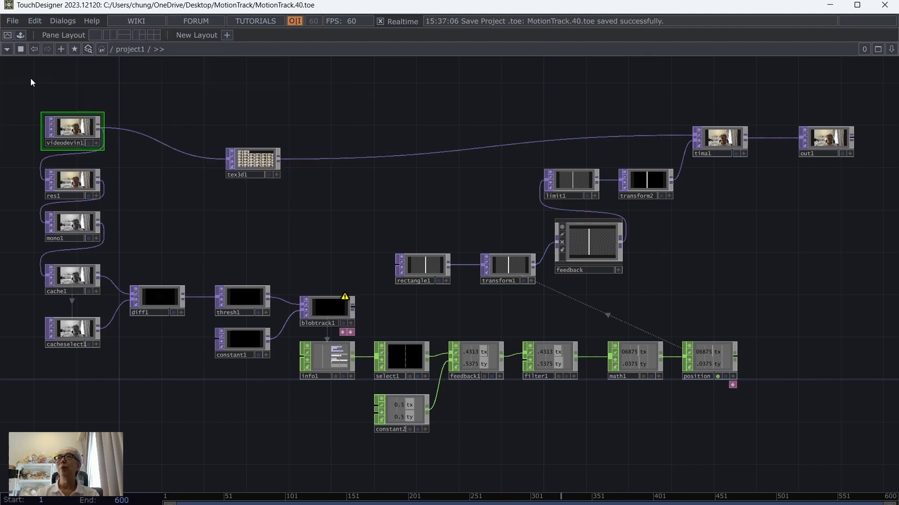
pyautogui.click(8, 36)
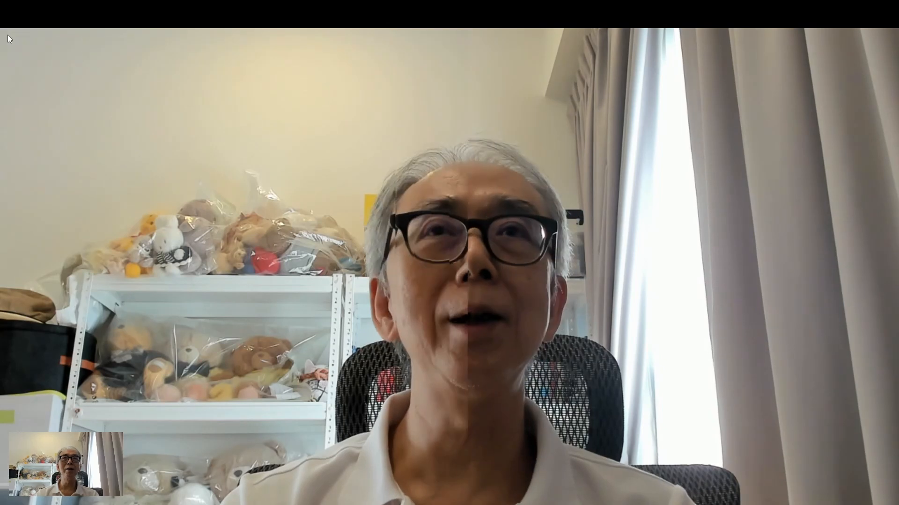